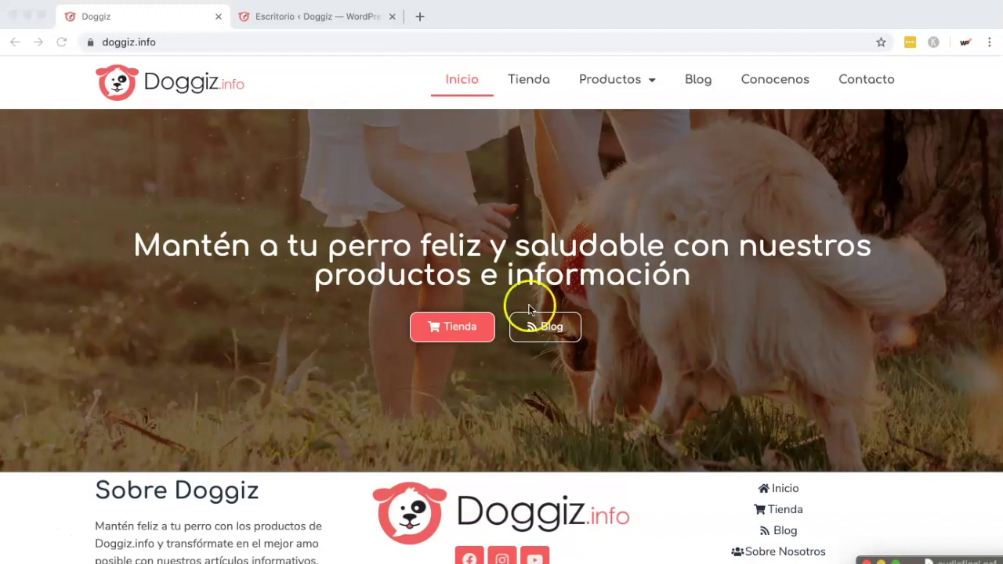
Step: Create a new page in the WordPress admin titled "Doggiz.info – Productos e información para perros felices y saludables"
click(681, 353)
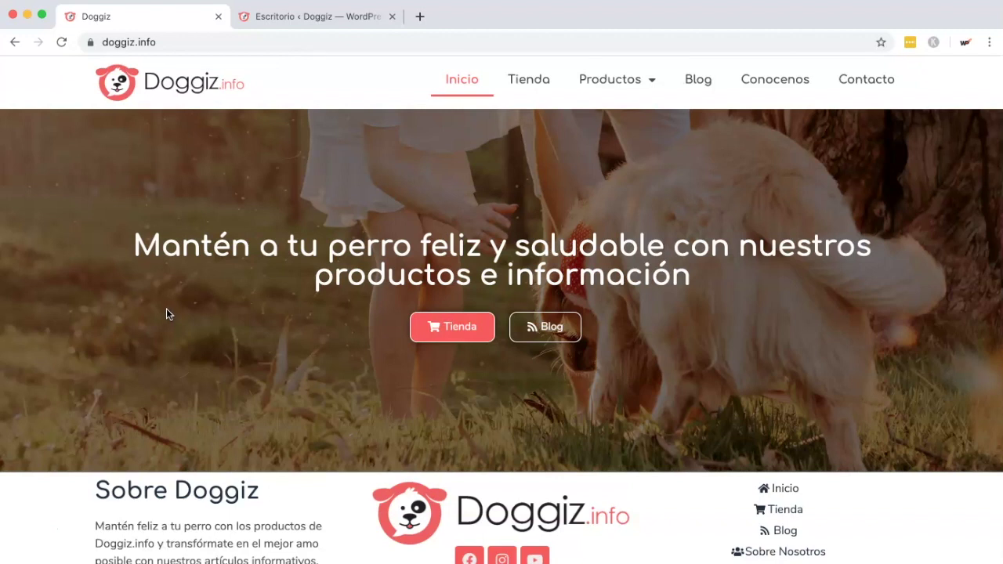
click(253, 19)
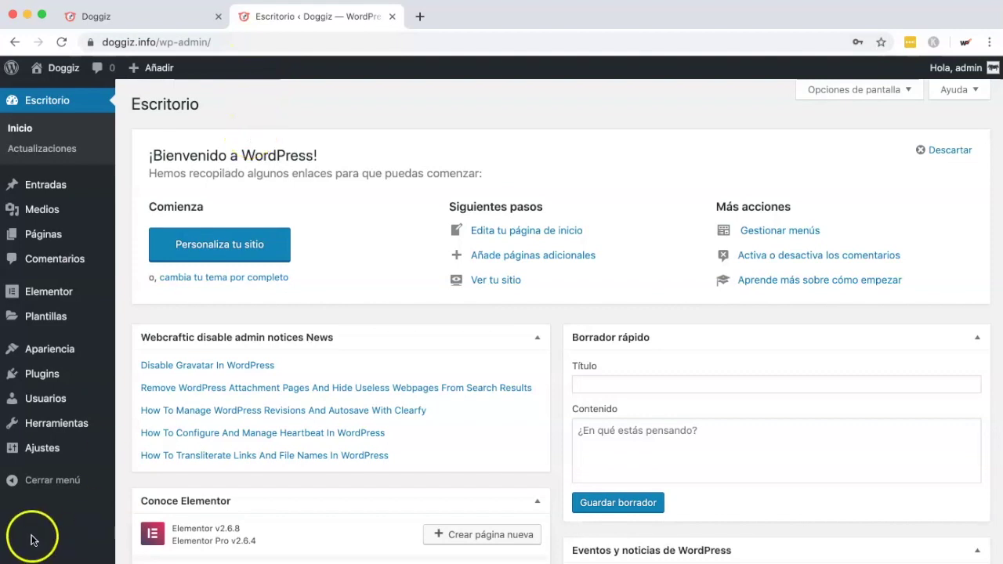
click(56, 235)
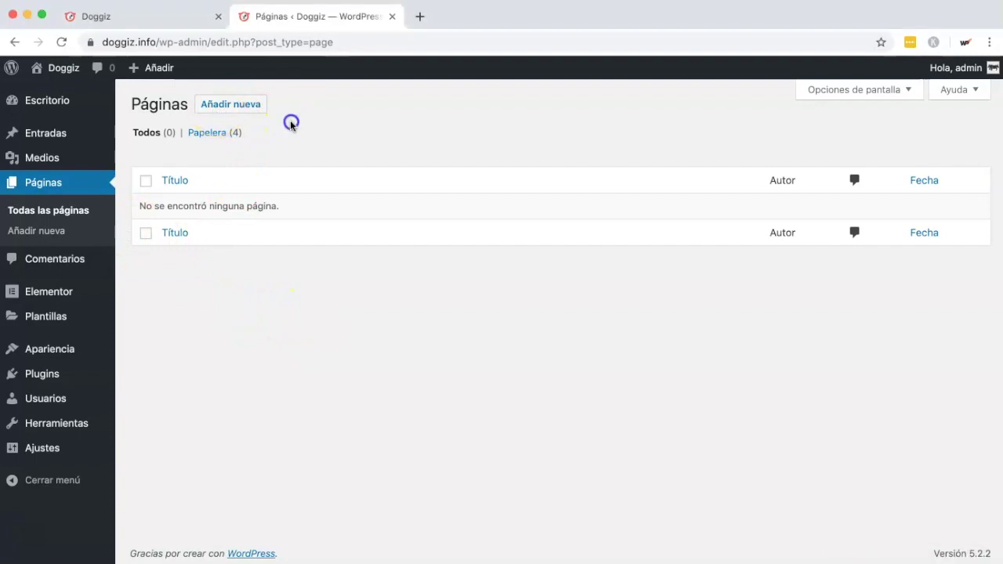
click(237, 104)
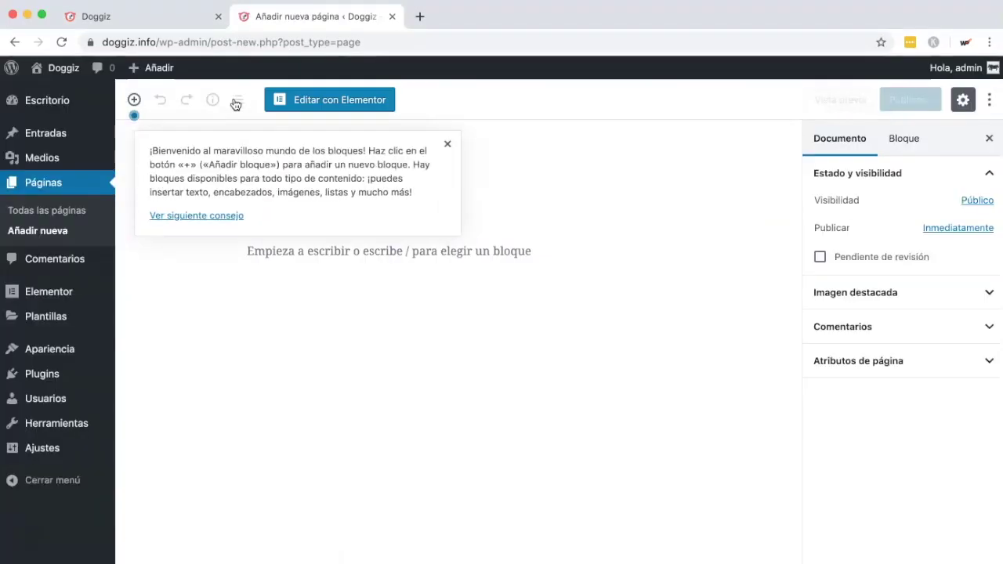
click(447, 143)
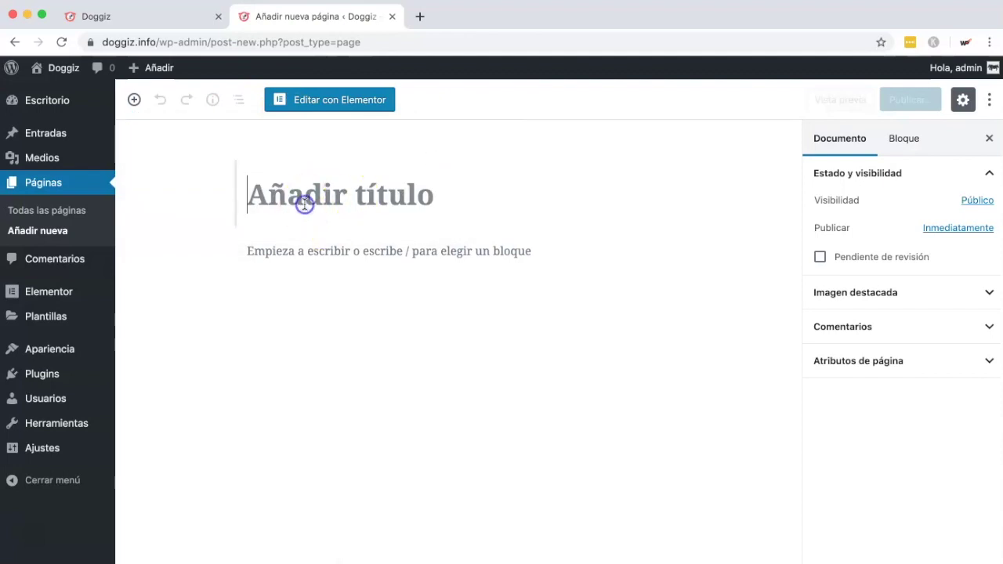
text(Doggiz.info – Productos e información para perros felices y saludables)
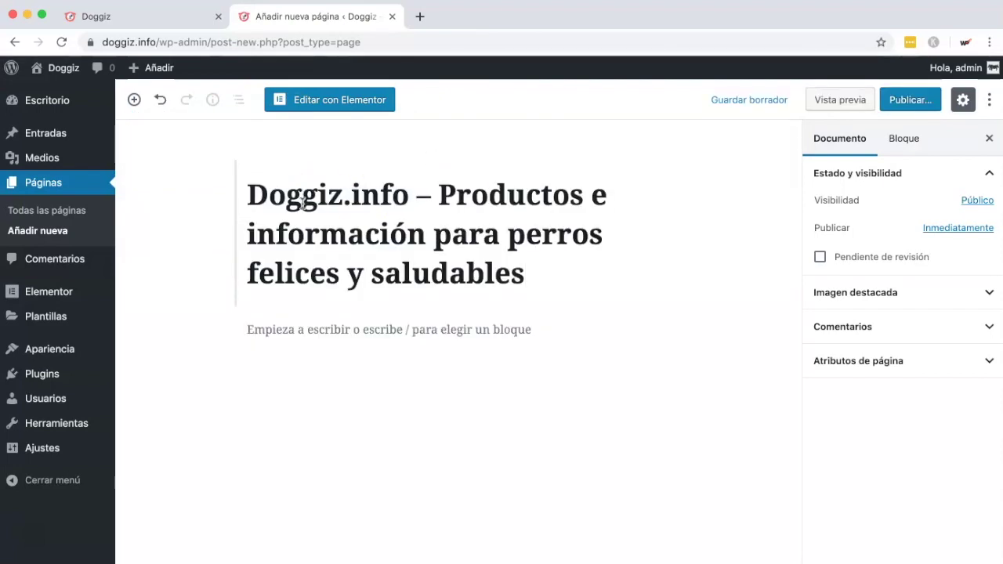
Step: Publish the new page
click(541, 349)
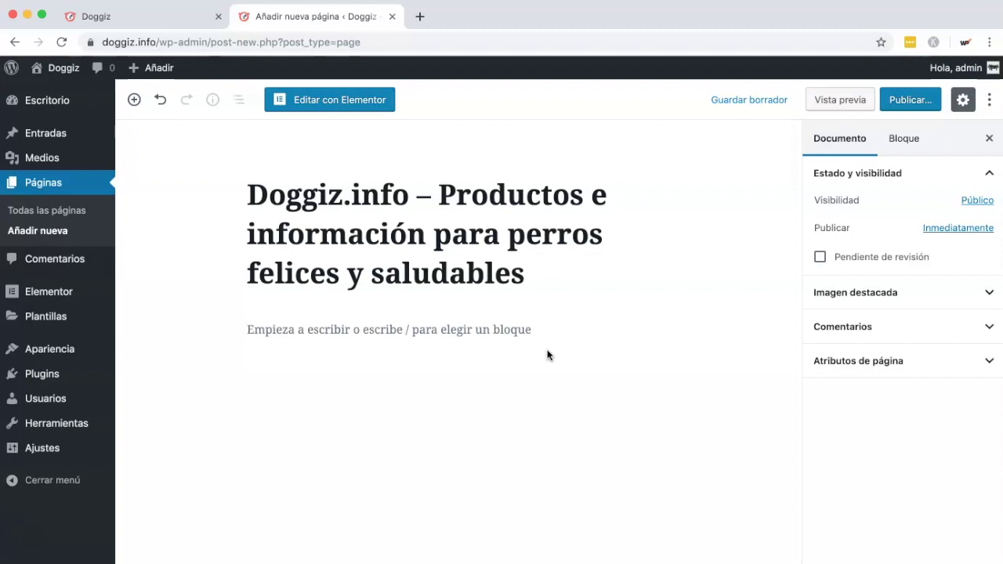
click(908, 104)
click(907, 108)
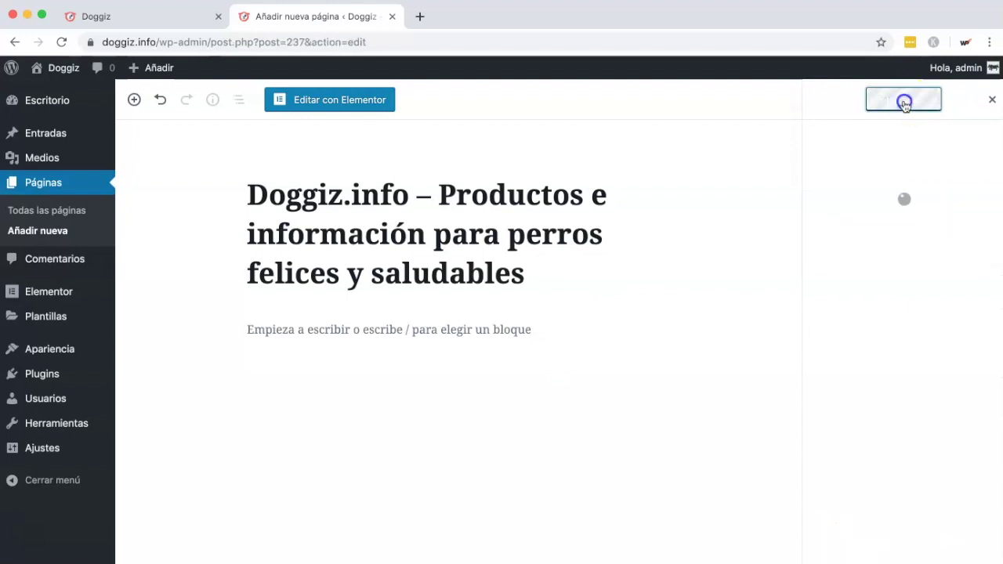
Step: In the reading settings, make the site show a static page with the Doggiz.info page as Portada, and save the changes
click(39, 451)
scroll(38, 446, down, 3)
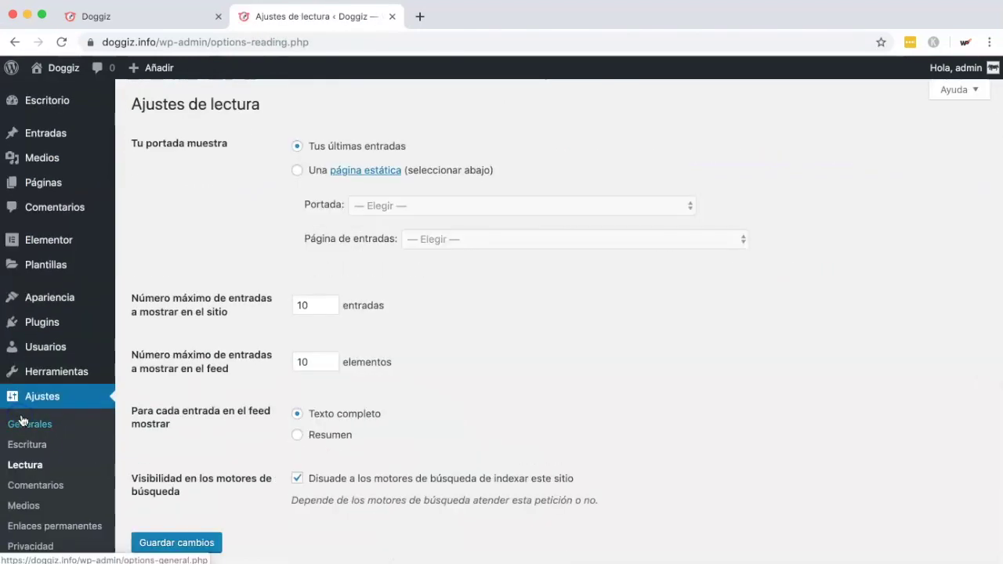
click(296, 171)
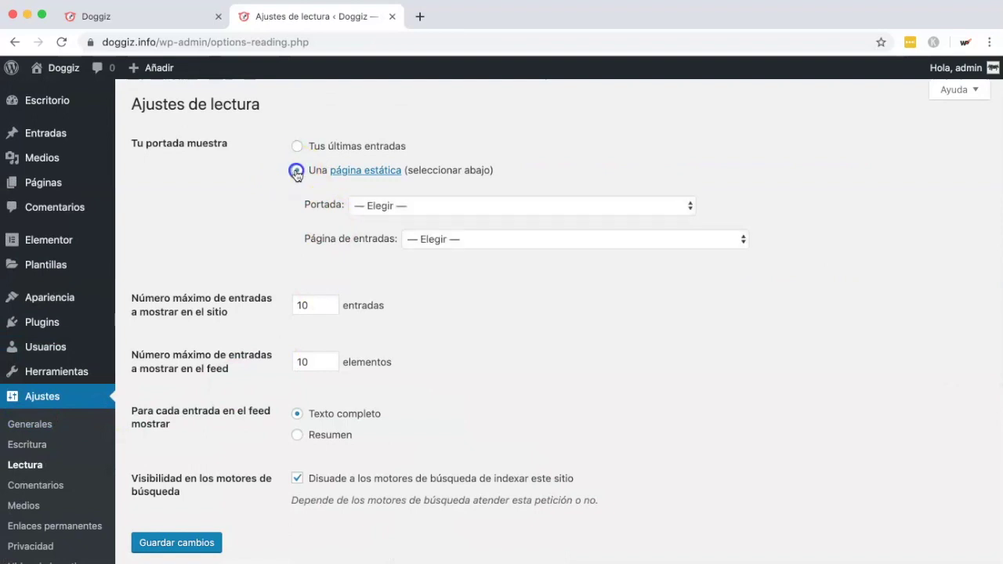
click(377, 207)
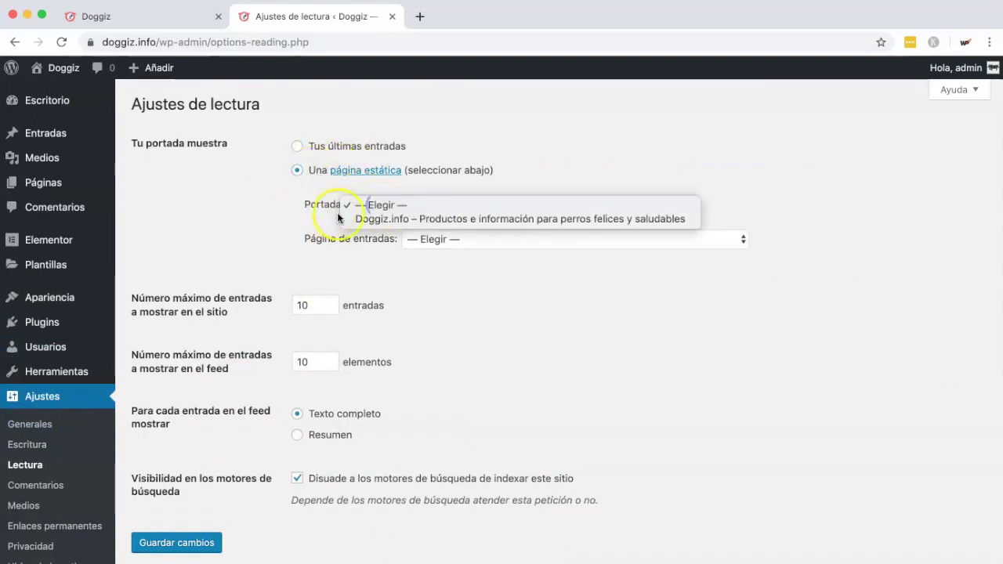
click(374, 219)
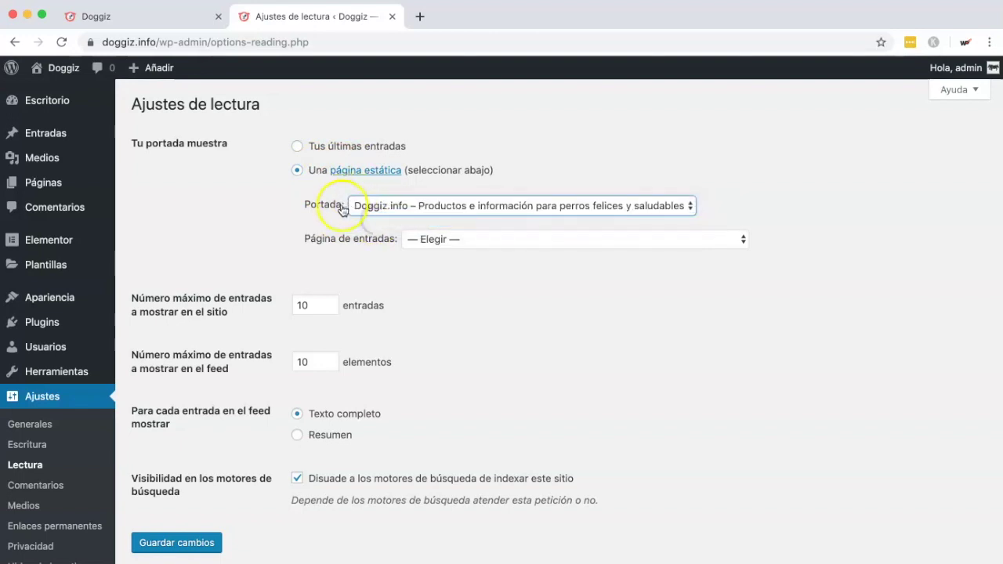
scroll(301, 212, down, 2)
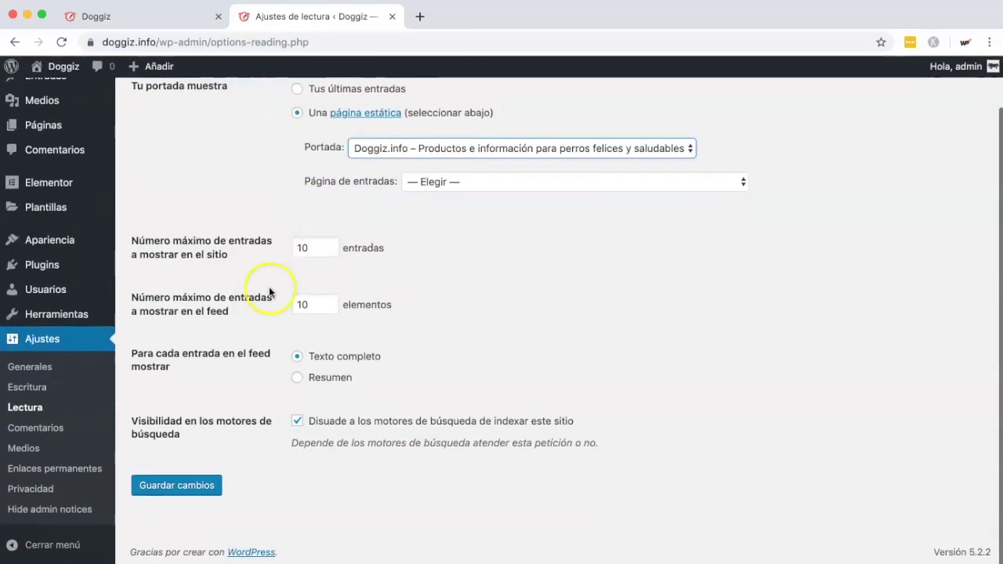
click(161, 494)
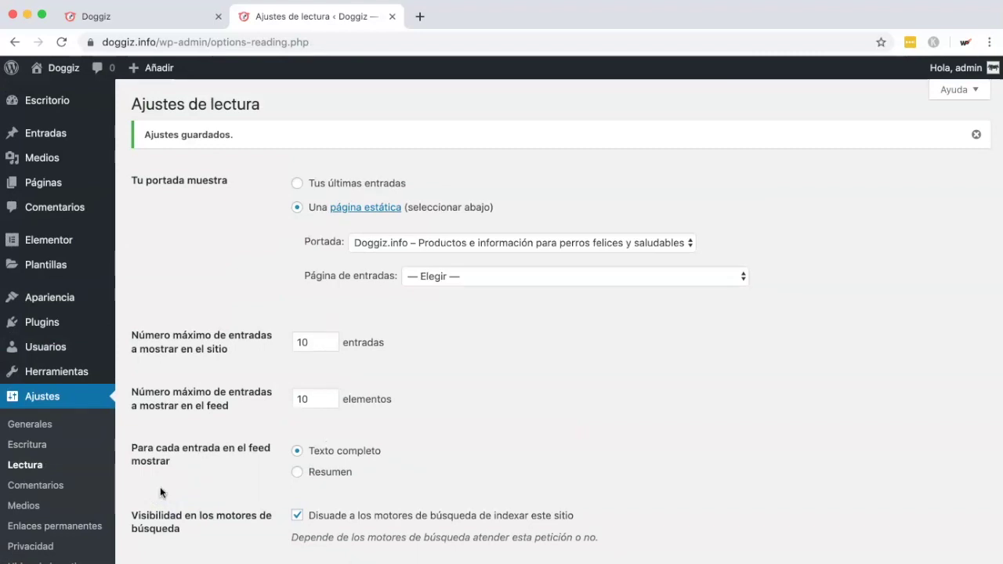
Step: Open the Doggiz.info home page in the Elementor editor and turn on Esconder Título in its page settings
click(50, 183)
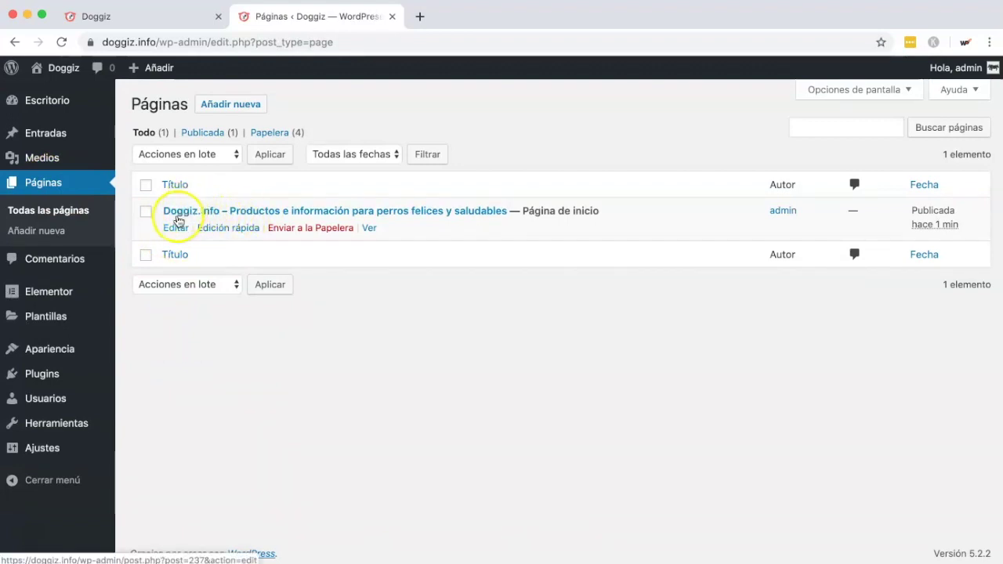
click(171, 229)
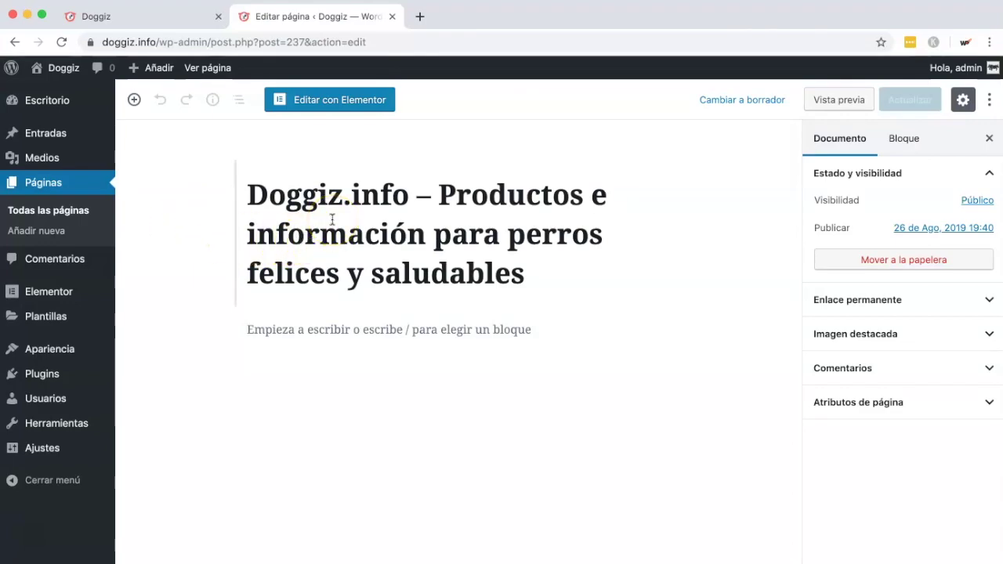
click(301, 101)
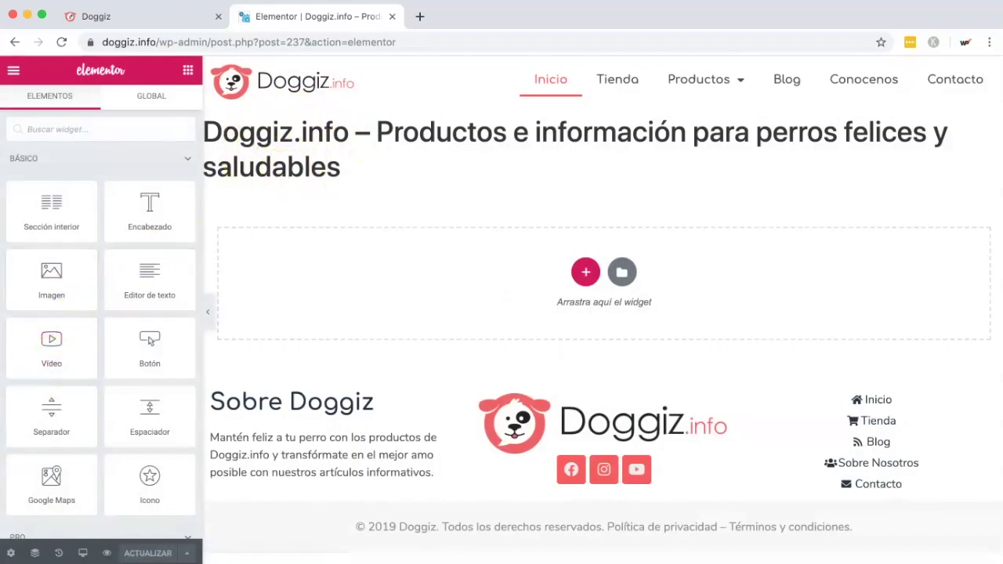
click(11, 554)
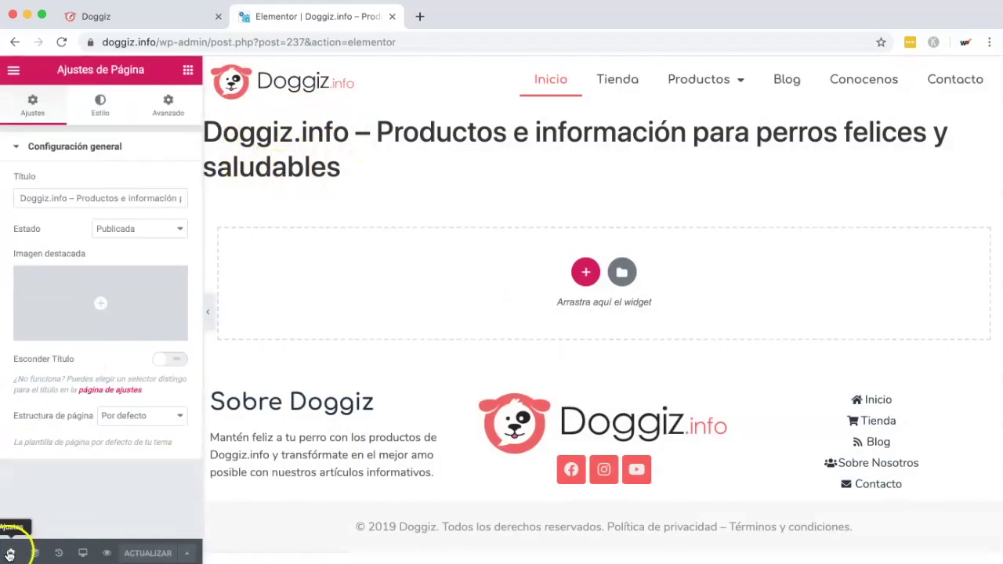
click(175, 361)
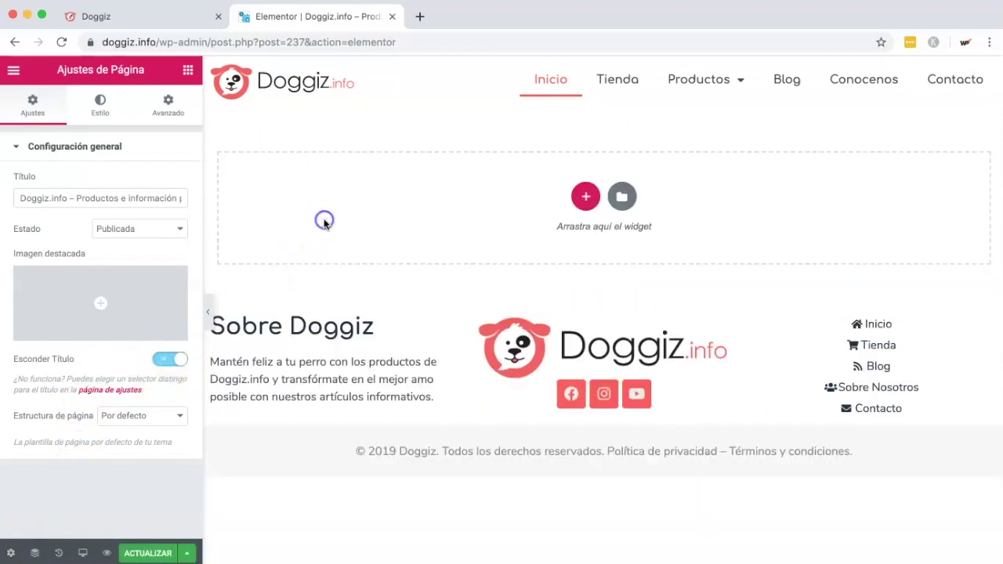
Step: Add a single-column section to the page and set its Alto option to Altura mínima
click(584, 197)
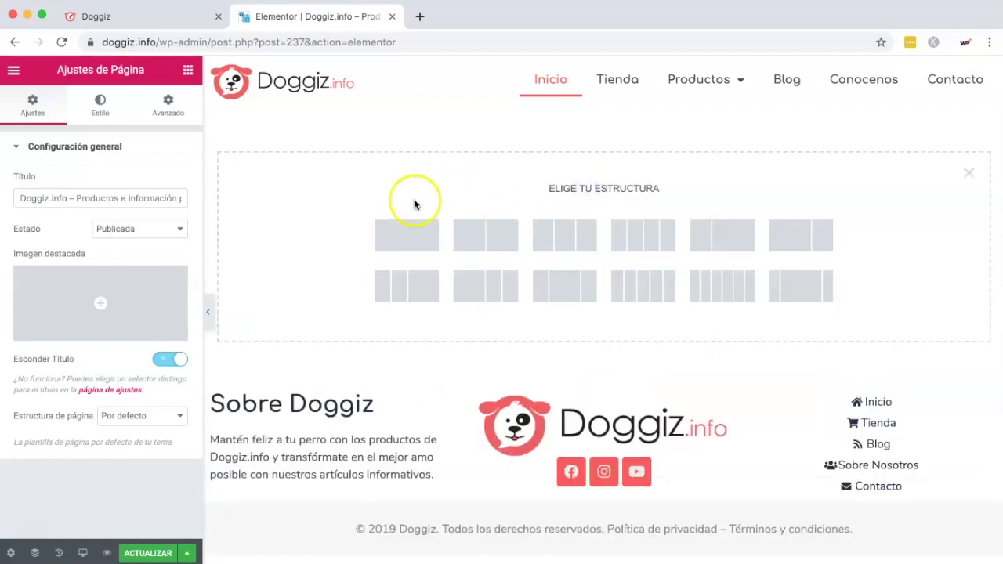
click(407, 233)
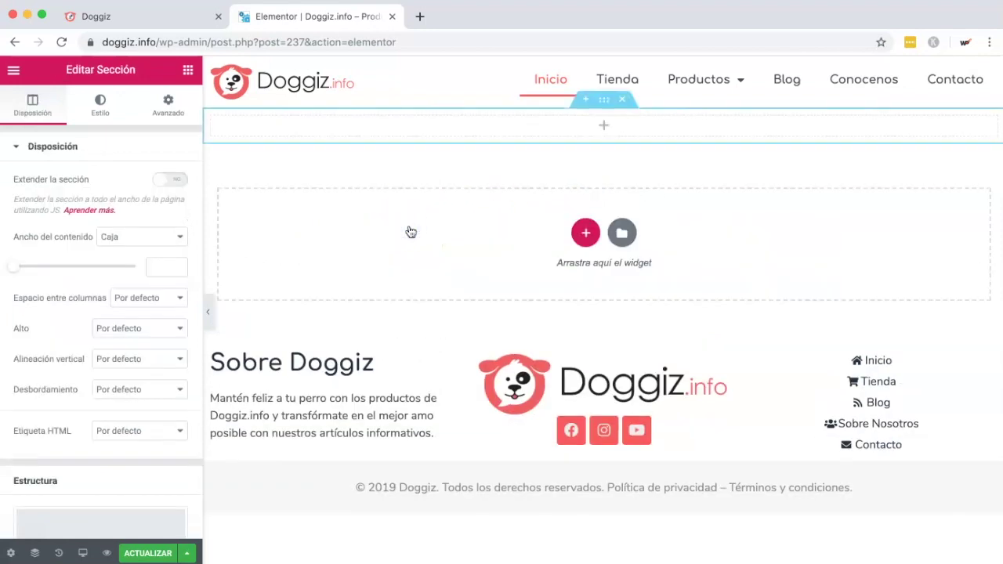
click(603, 101)
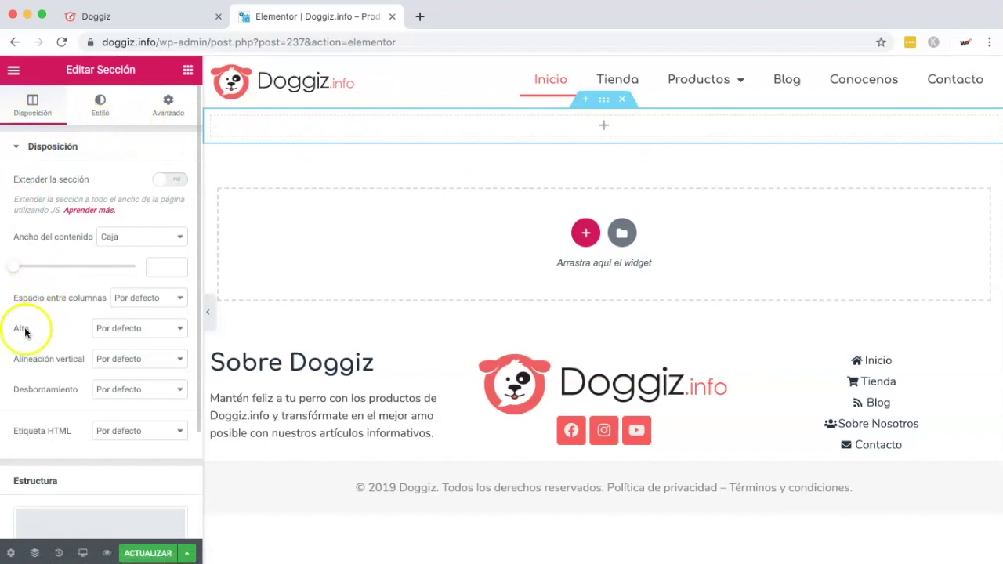
click(135, 329)
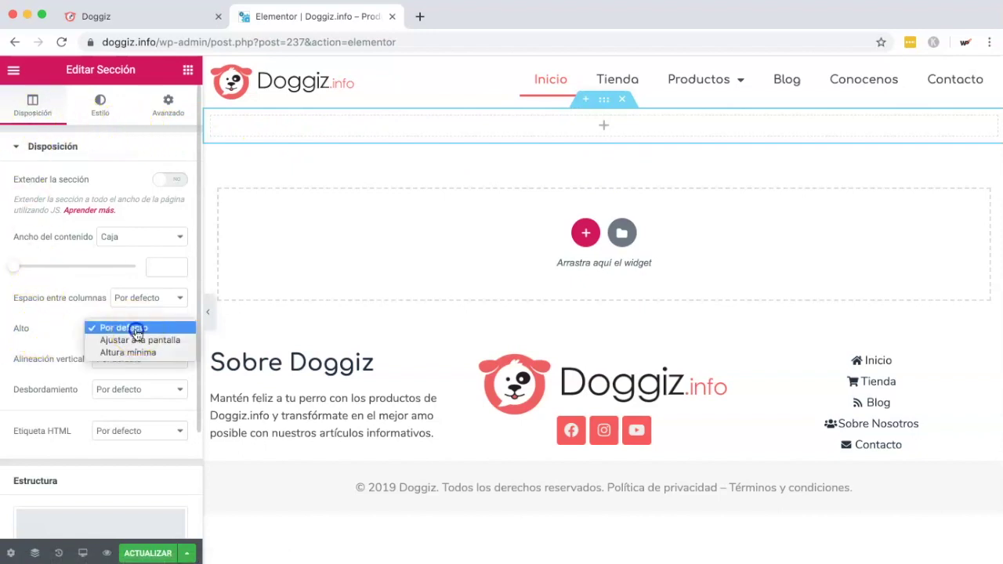
click(125, 352)
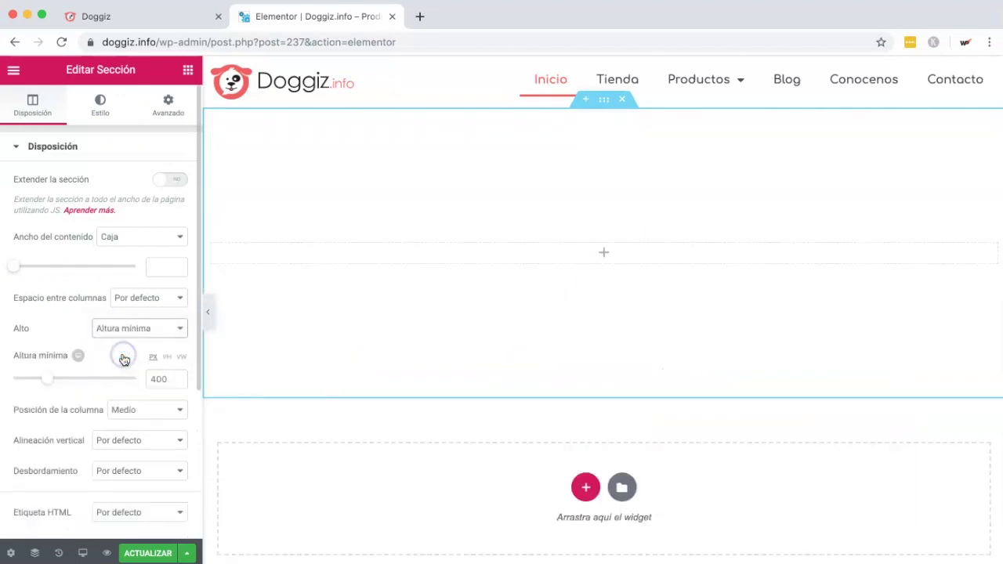
Step: Set the section's minimum height to 500 px
click(156, 379)
key(BackSpace)
text(5)
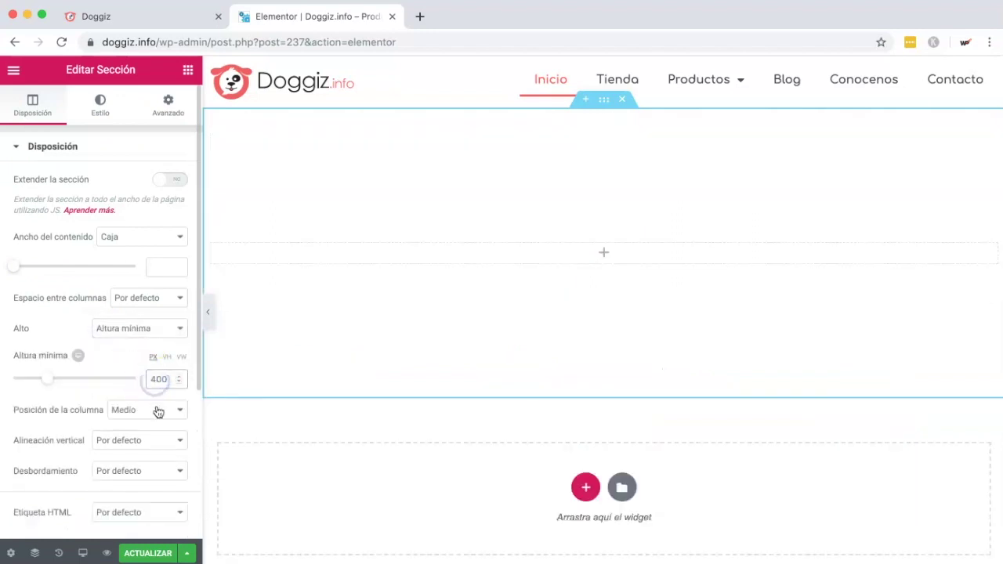
click(168, 380)
click(475, 347)
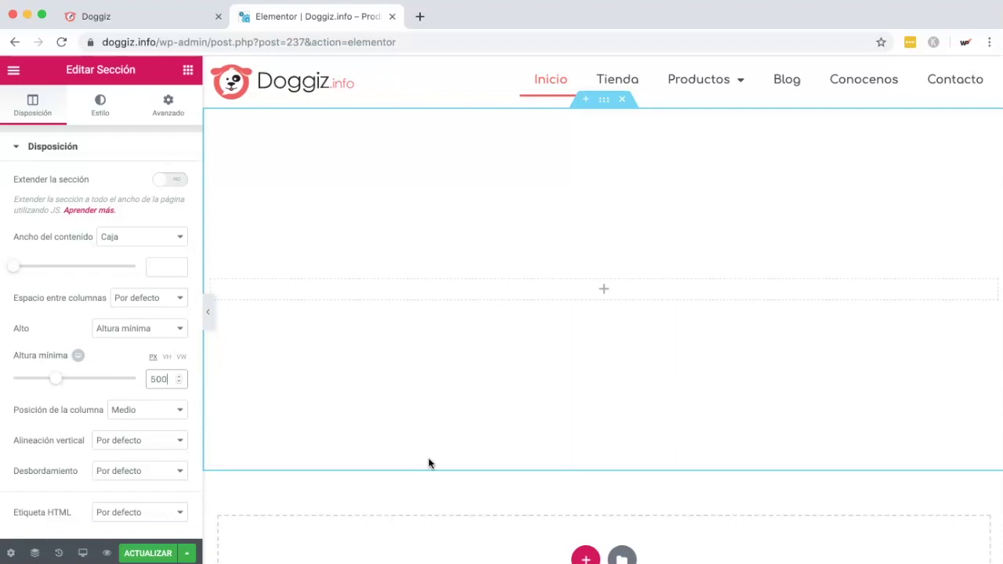
click(274, 369)
Step: Give the section a classic background type and upload perrofeliz.jpg to the media library as its image
click(91, 110)
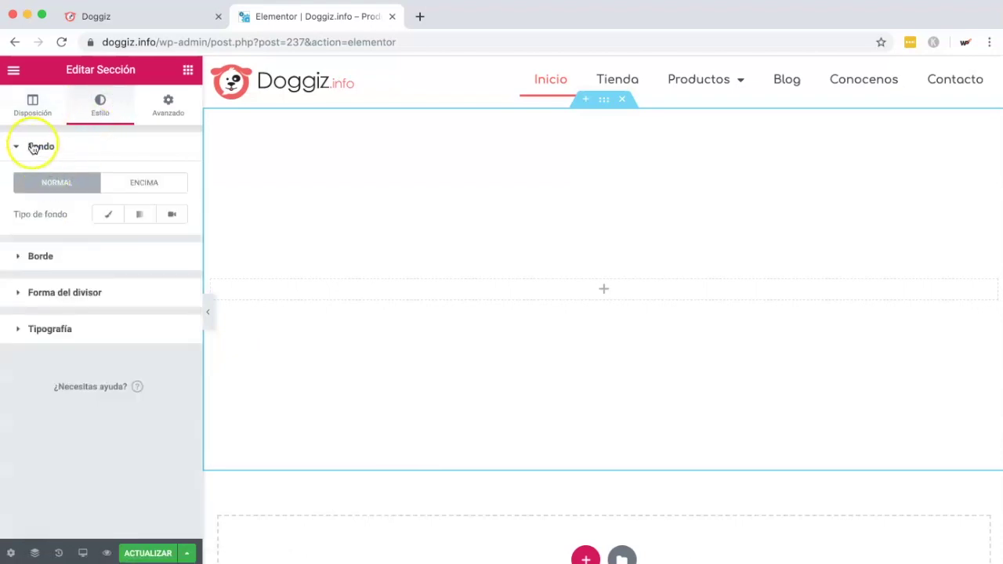
click(111, 217)
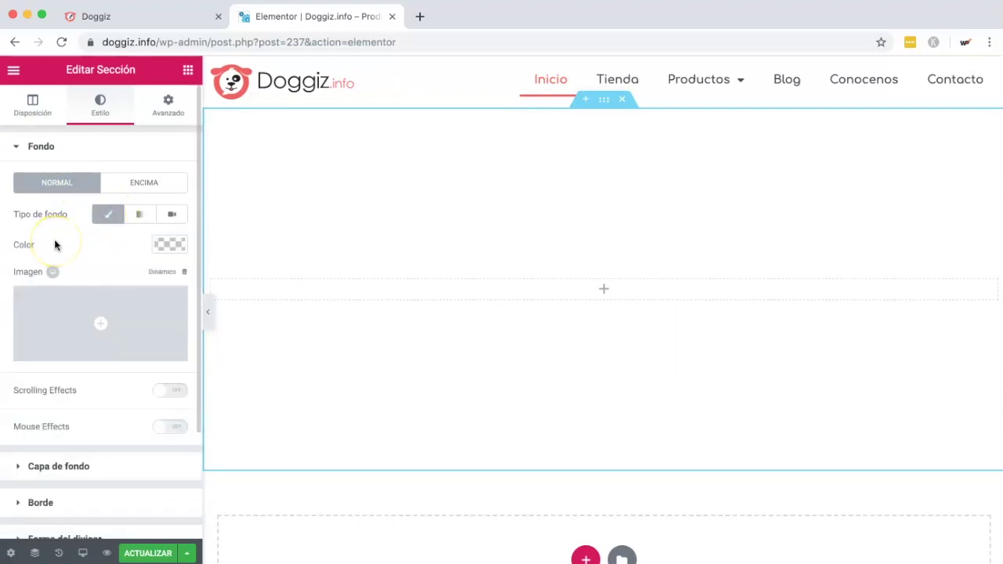
click(74, 340)
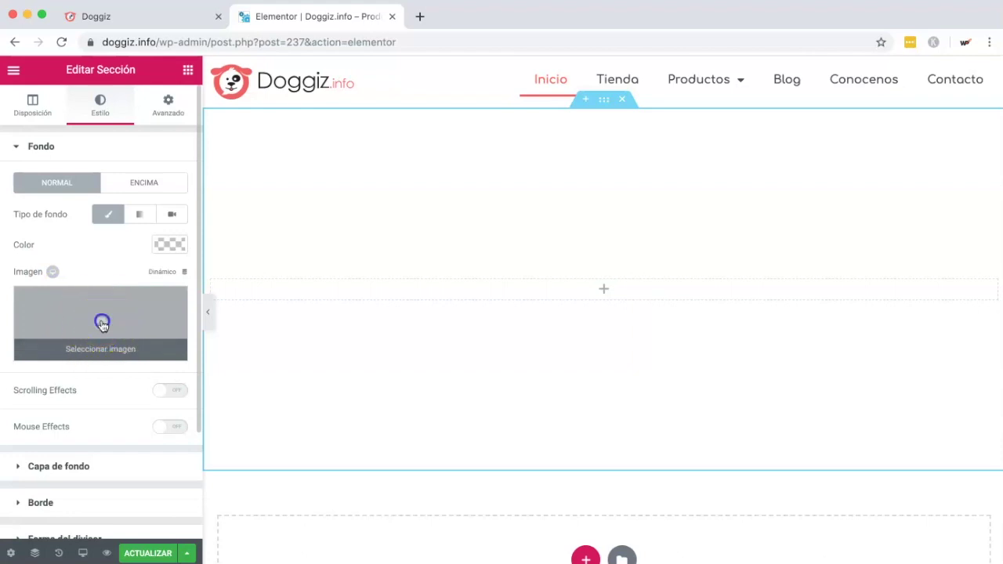
click(102, 324)
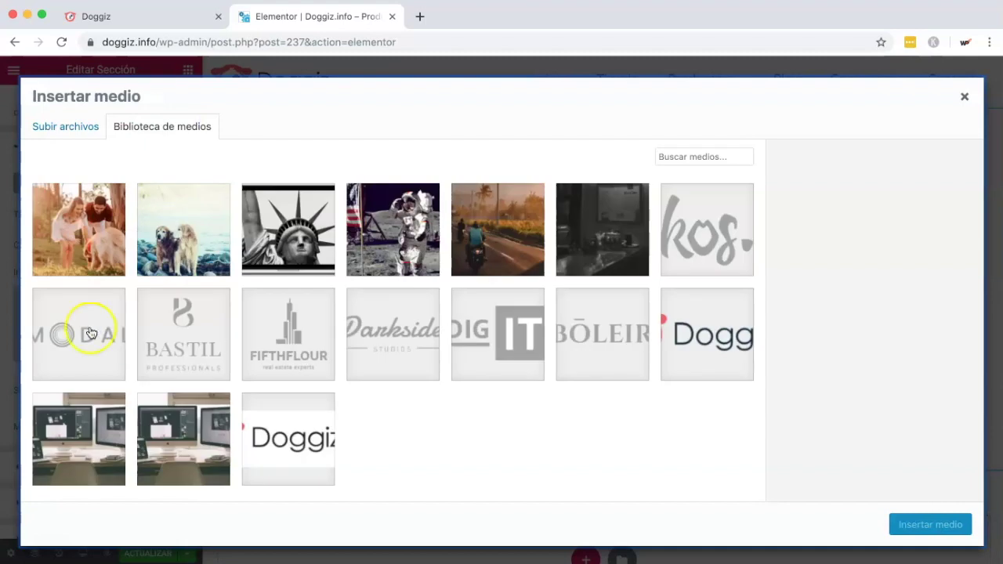
drag(4, 558, 441, 263)
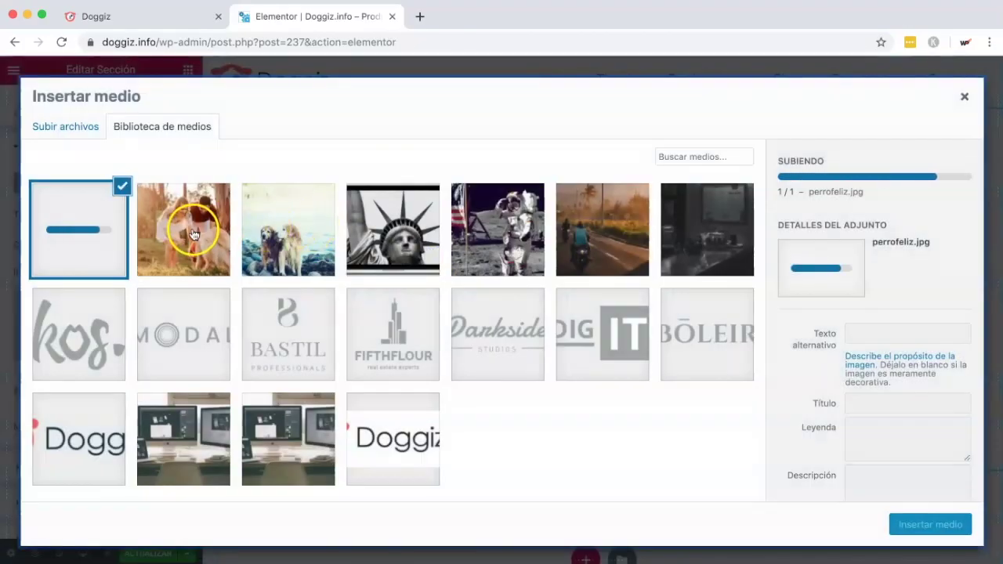
Step: Set the uploaded image's alternative text and title to "Cuida tu perro con Doggiz" and insert it as the section background
click(867, 287)
key(super+Tab)
click(901, 359)
click(802, 352)
text(Cuida tu perro con Doggiz)
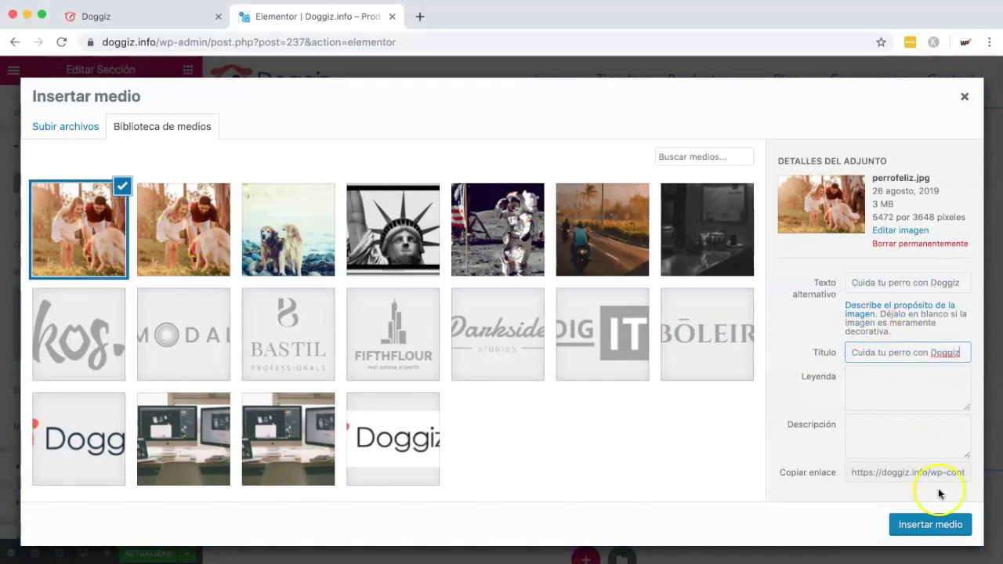
click(917, 531)
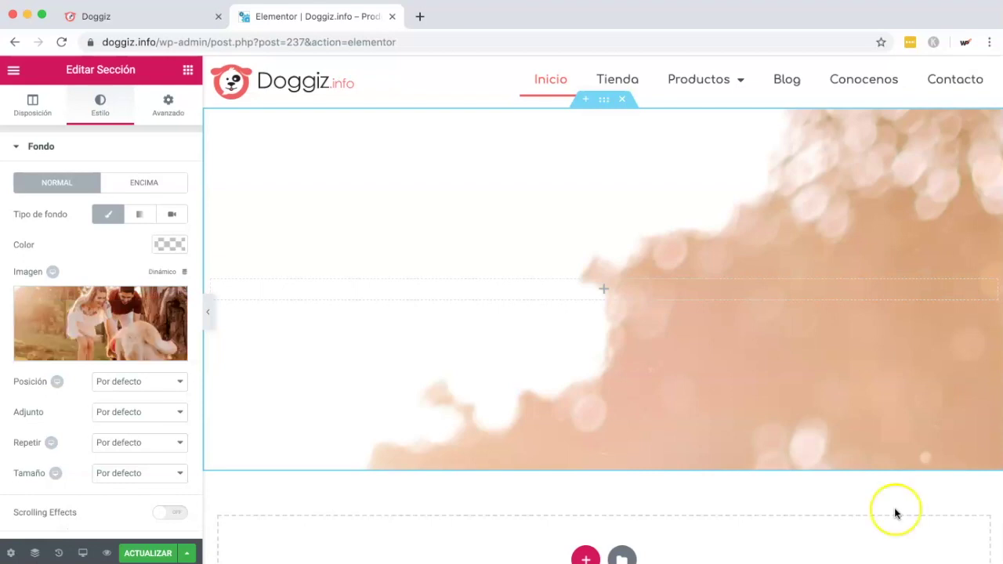
scroll(581, 337, down, 2)
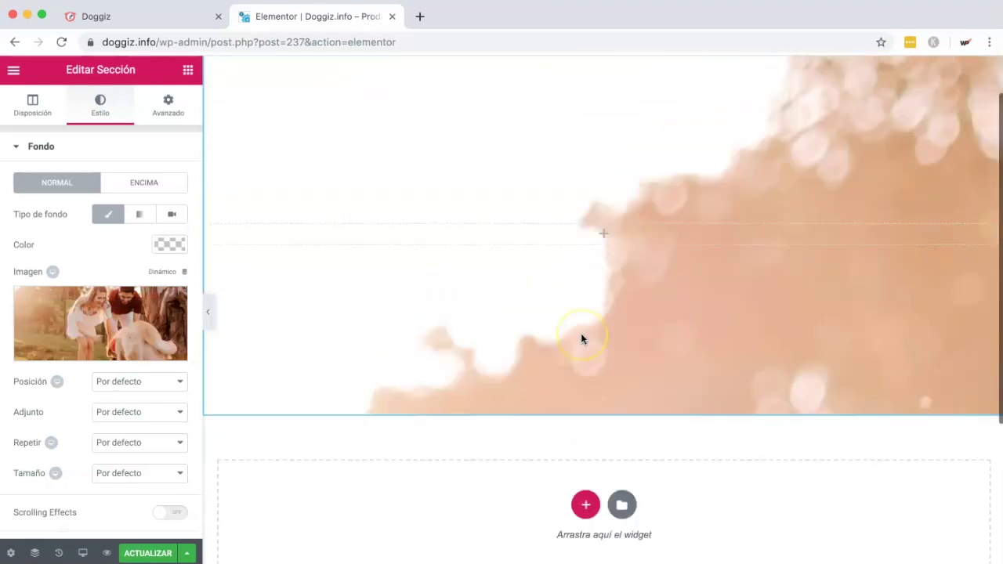
scroll(584, 333, up, 2)
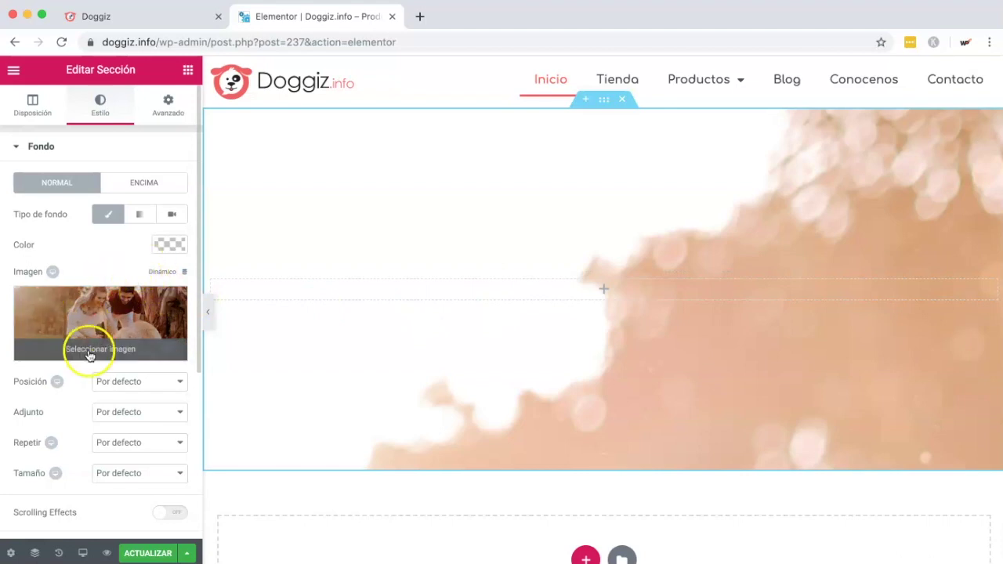
Step: Set the section's background image to No-repetir and its size to Abarcar
click(139, 442)
click(121, 454)
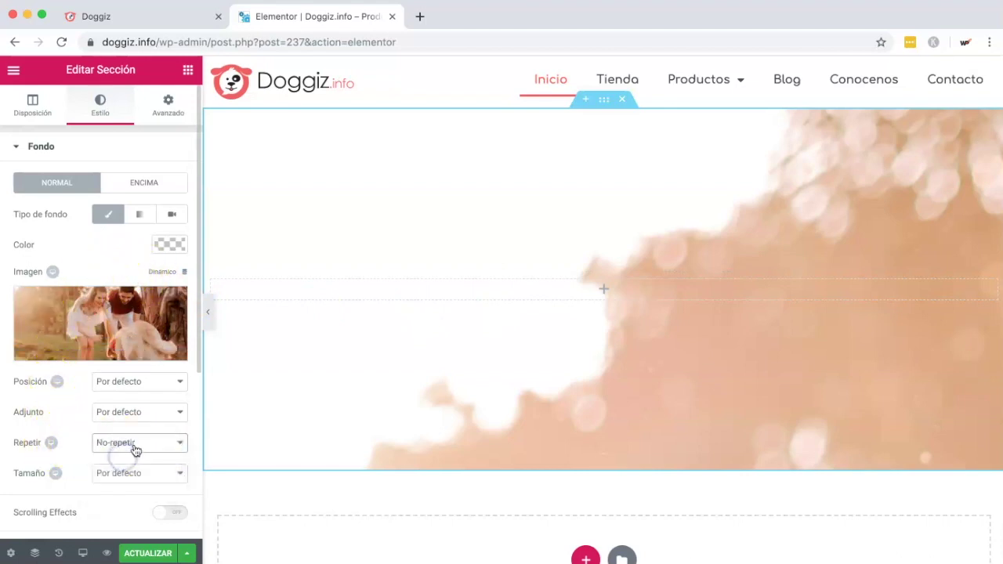
click(139, 473)
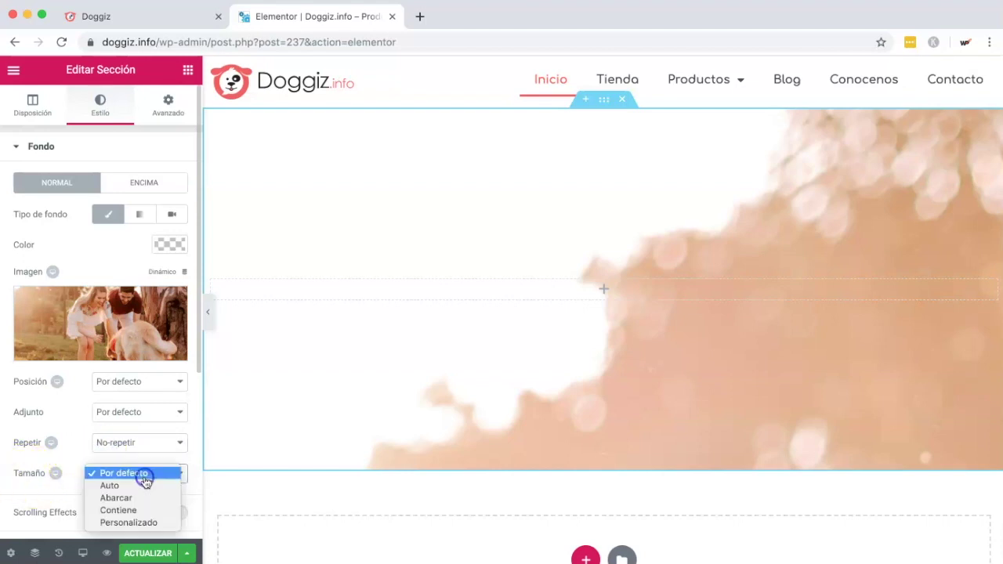
click(110, 499)
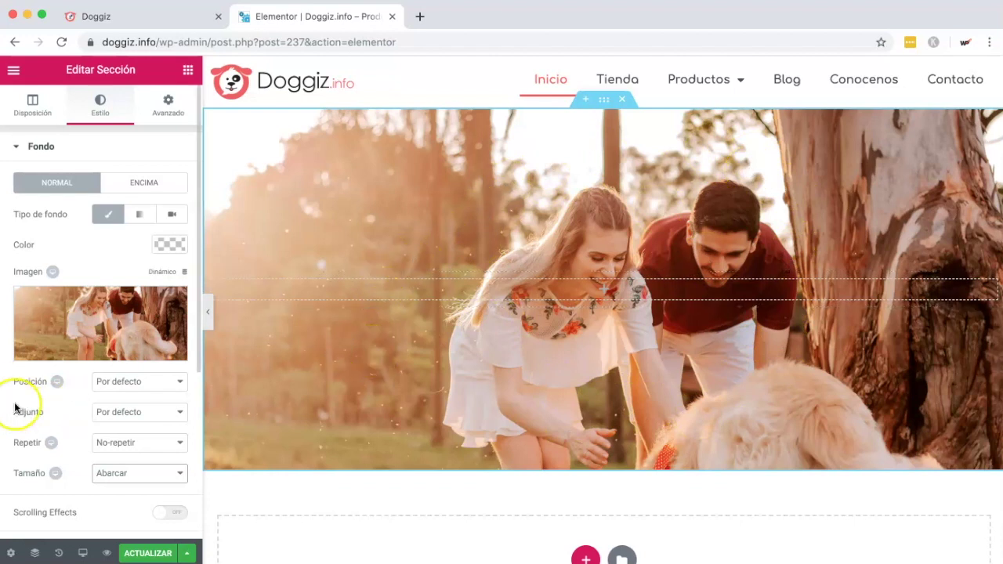
Step: Switch the background image's position to Personalizado and set its Posición Y to about -181 px
click(130, 383)
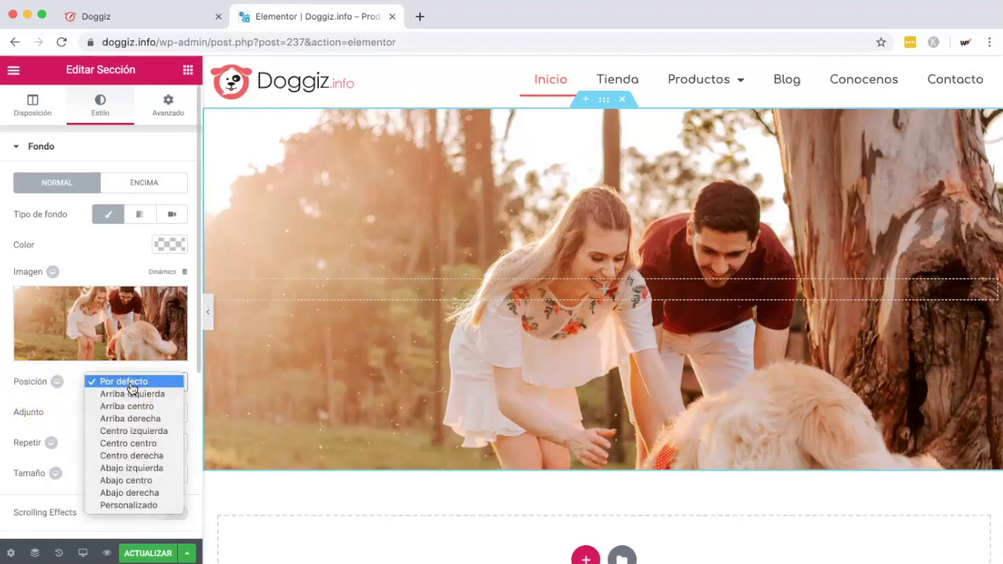
click(119, 505)
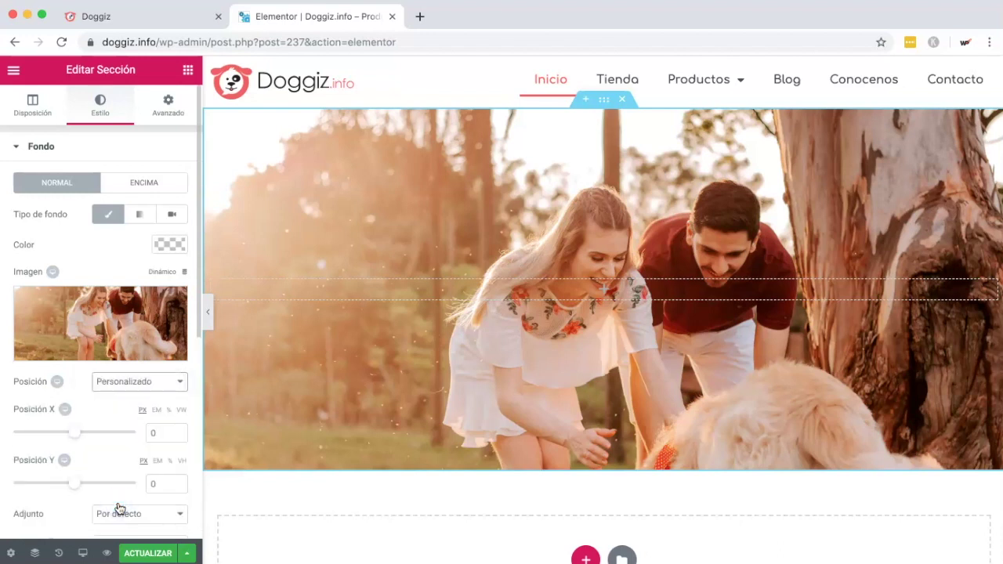
scroll(119, 508, down, 2)
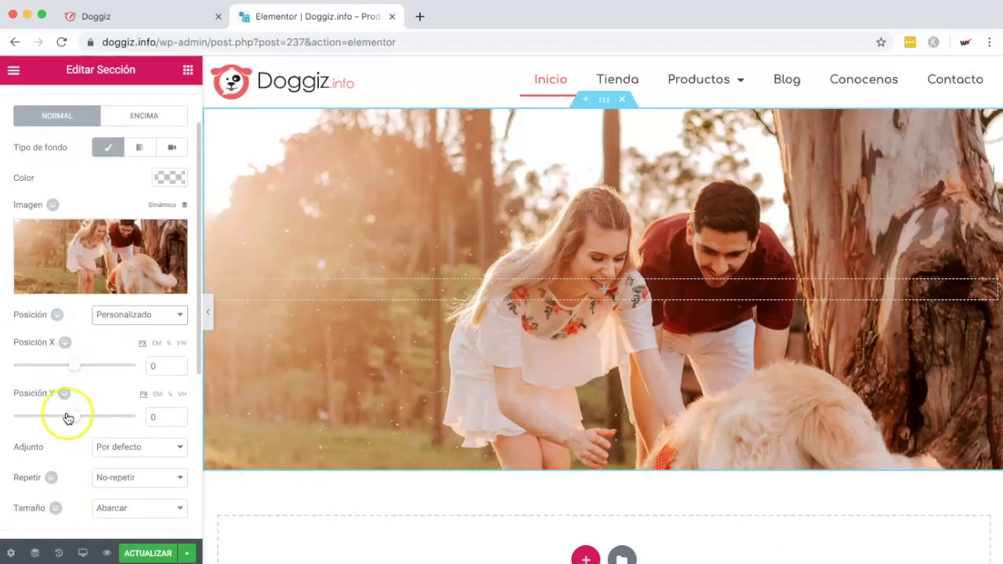
drag(74, 418, 59, 437)
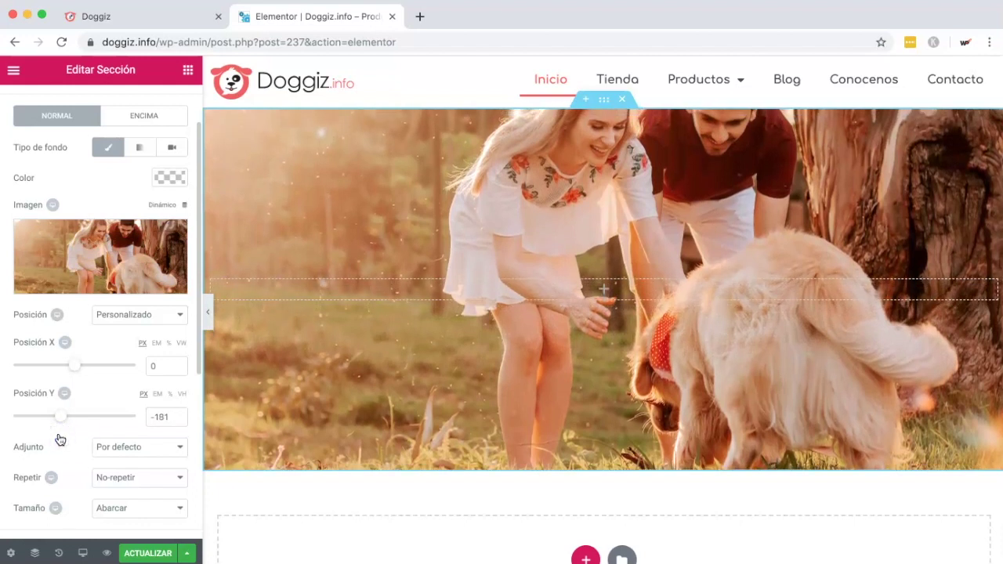
click(562, 208)
Step: Set the background image's Adjunto option to Fijo and check how it behaves while the page scrolls
click(34, 448)
click(138, 448)
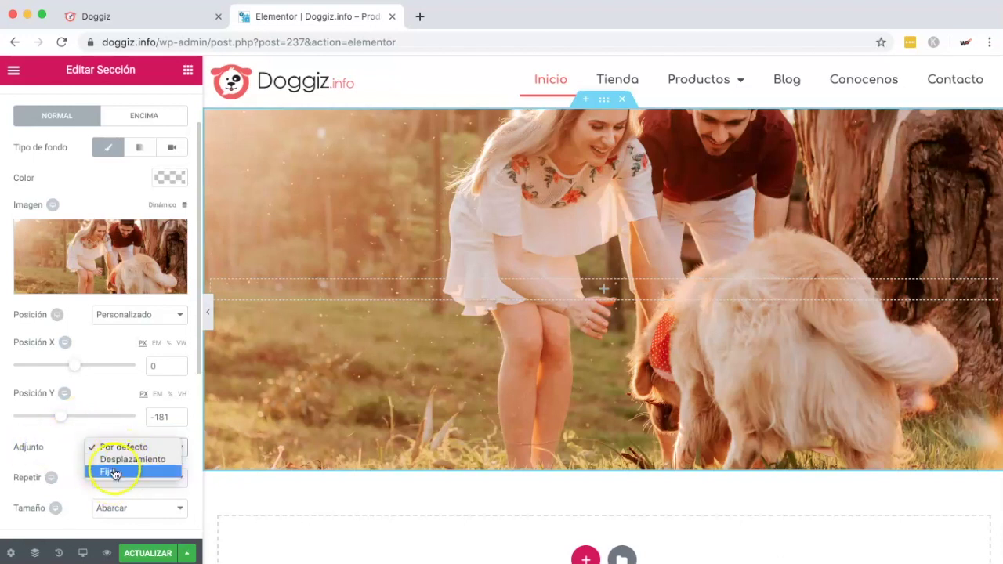
click(110, 470)
scroll(498, 390, down, 2)
scroll(497, 390, down, 2)
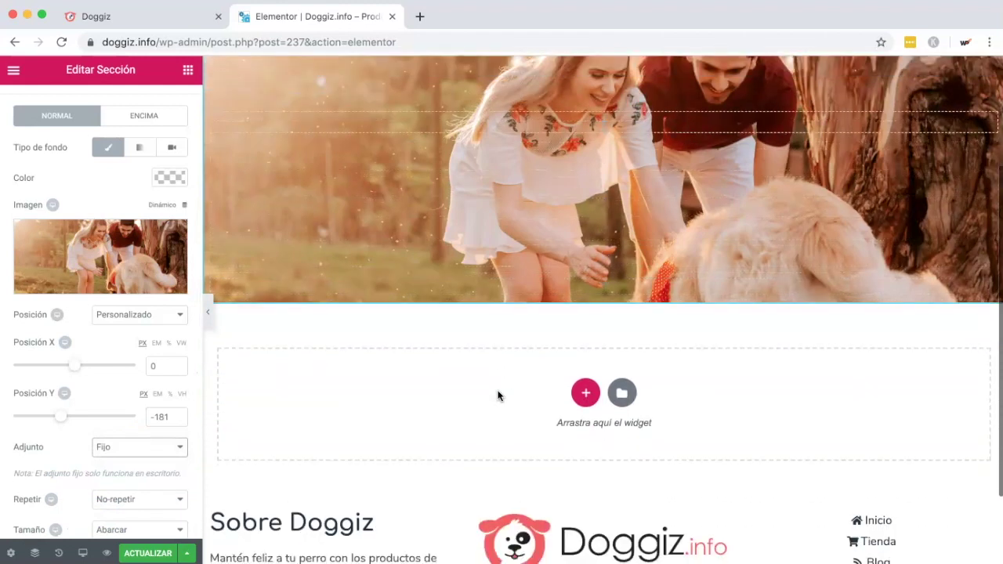
scroll(497, 390, up, 3)
scroll(498, 390, down, 4)
scroll(497, 396, up, 3)
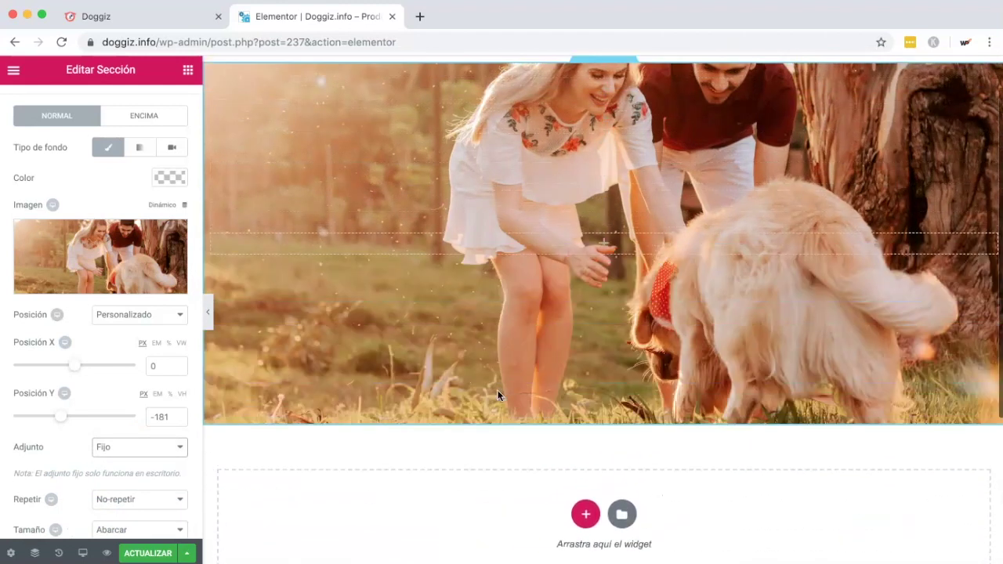
scroll(498, 396, down, 4)
scroll(497, 396, up, 4)
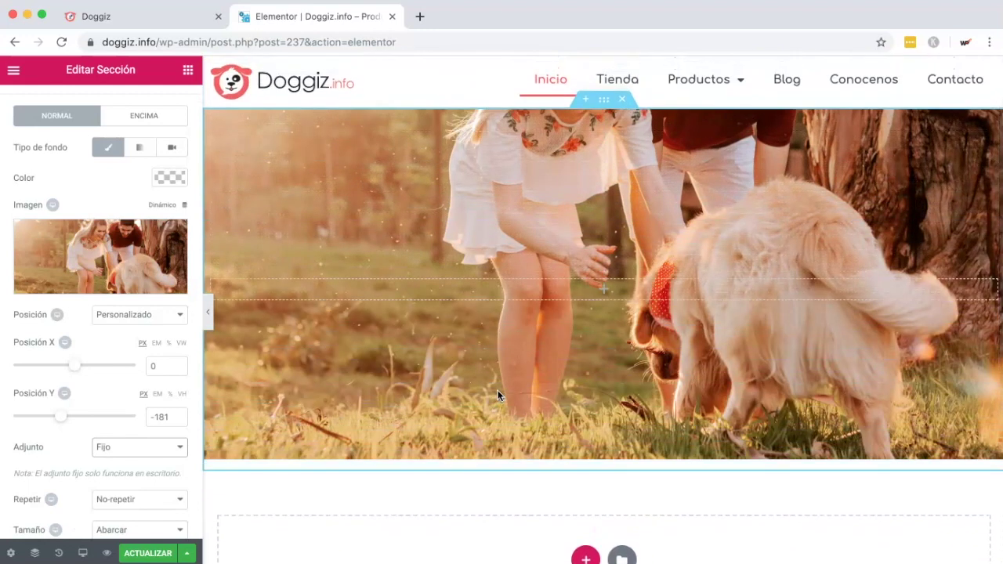
Step: Try the Desplazamiento option for the background image's Adjunto and compare its scrolling behaviour
click(141, 448)
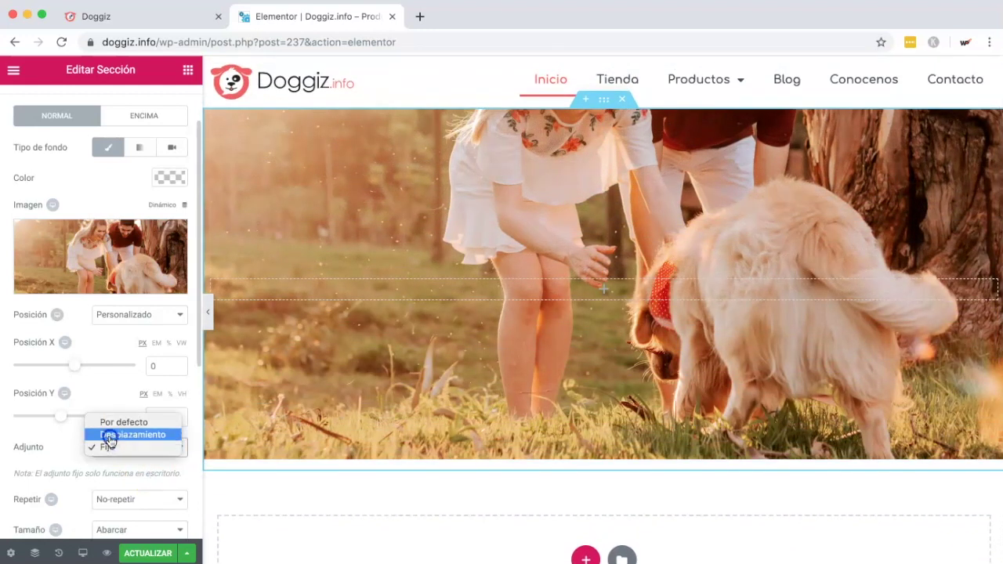
click(114, 435)
scroll(403, 447, down, 3)
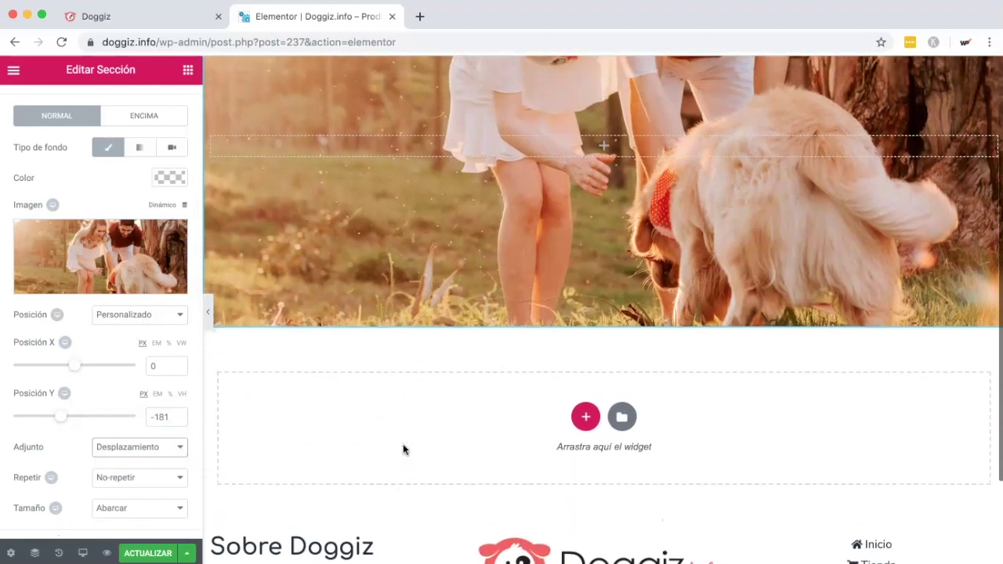
scroll(403, 447, up, 3)
scroll(403, 443, down, 3)
scroll(402, 444, up, 3)
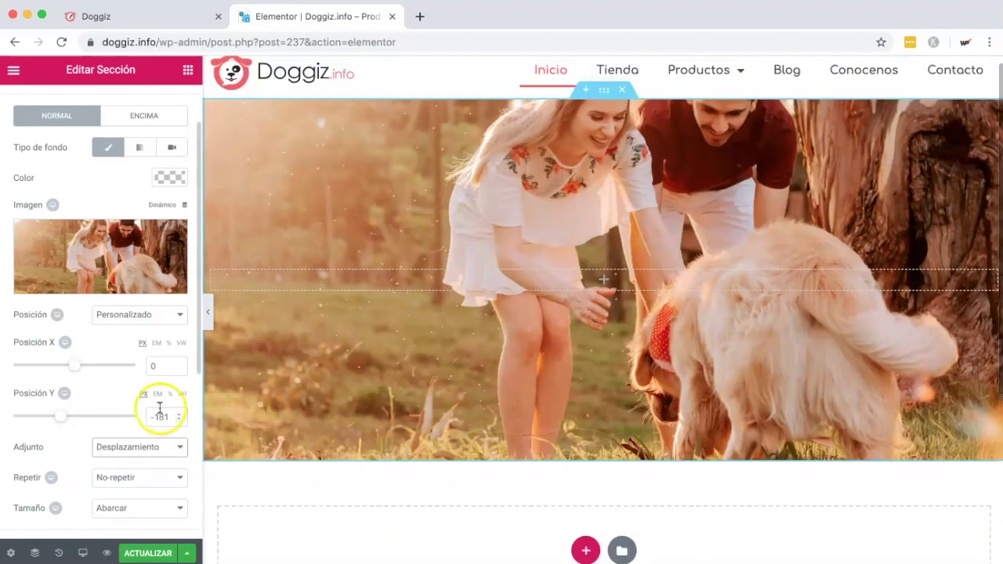
Step: Set the background image's Adjunto option to Fijo and adjust its Posición Y to about -114 px
click(142, 455)
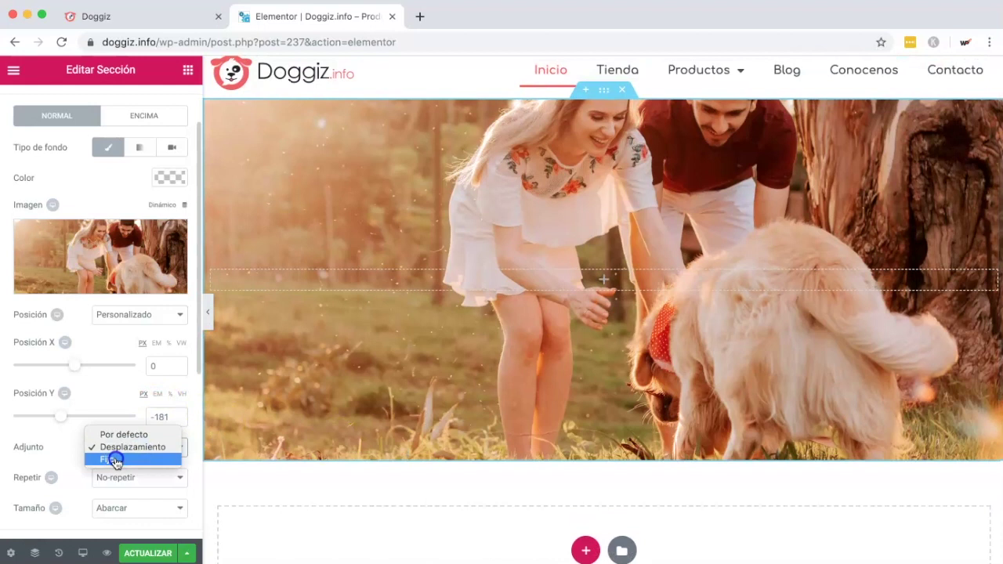
click(115, 461)
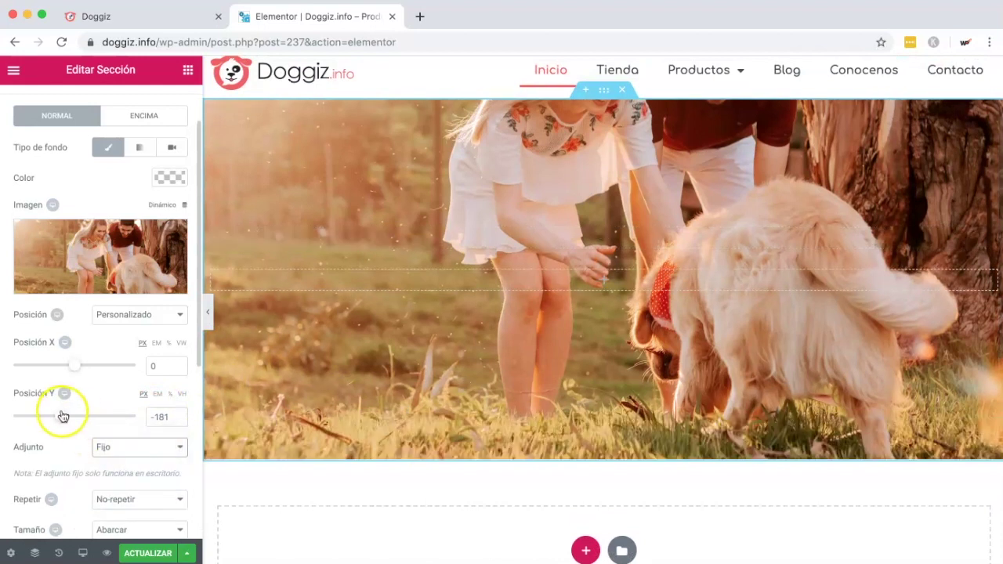
scroll(291, 429, down, 2)
scroll(291, 424, up, 2)
drag(62, 416, 69, 418)
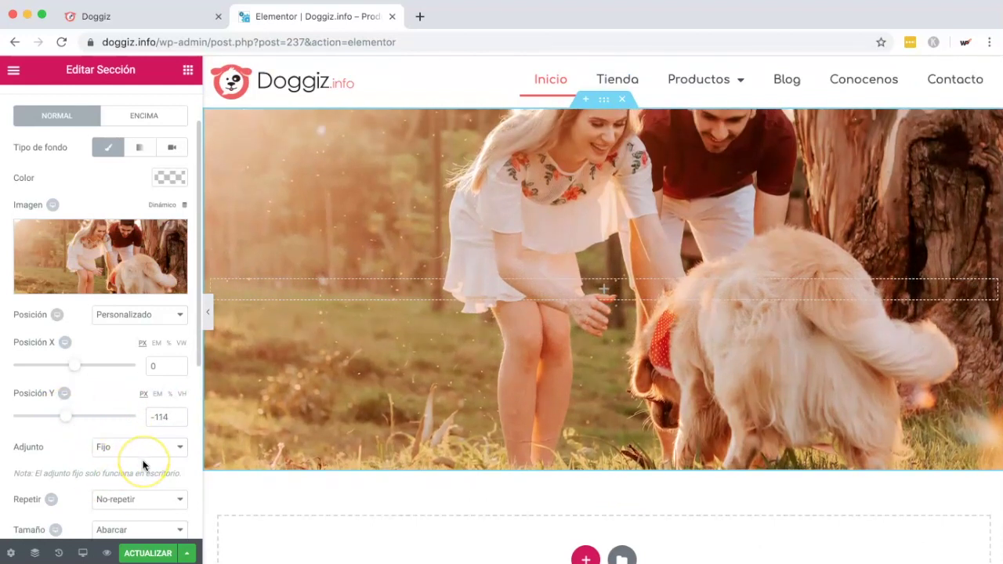
Step: Add a heading to the section with the title "Mantén a tu perro feliz y saludable con nuestros productos e información", copied from the Doggiz page
click(188, 72)
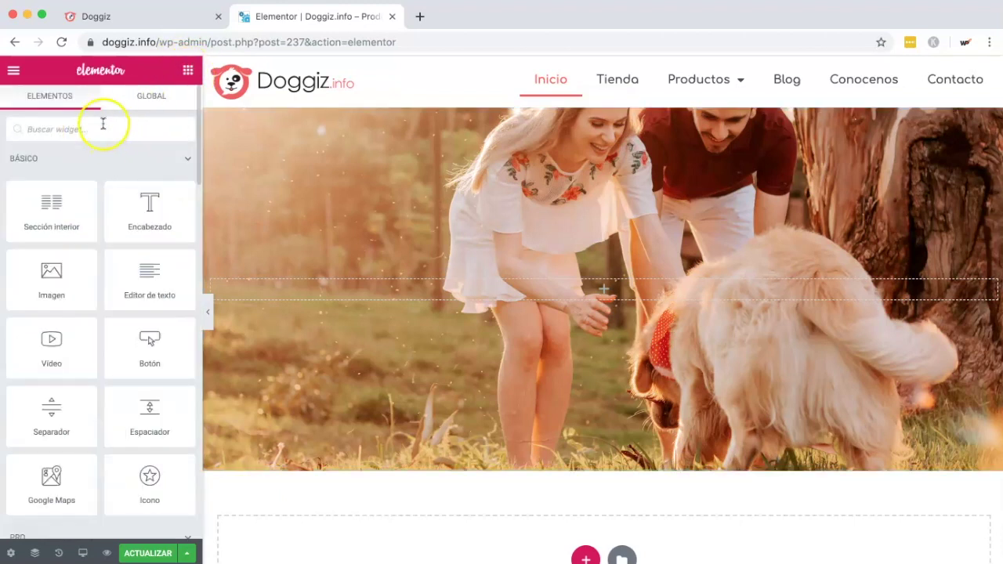
drag(130, 211, 596, 284)
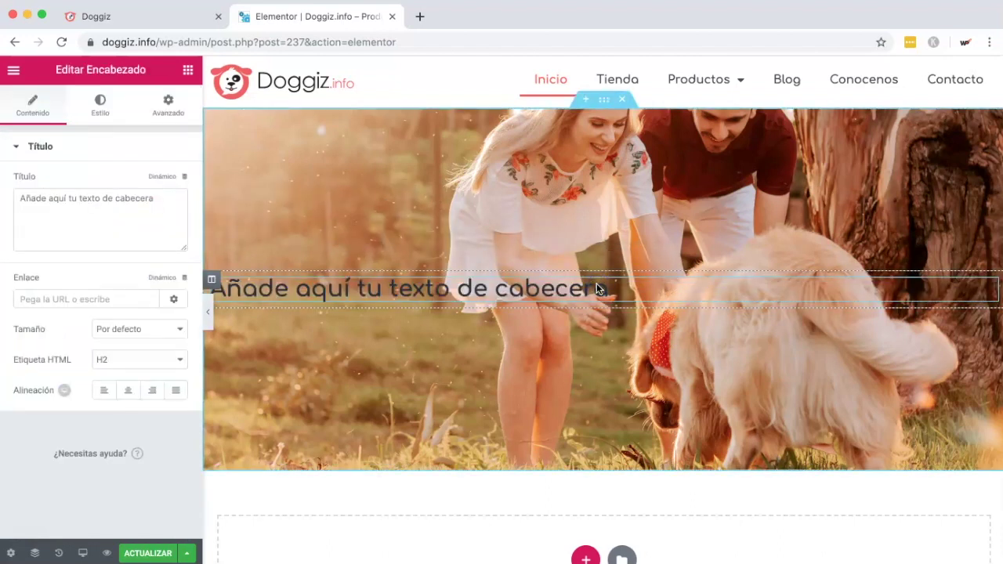
click(157, 16)
triple_click(258, 247)
key(super+c)
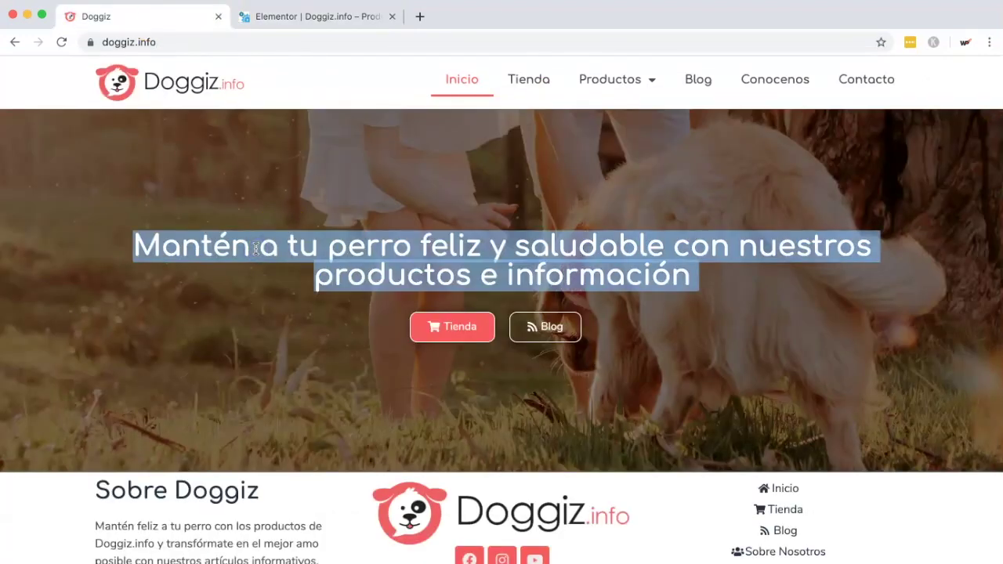
click(313, 16)
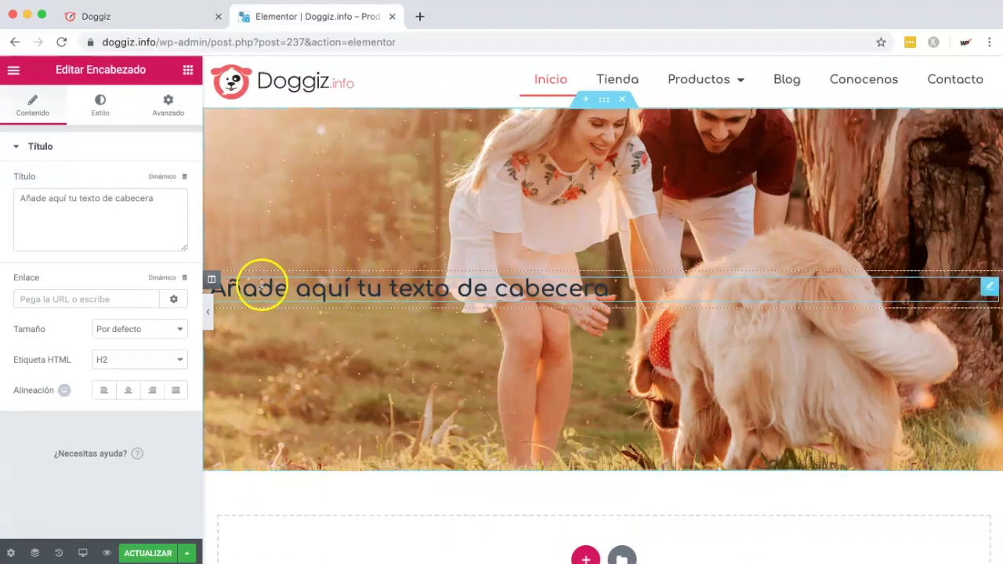
click(127, 206)
key(super+a)
key(super+v)
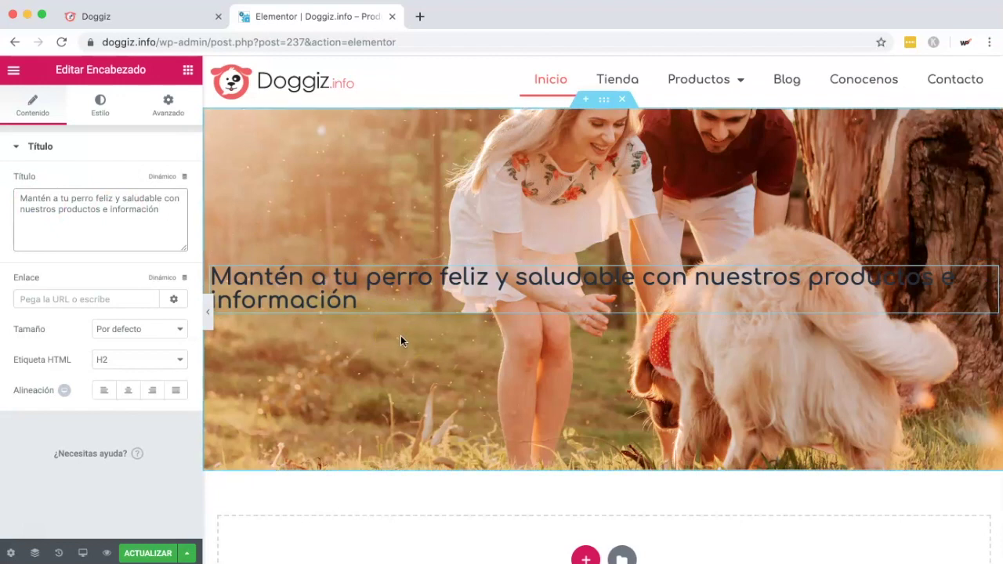
Step: Set the heading's HTML tag to H1 and center its alignment
click(134, 358)
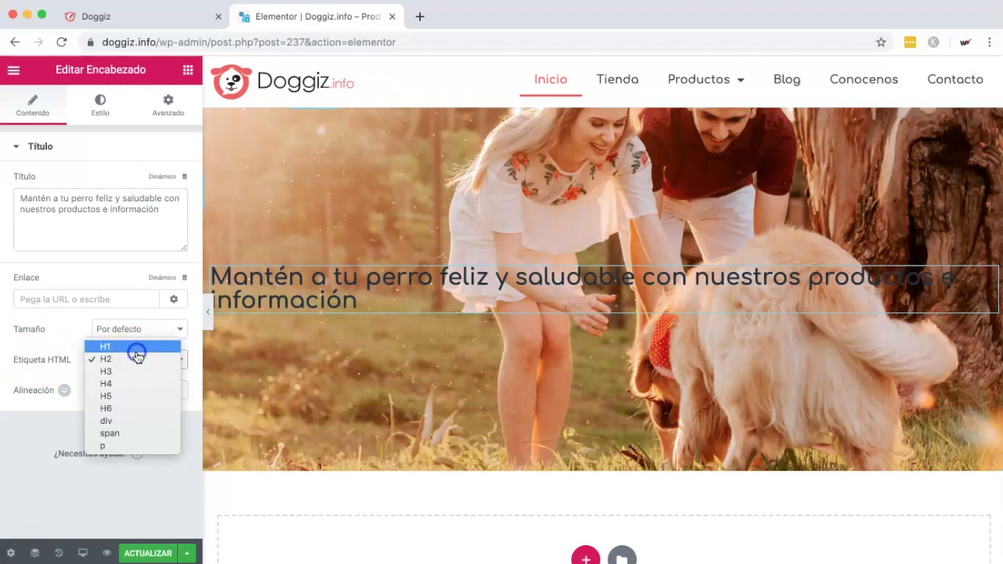
click(99, 346)
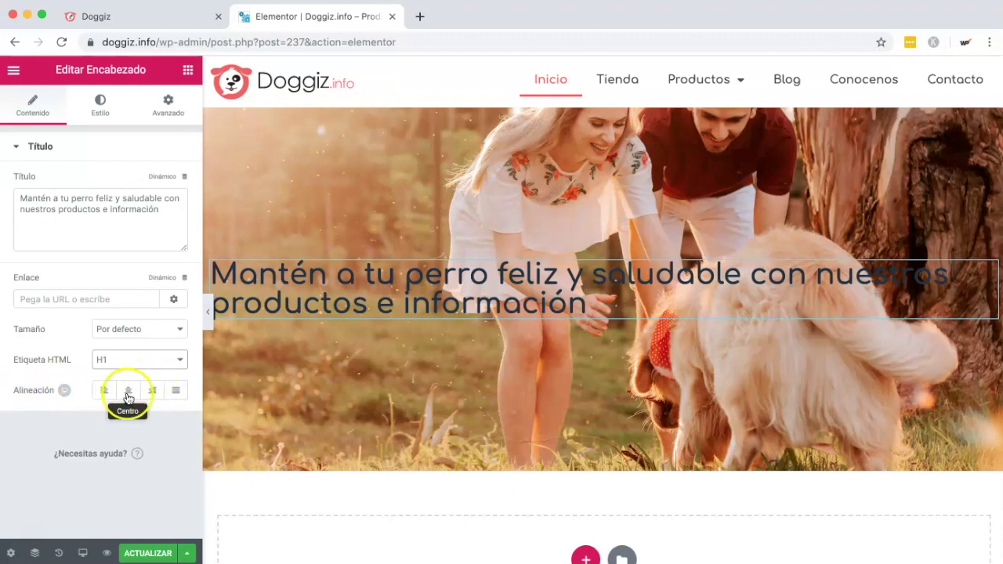
click(125, 391)
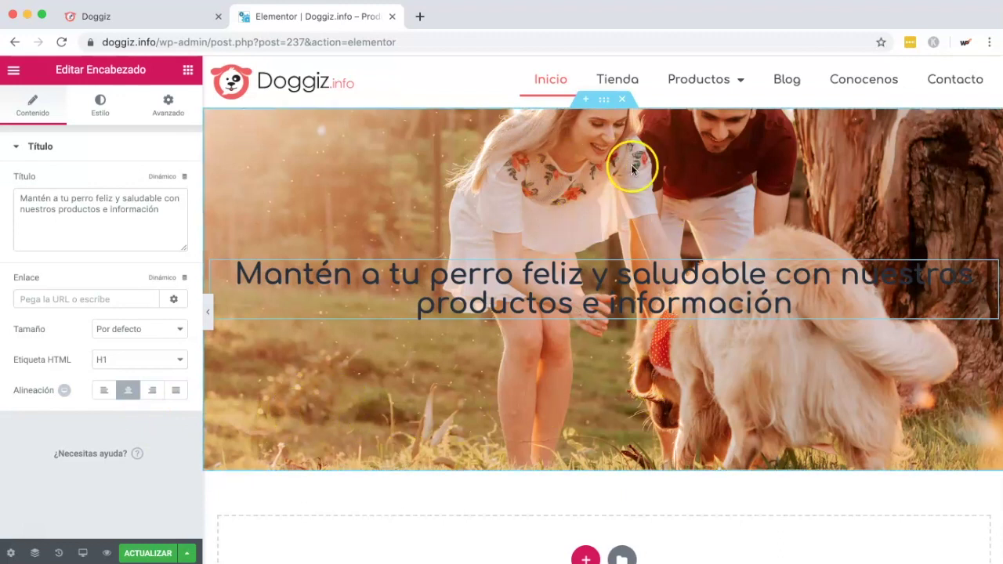
Step: Give the section a classic background overlay in black (#000000) at 0.5 opacity
click(603, 101)
click(478, 110)
click(102, 101)
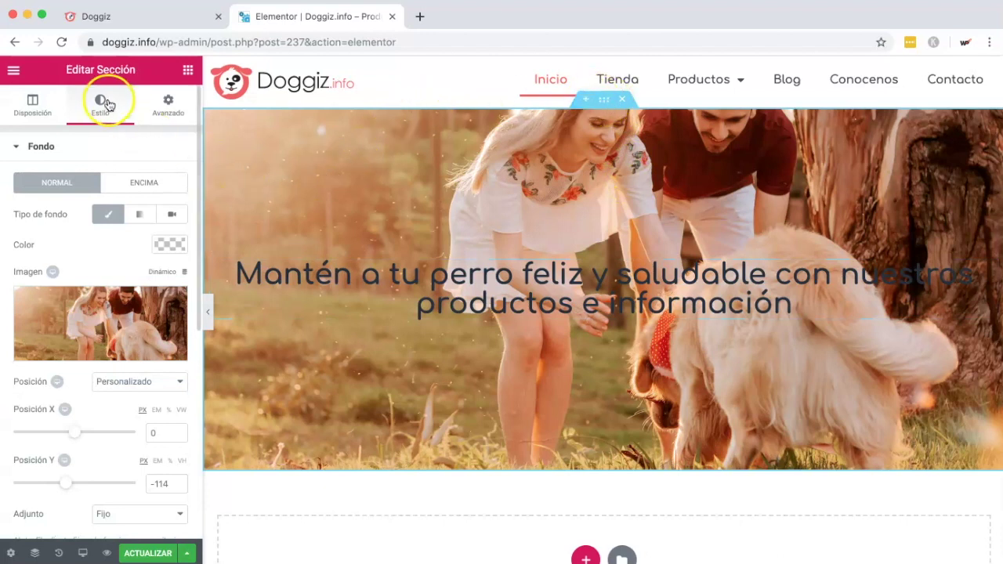
scroll(22, 360, down, 4)
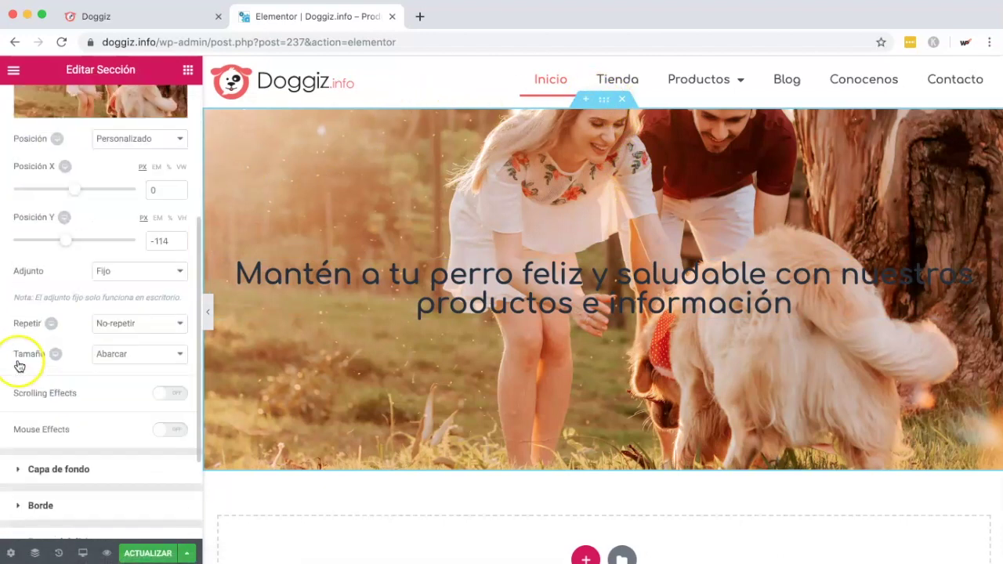
click(15, 436)
click(53, 220)
click(133, 251)
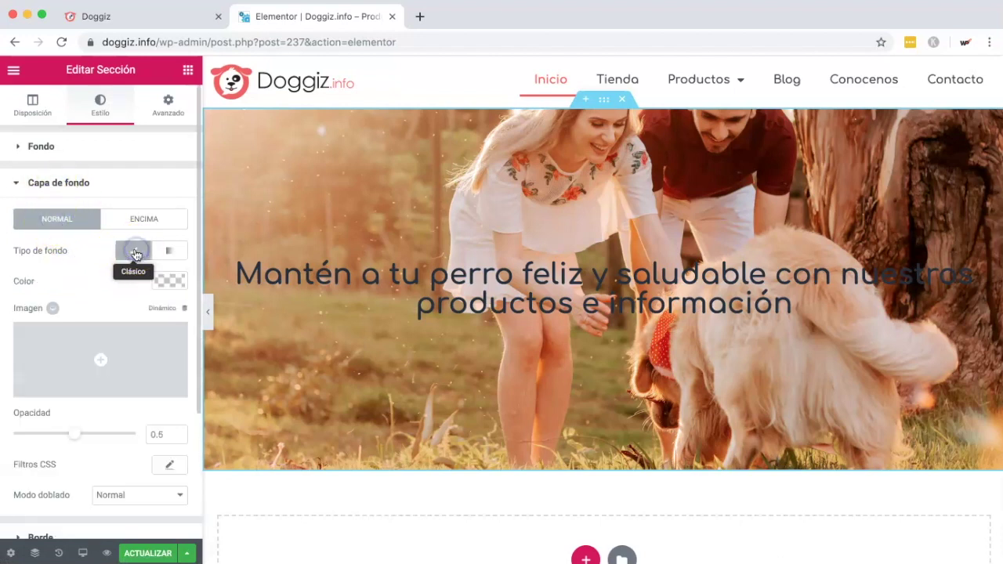
click(169, 282)
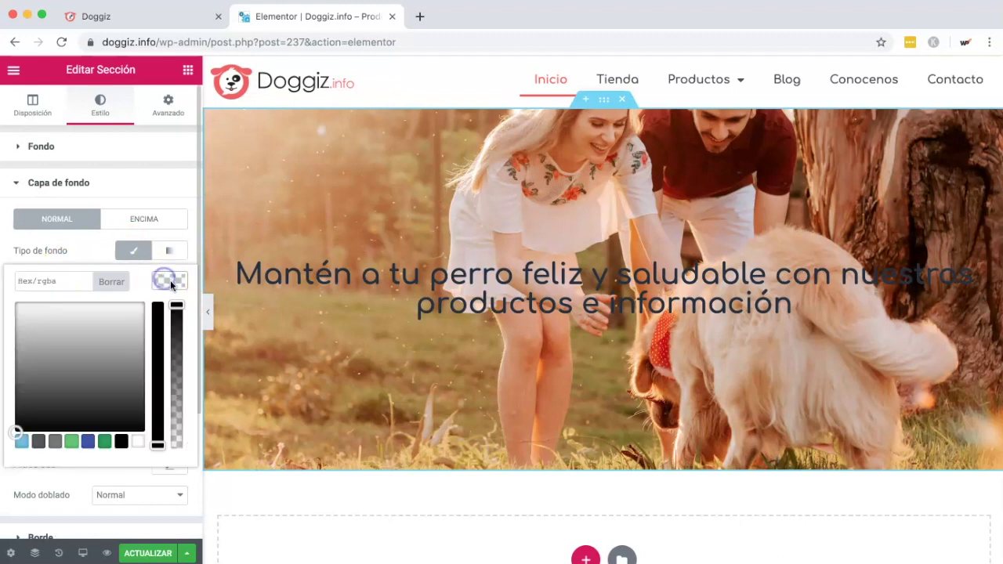
click(121, 441)
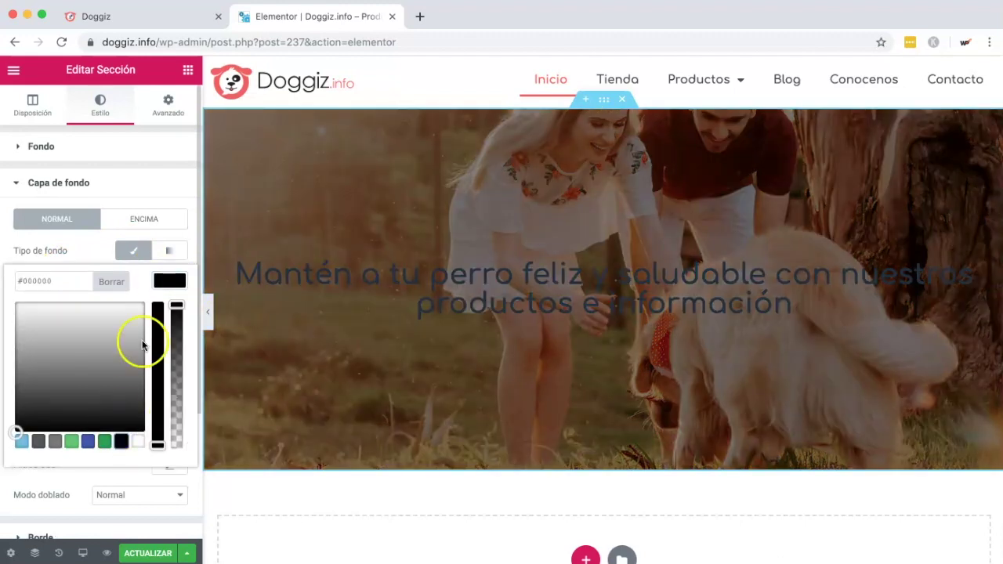
click(164, 284)
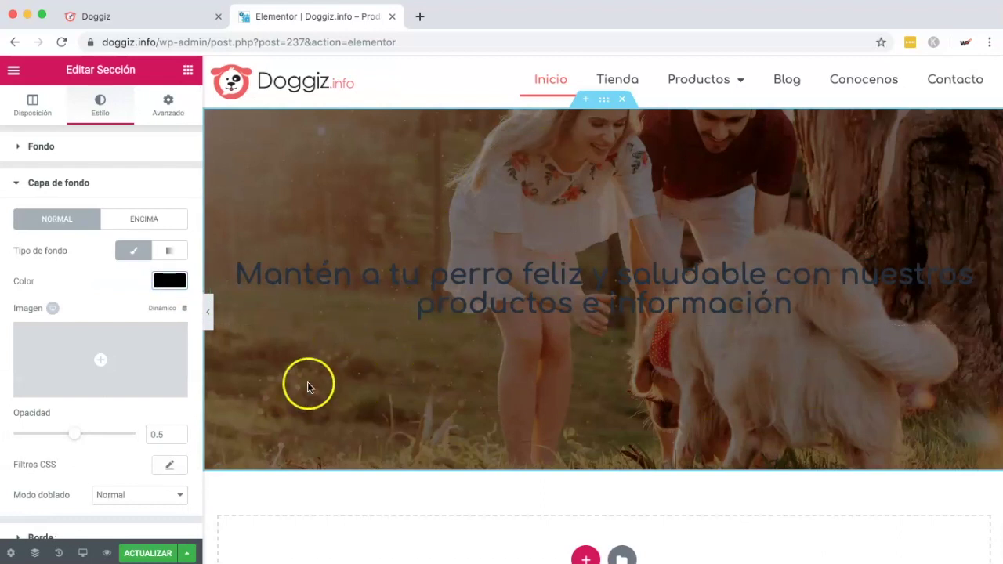
mouse_move(75, 433)
mouse_down()
mouse_move(18, 434)
mouse_move(102, 450)
mouse_move(74, 439)
mouse_up()
click(168, 436)
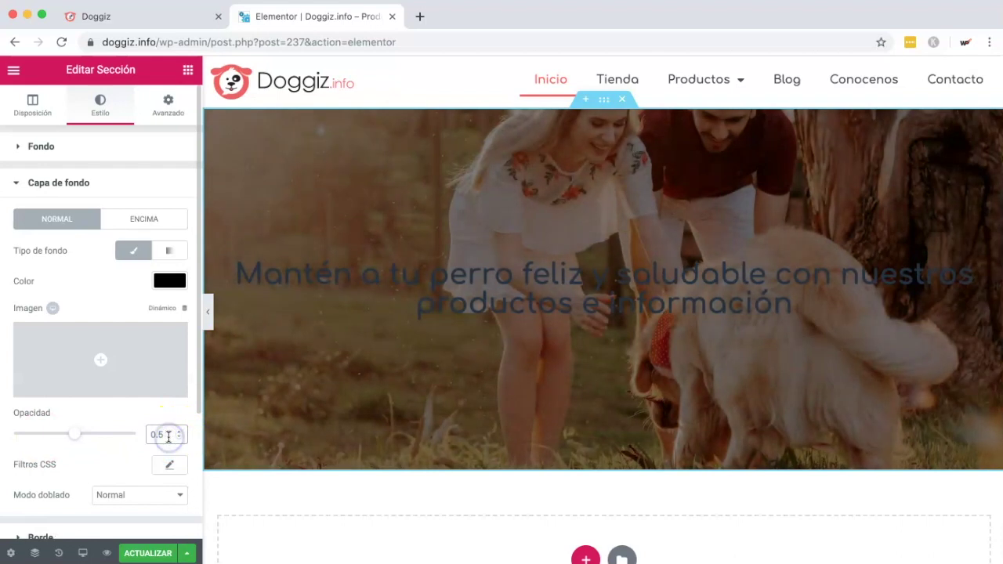
click(134, 426)
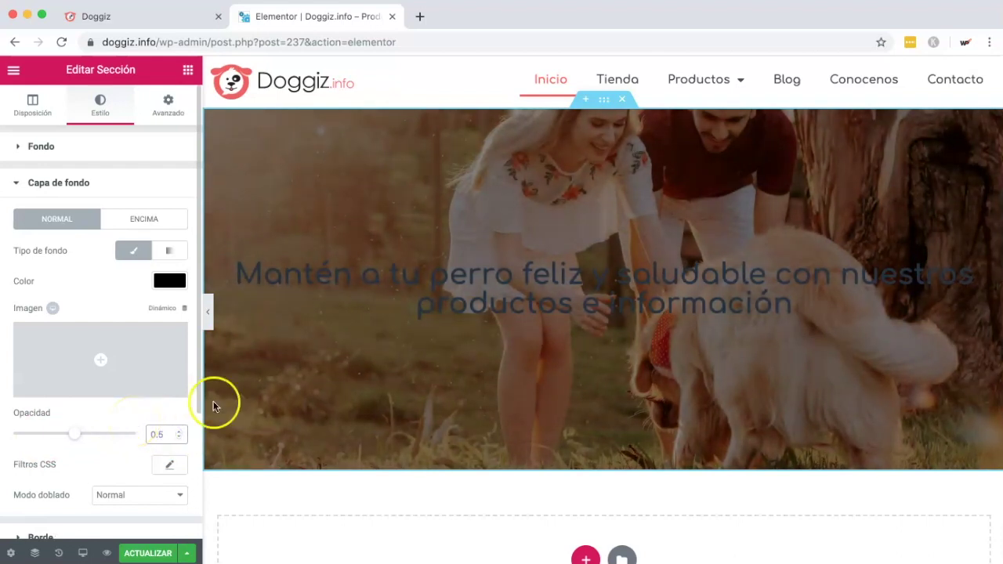
Step: Set the hero heading's text color to white (#ffffff)
click(989, 272)
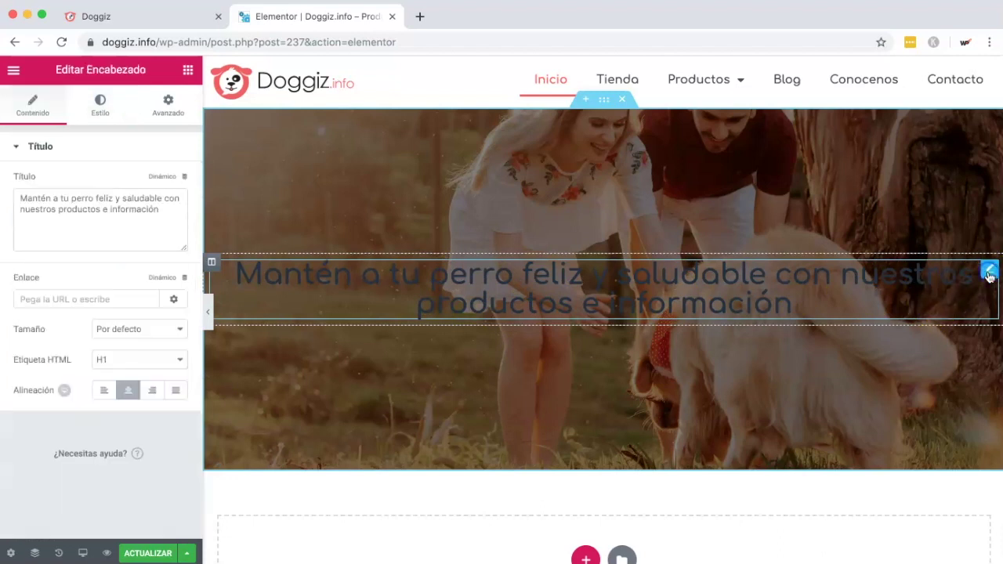
click(104, 108)
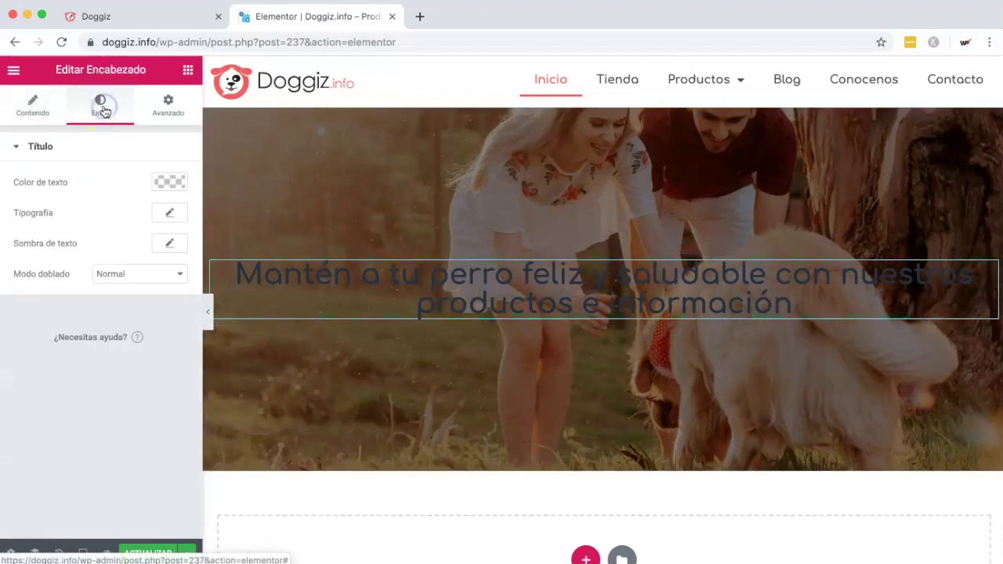
click(163, 182)
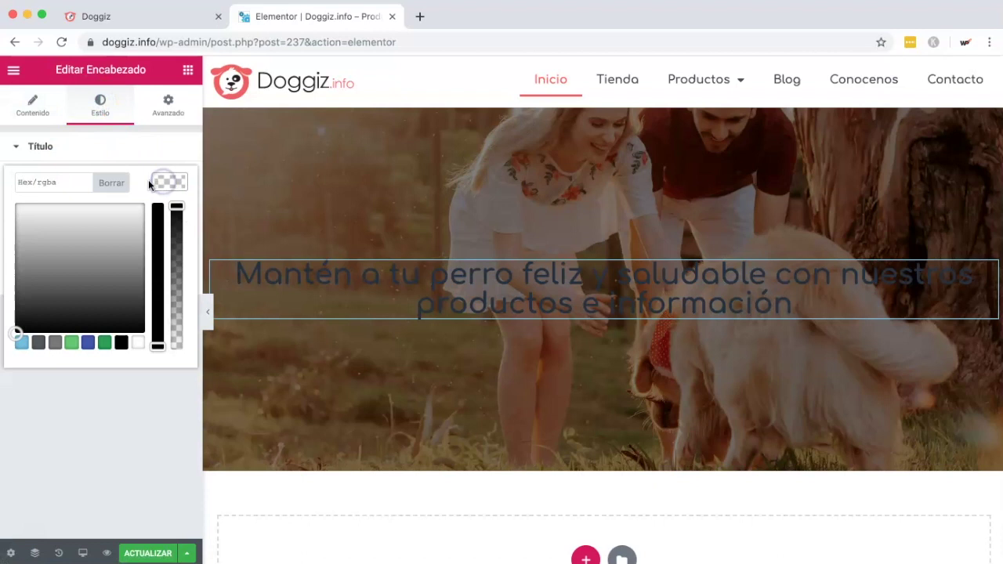
click(137, 343)
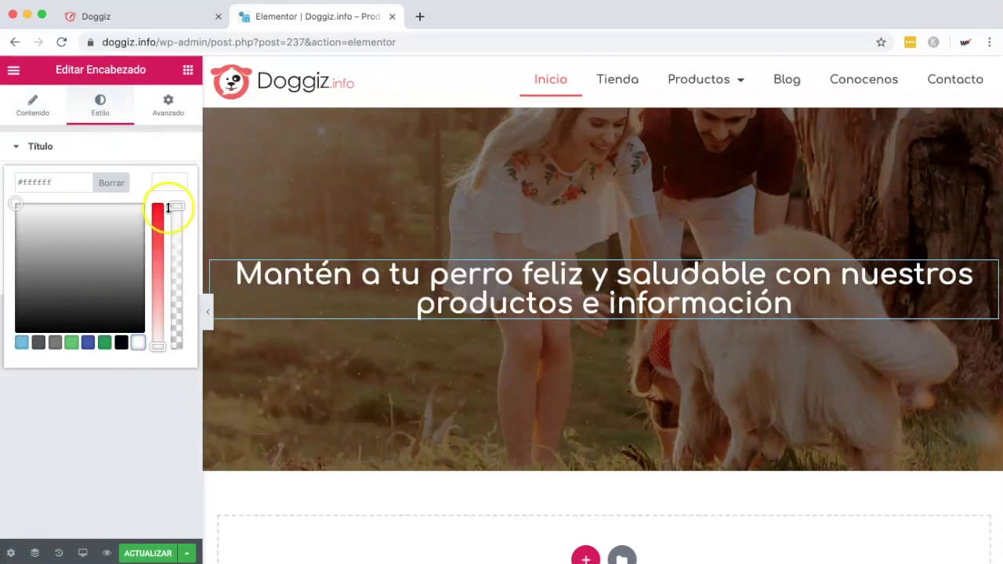
click(167, 180)
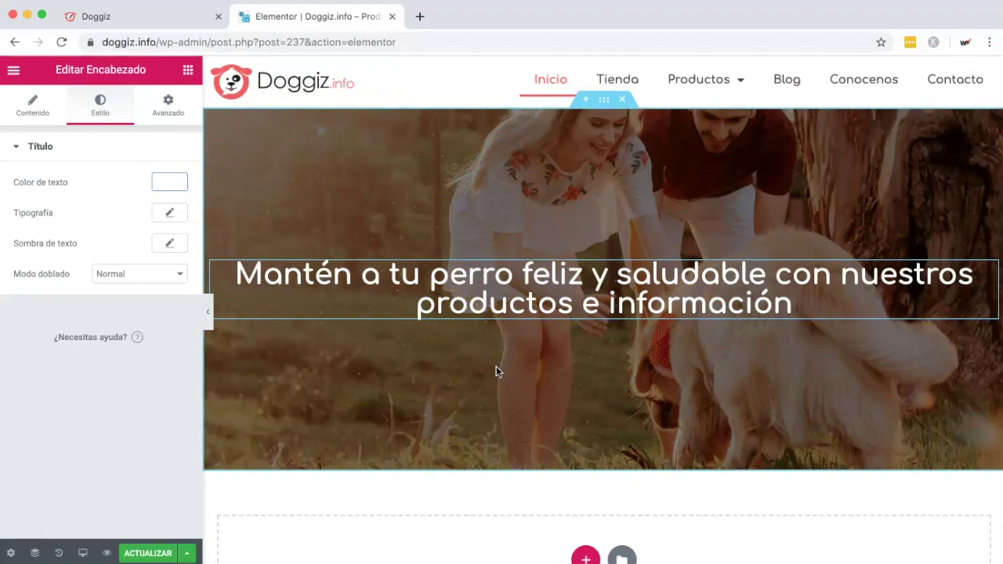
Step: Add a two-column inner section below the hero heading and place a button widget in its first column
click(187, 71)
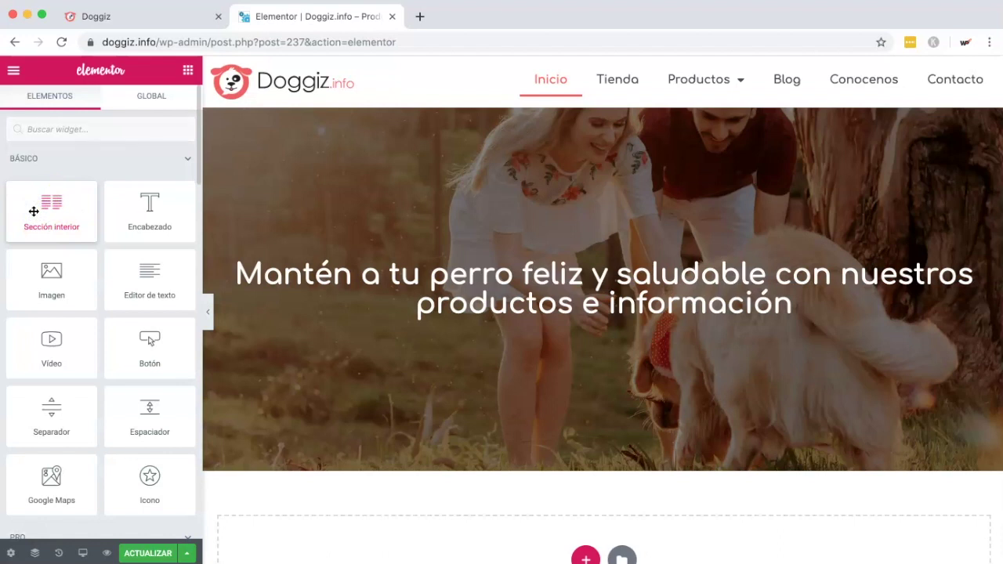
drag(33, 211, 494, 312)
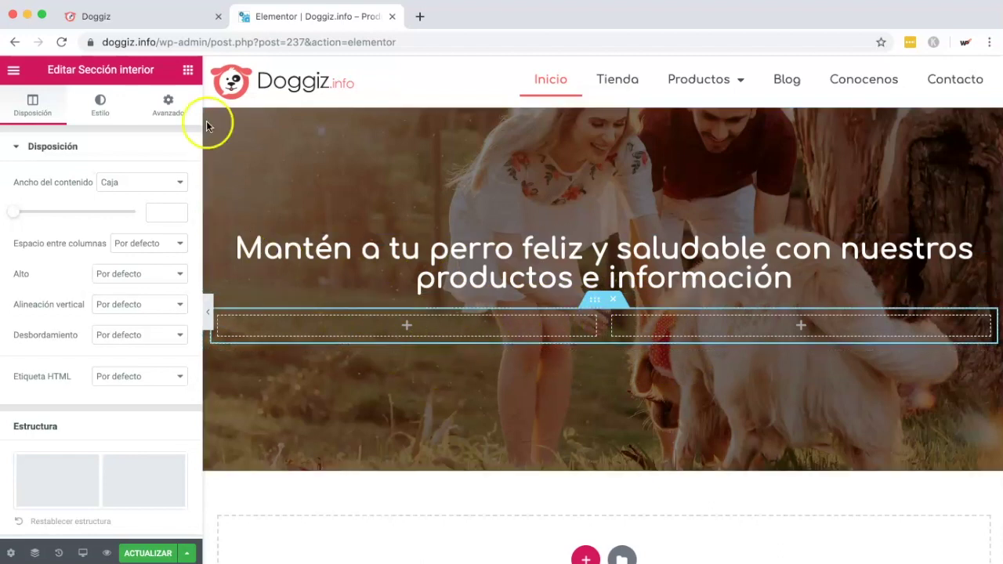
click(187, 69)
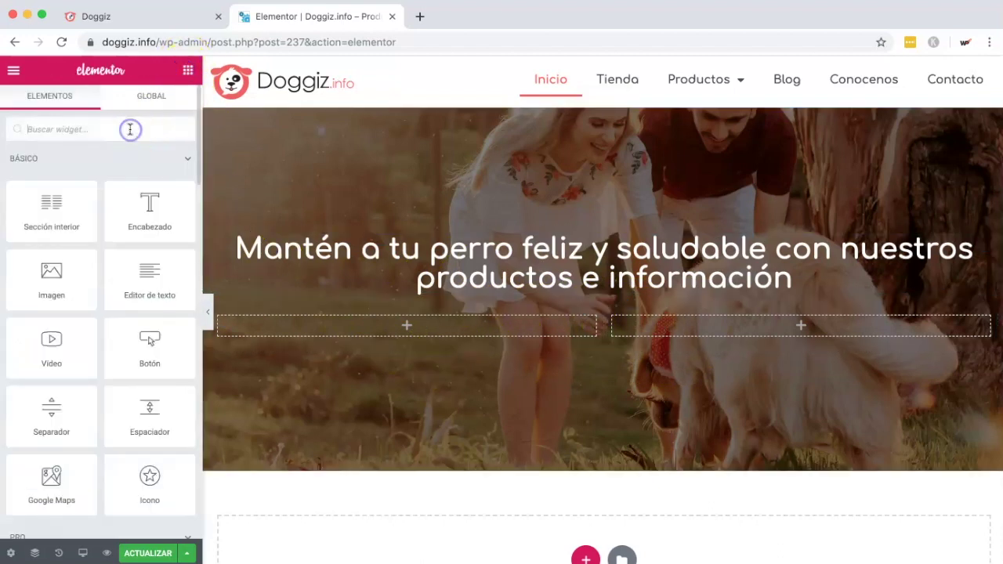
text(bo)
drag(51, 171, 390, 327)
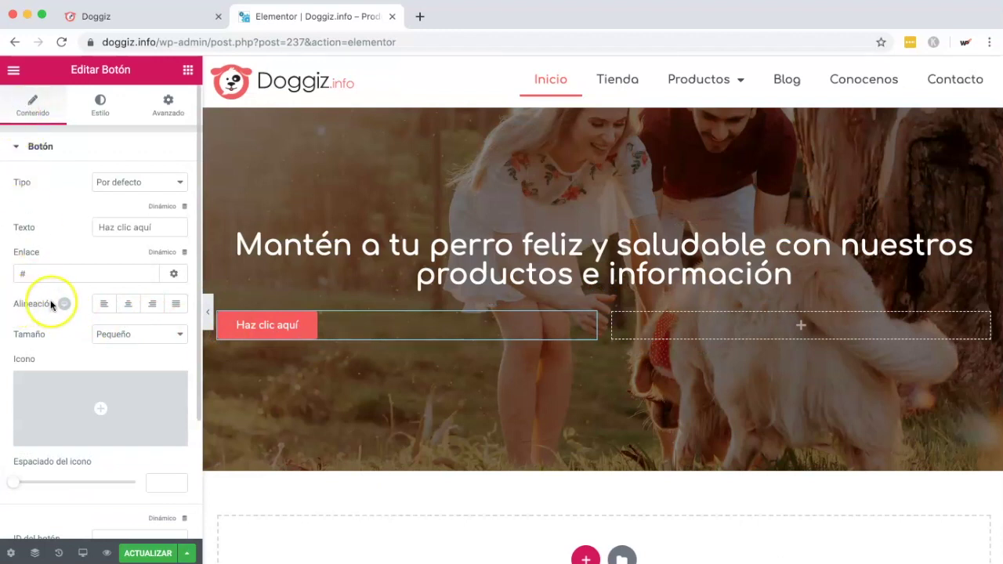
Step: Align the first column's button to the right and set its text to "Tienda"
click(149, 306)
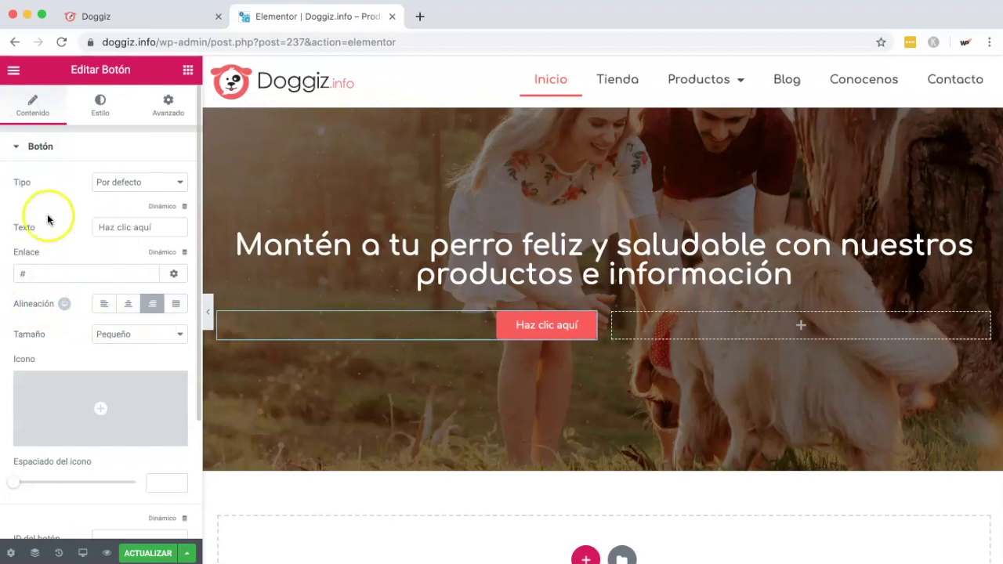
drag(168, 227, 132, 226)
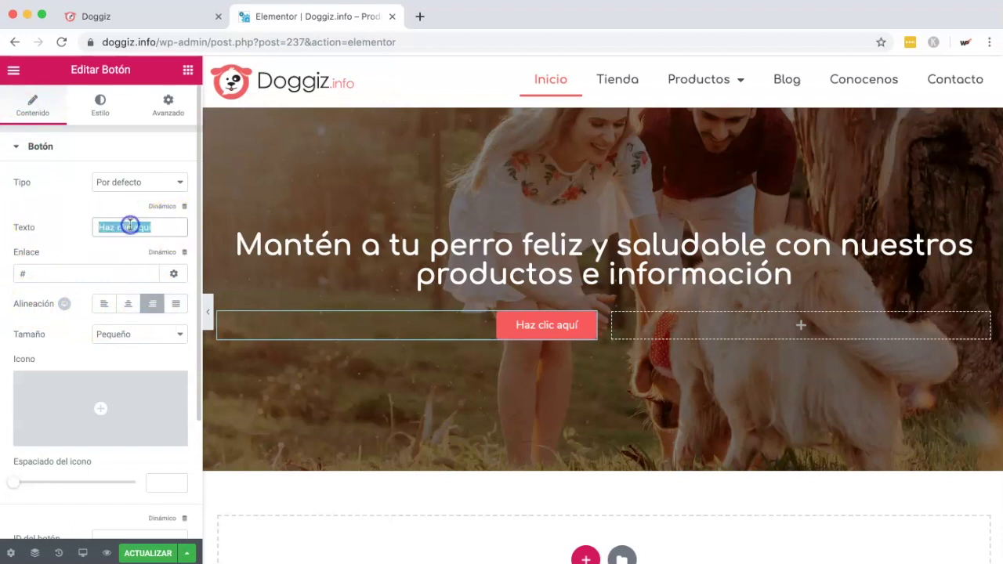
text(Tienda)
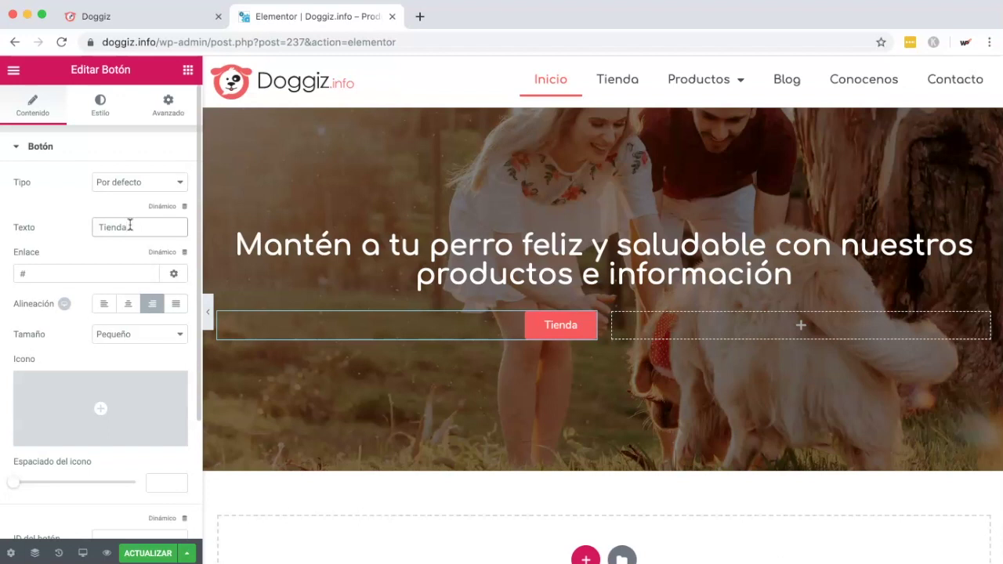
click(126, 223)
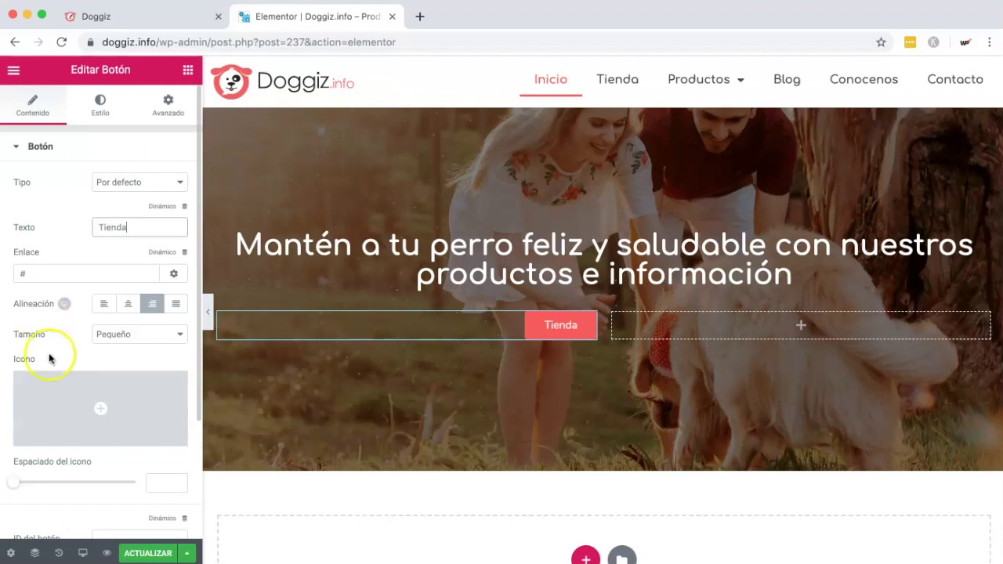
Step: Find "shop" icons in the icon library and insert the shopping cart icon into the Tienda button
mouse_move(81, 387)
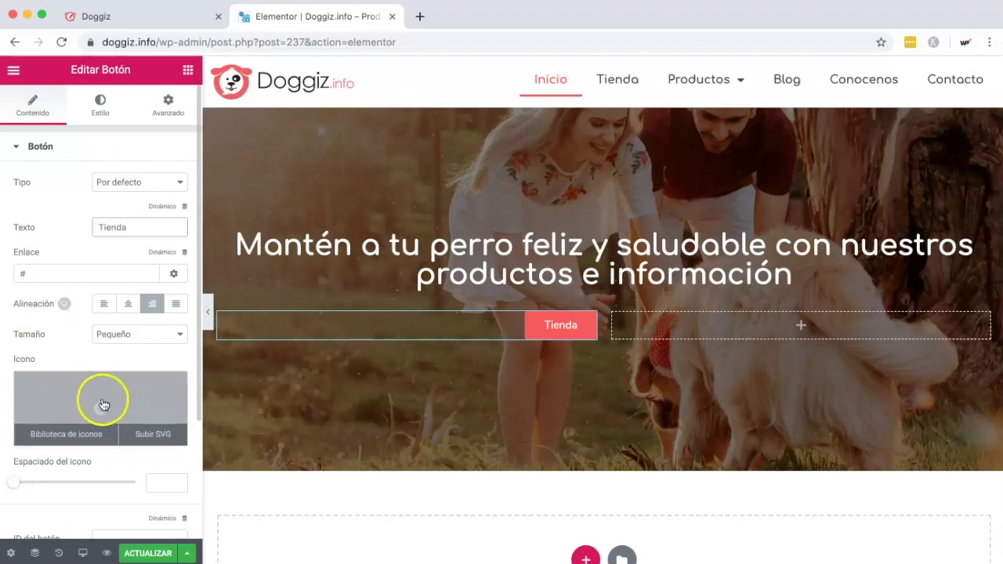
click(104, 410)
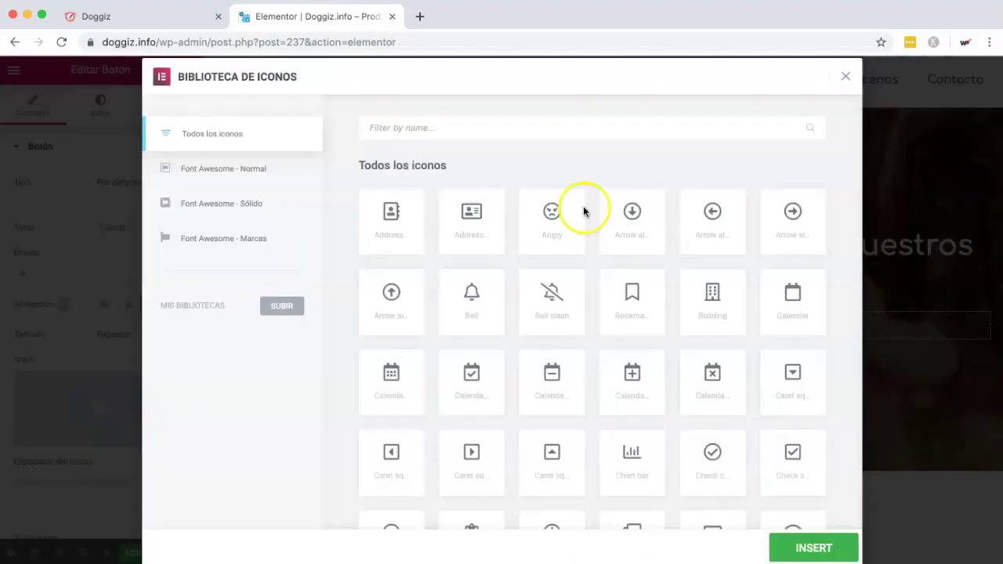
click(448, 130)
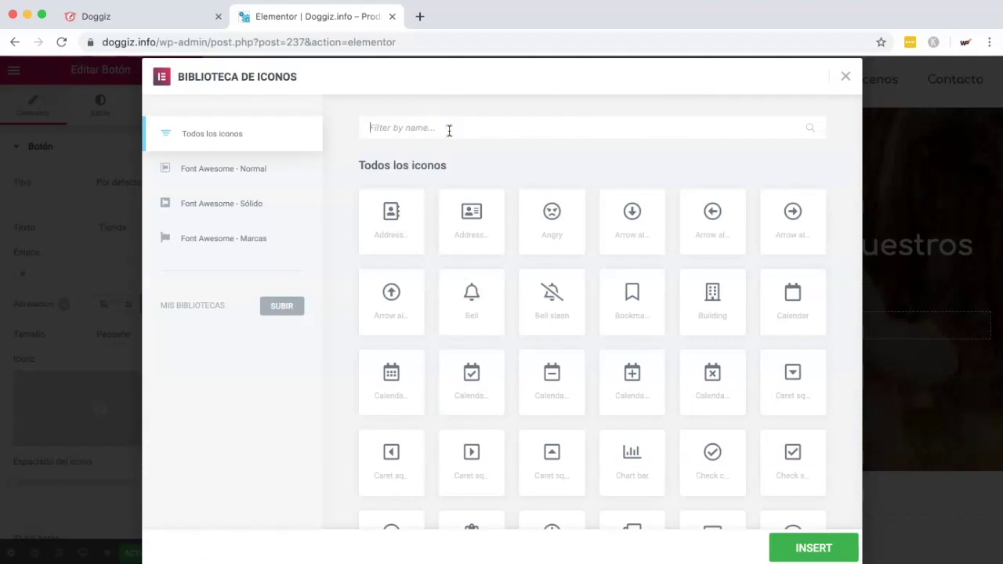
text(shop)
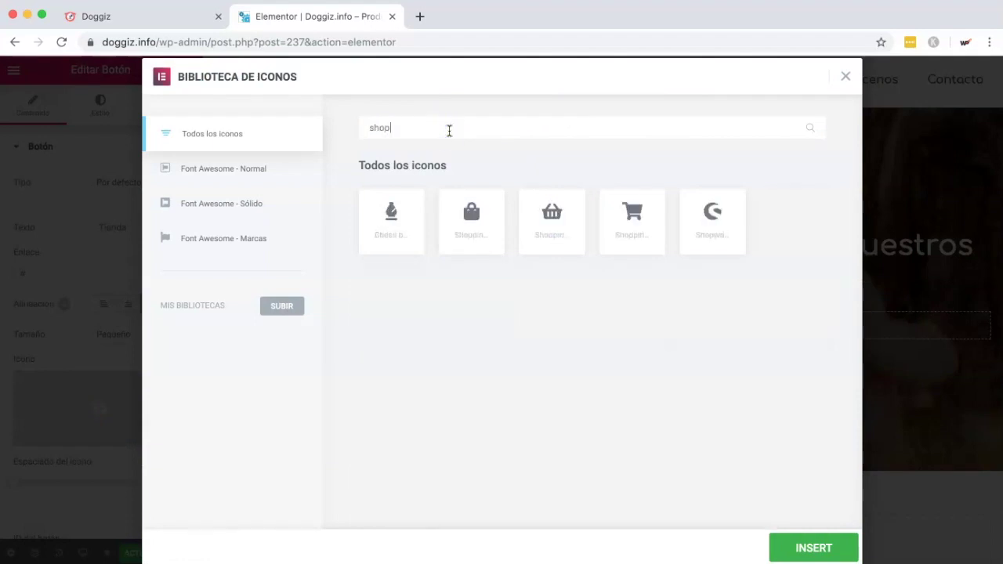
click(631, 223)
click(820, 546)
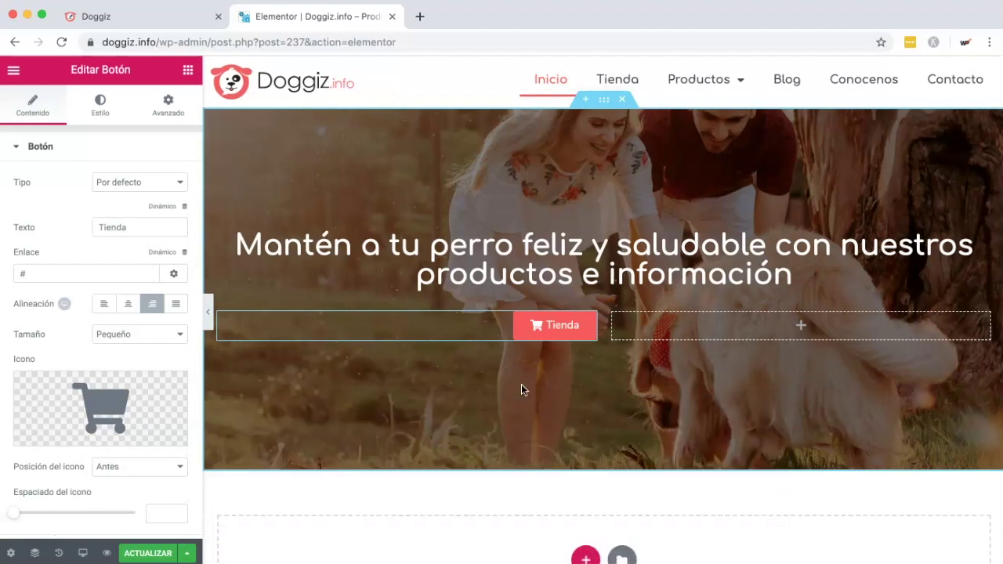
Step: Add a button to the inner section's second column, left-aligned and with the text "Blog"
click(188, 70)
text(bot)
drag(51, 168, 788, 325)
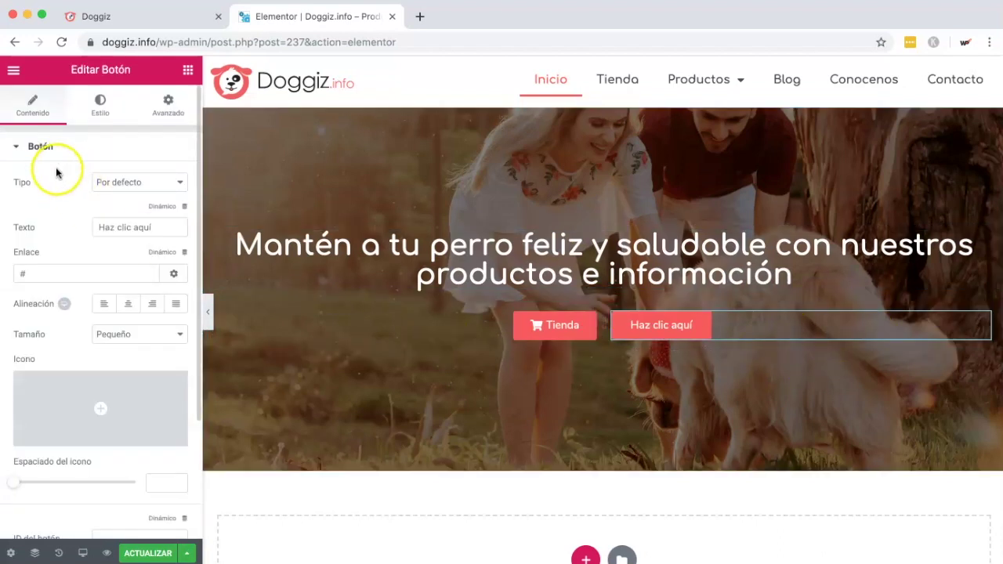
click(100, 306)
drag(164, 227, 47, 227)
text(Blog)
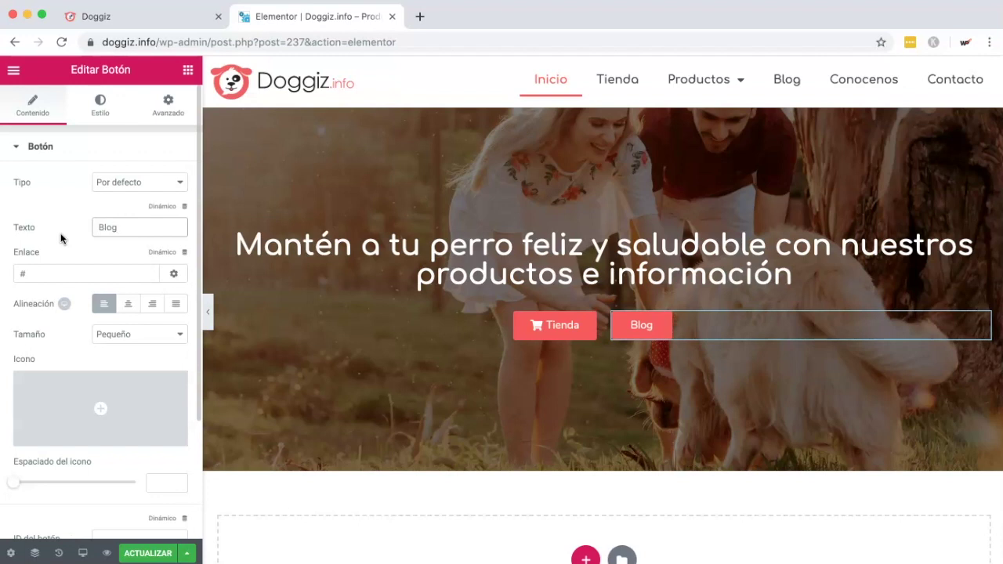
Step: Try replacing the inner section with a single centered button directly below the heading
mouse_move(74, 419)
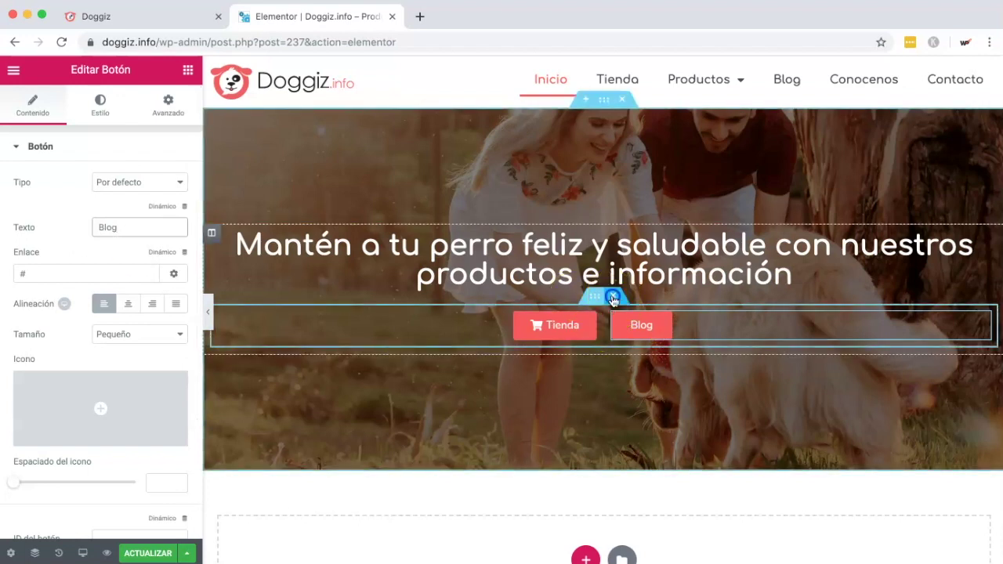
click(614, 298)
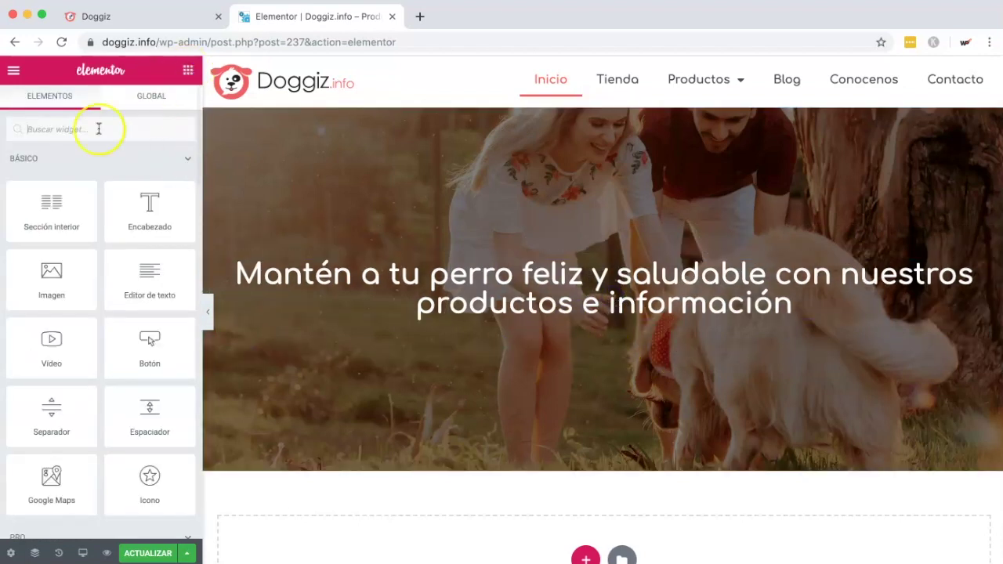
text(bot)
drag(65, 171, 601, 315)
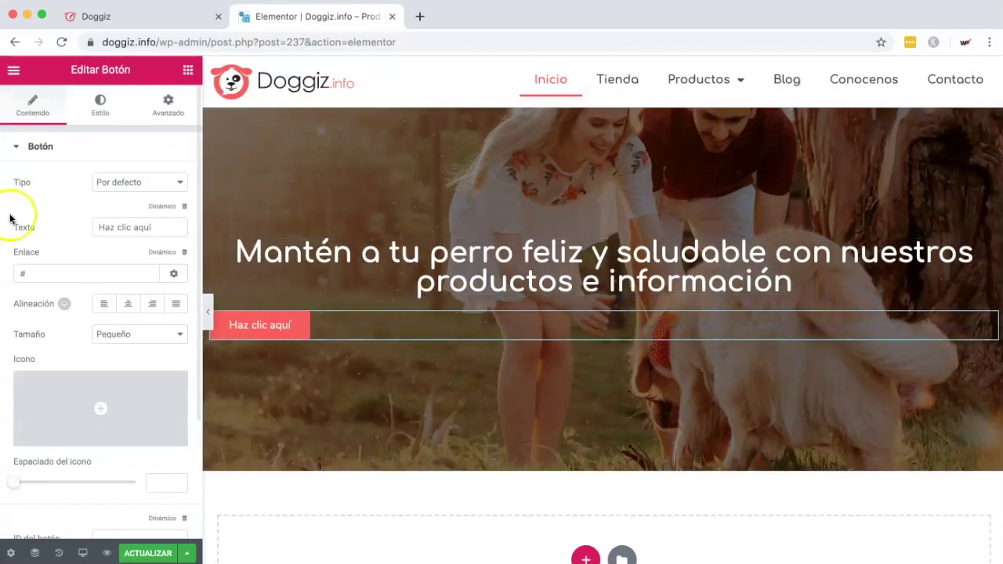
click(128, 304)
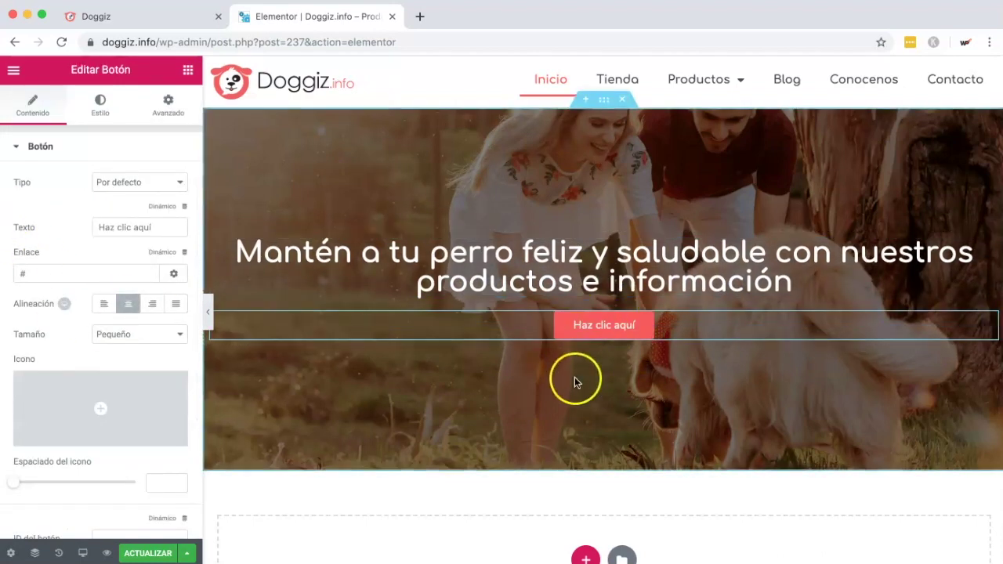
Step: Undo the single button and the deletion of the inner section holding the Tienda and Blog buttons
key(super+z)
key(super+z)
key(super+z)
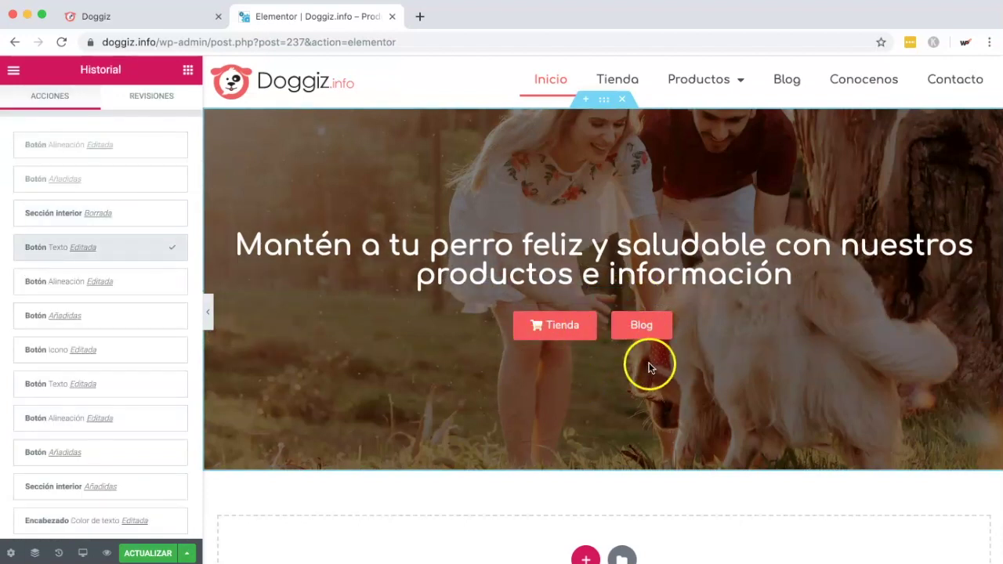
Step: Find "rss" in the icon library and insert the plain RSS icon into the Blog button
click(685, 329)
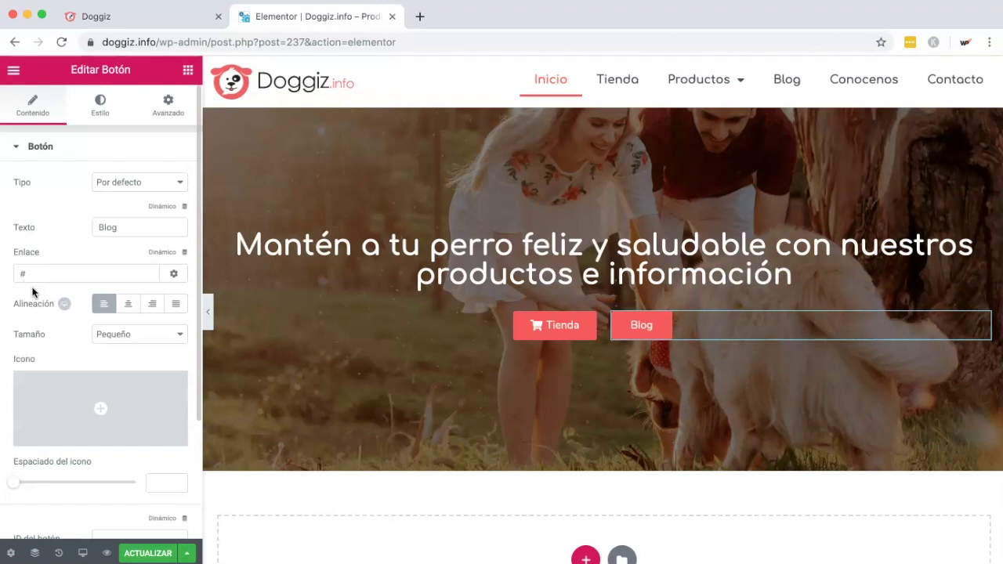
click(113, 405)
click(465, 125)
text(rss)
click(382, 226)
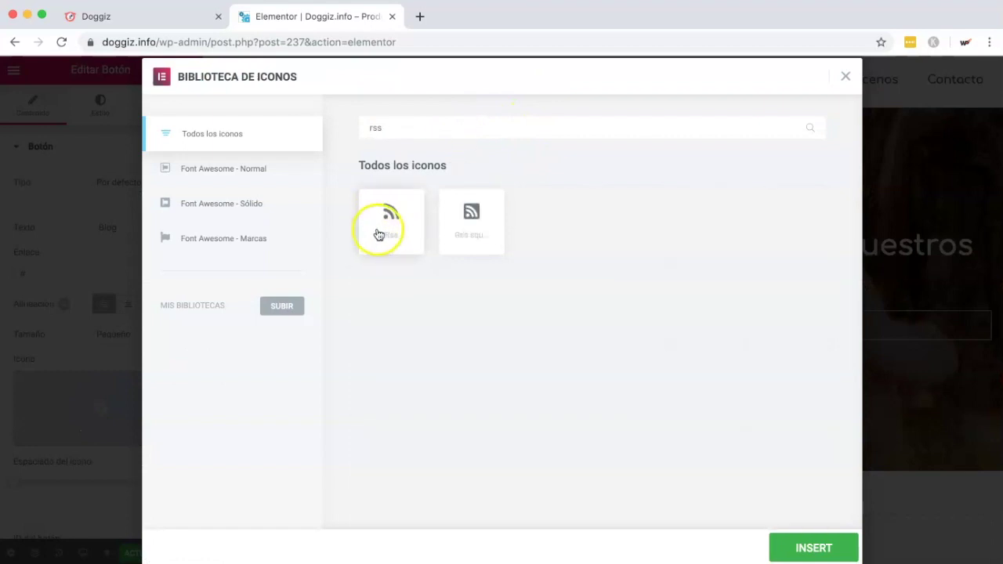
click(810, 548)
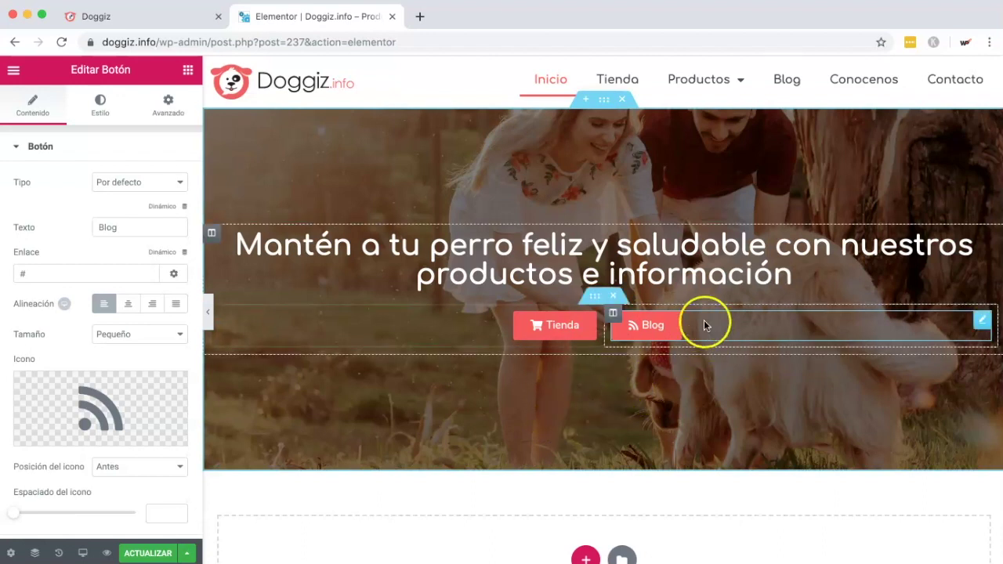
Step: Make the Blog button's normal background color fully transparent
click(98, 110)
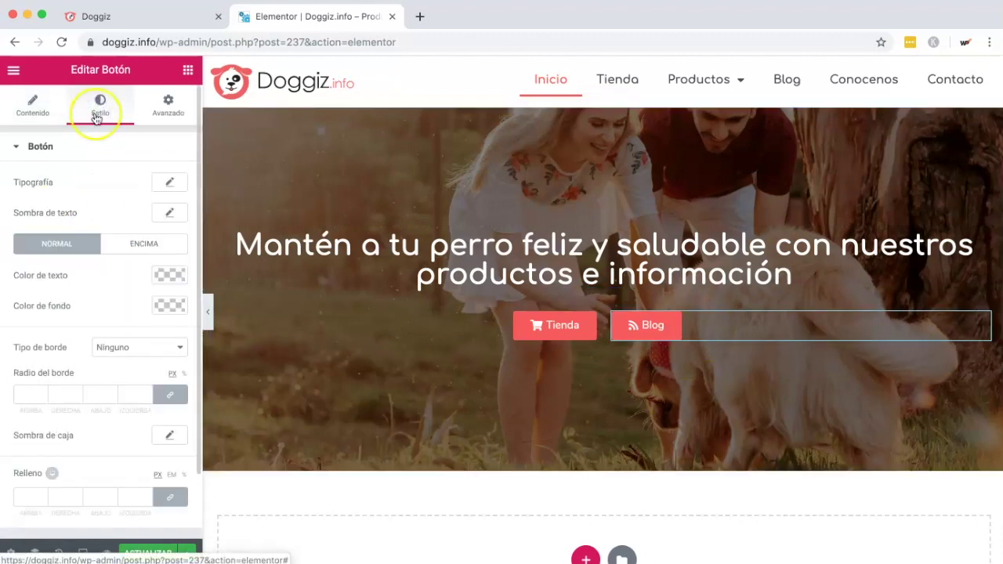
scroll(60, 311, down, 2)
scroll(63, 308, up, 2)
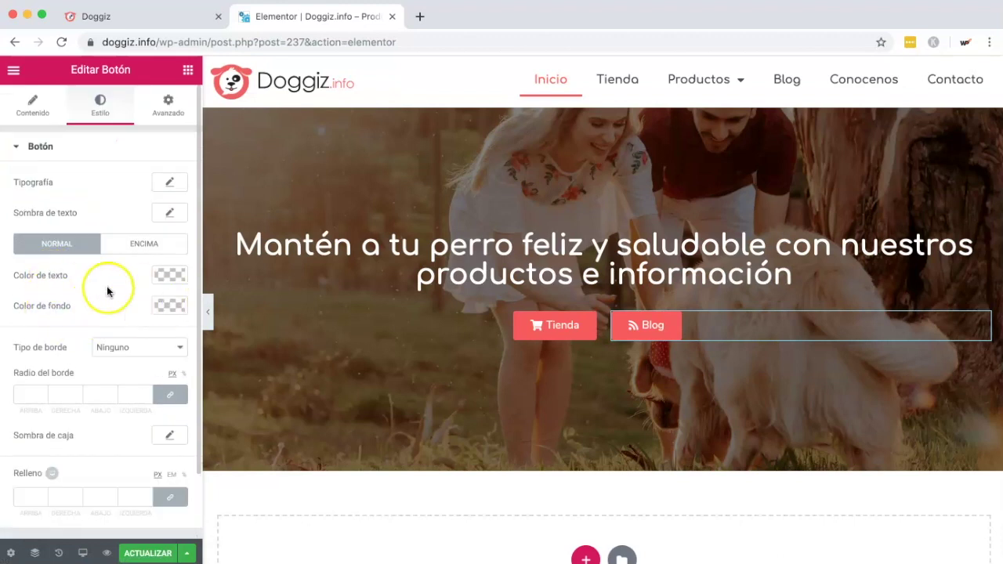
click(169, 305)
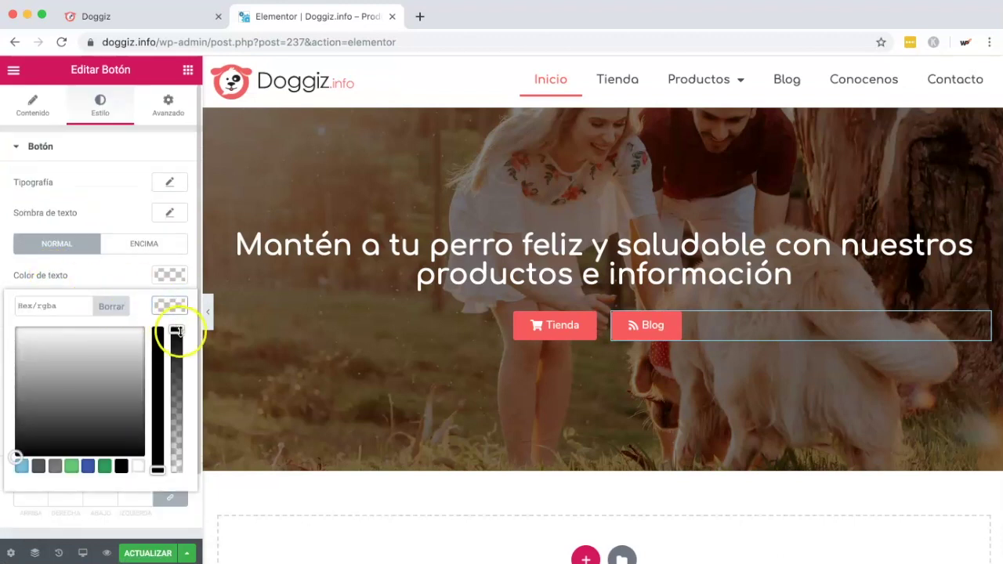
drag(170, 332, 163, 479)
click(166, 480)
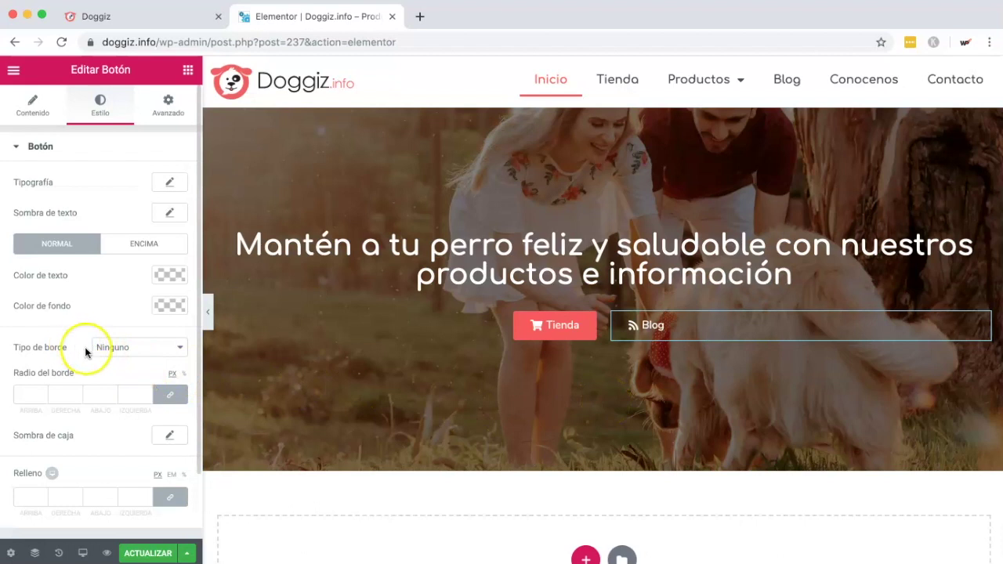
Step: Give the Blog button a Sólido border with a width of 1 on all sides
click(126, 348)
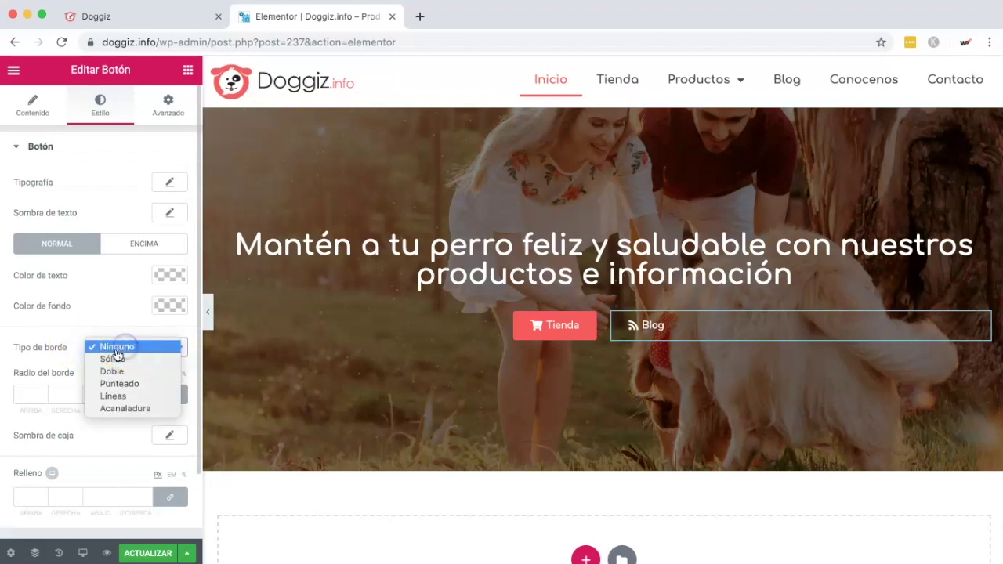
click(108, 359)
click(31, 399)
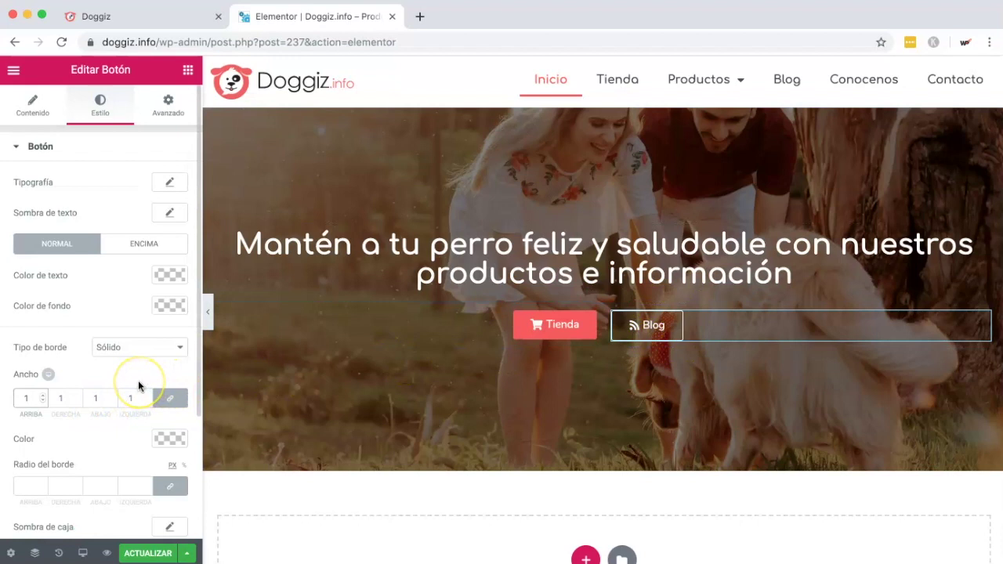
scroll(112, 403, down, 3)
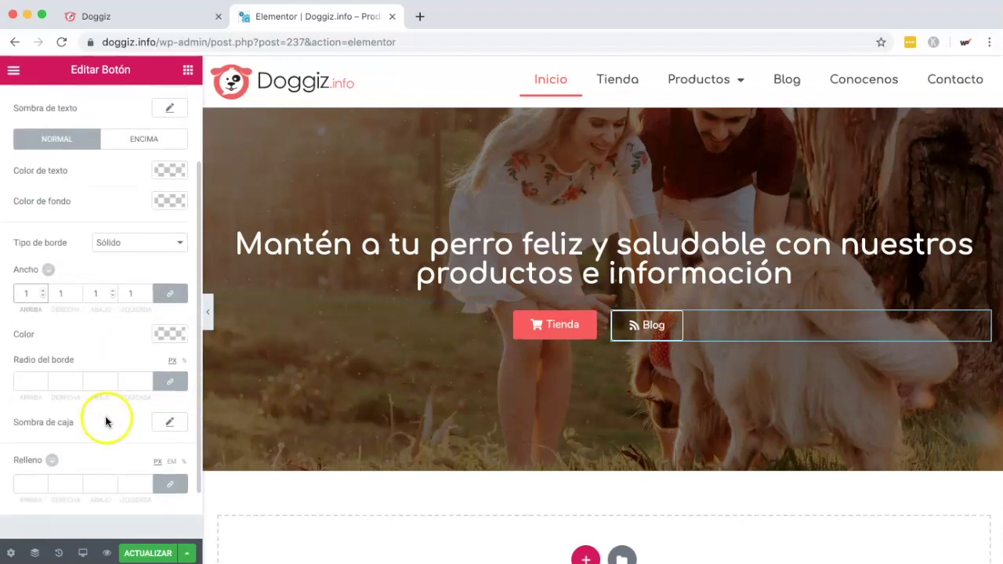
Step: Set the Blog button's border radius to 10 px on all corners
click(169, 330)
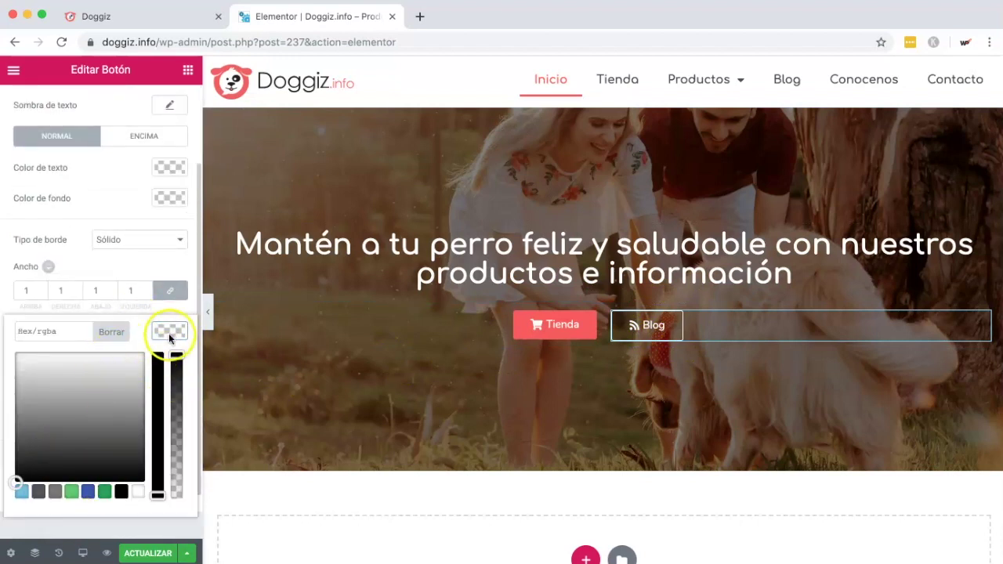
click(169, 333)
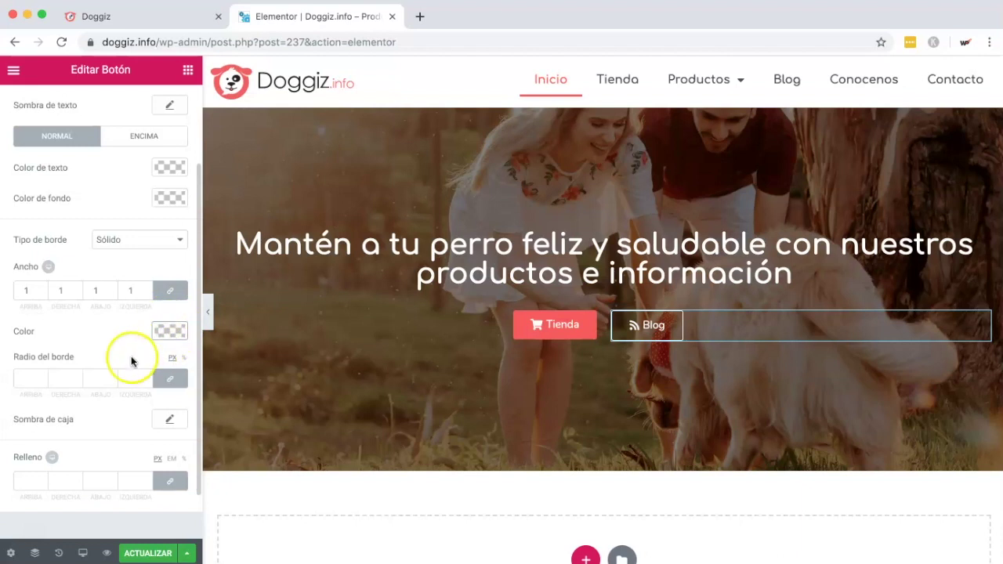
click(23, 380)
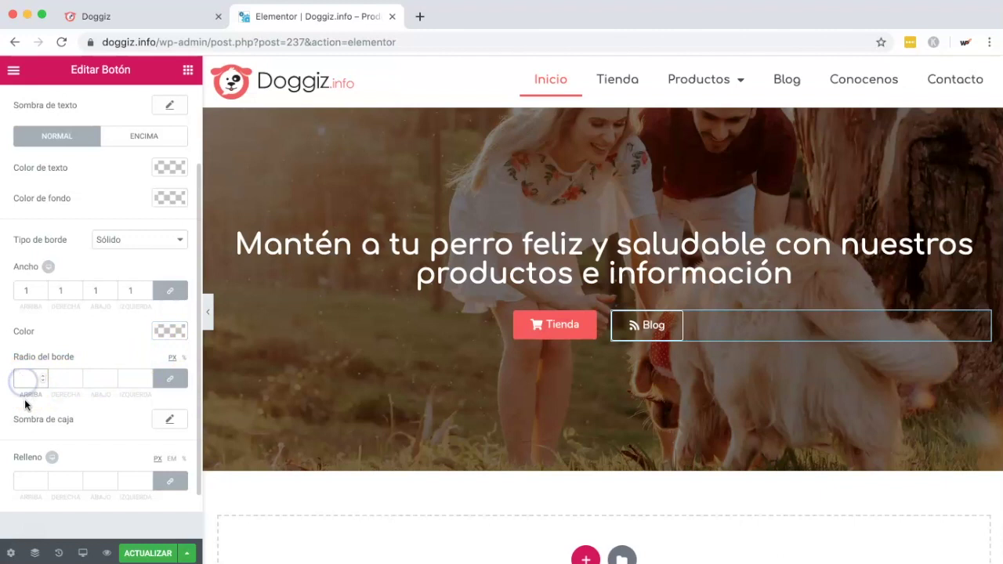
text(10)
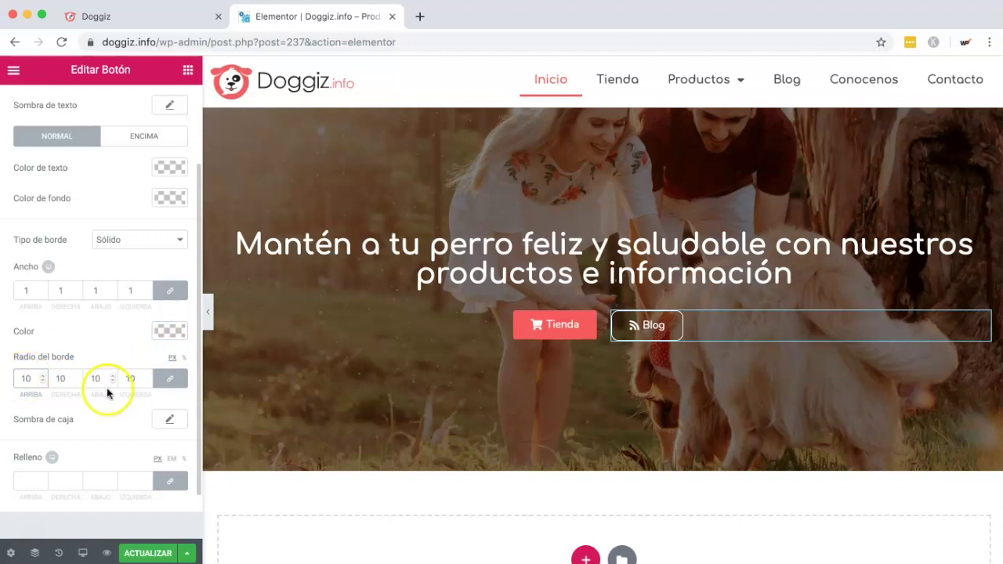
Step: Add a box shadow with the default settings to the Blog button
scroll(141, 401, down, 2)
click(167, 362)
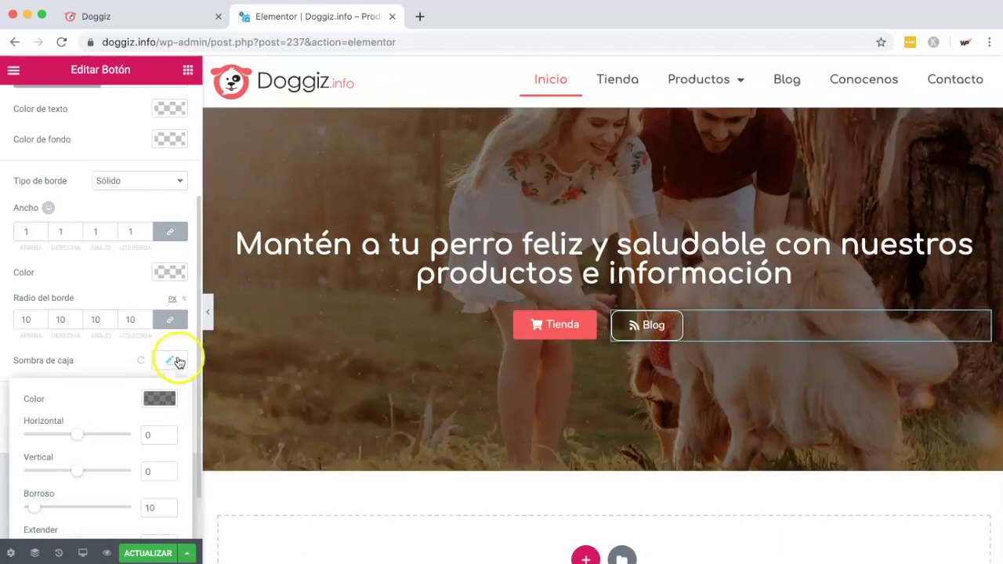
scroll(164, 368, down, 2)
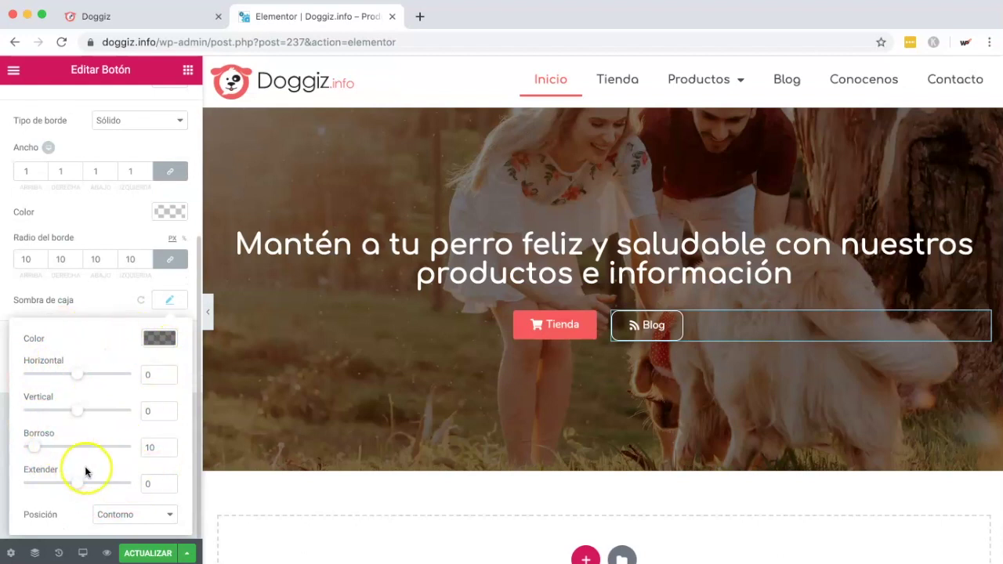
click(166, 302)
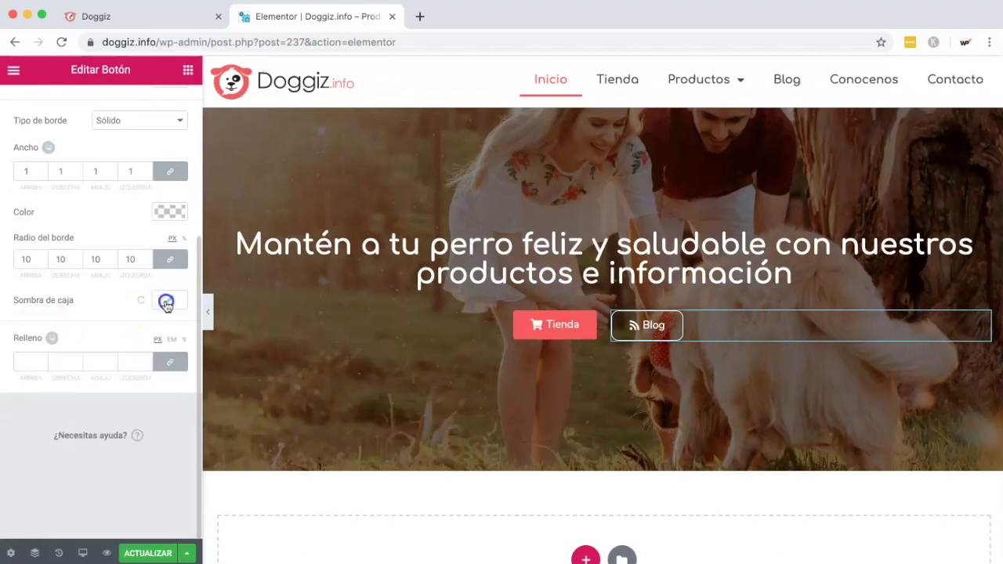
click(166, 303)
click(162, 310)
Step: Set the Blog button's hover background color to the same coral red as the Tienda button
scroll(163, 313, up, 6)
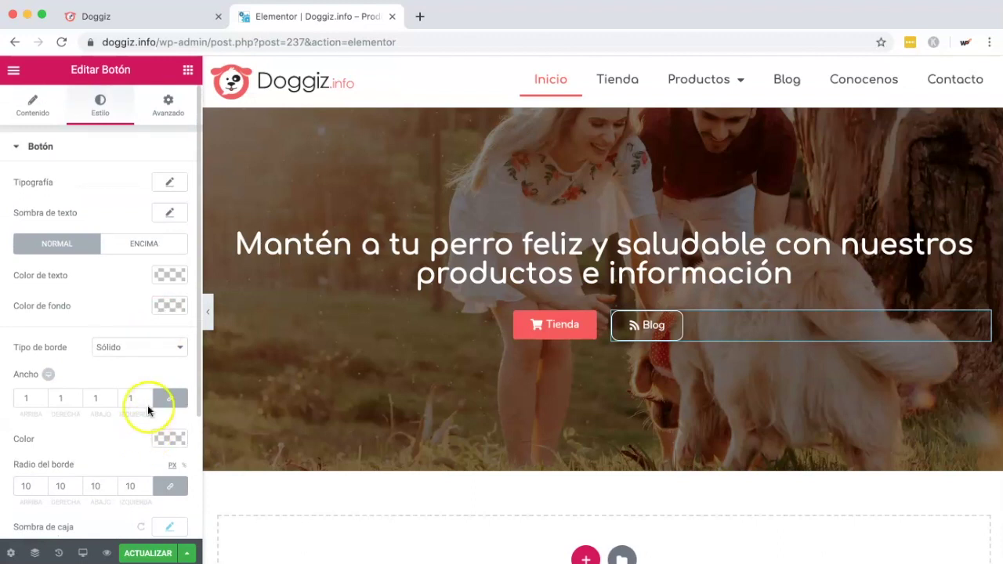
click(148, 249)
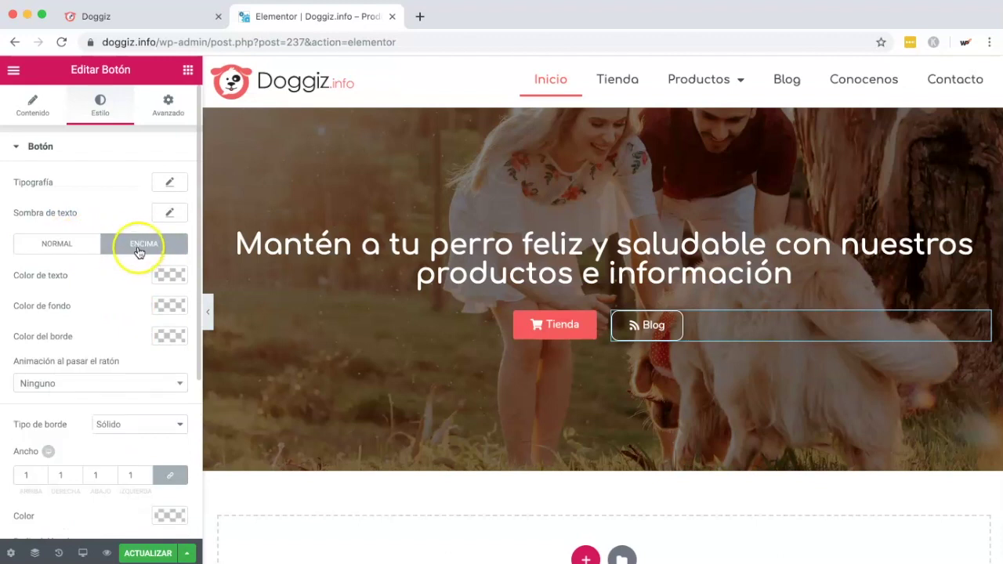
click(166, 307)
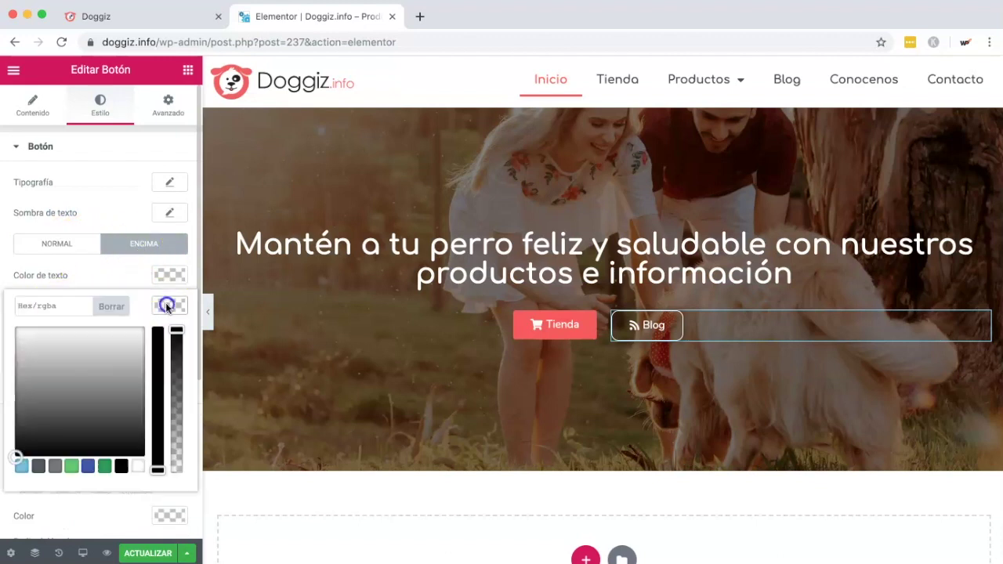
click(45, 305)
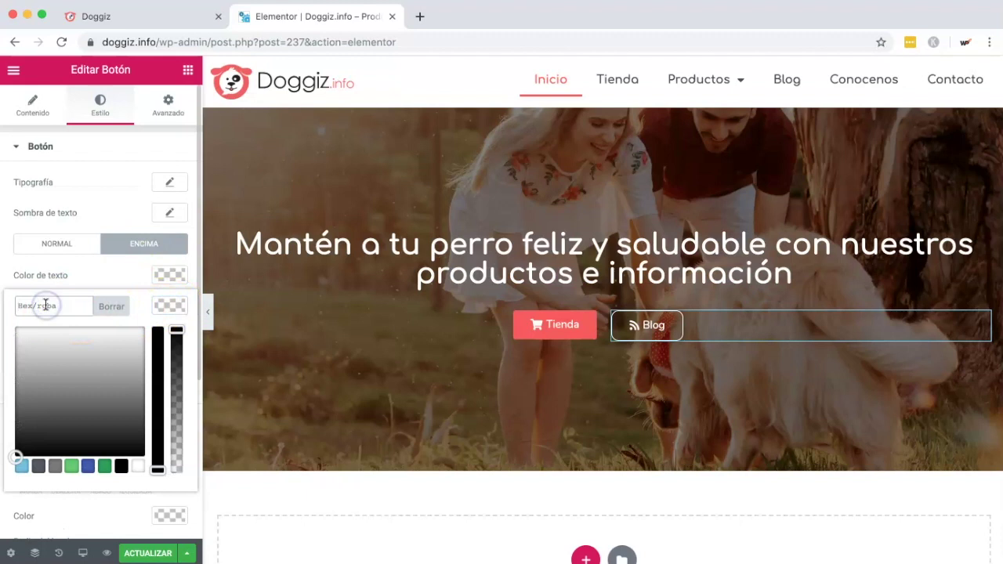
text(#f)
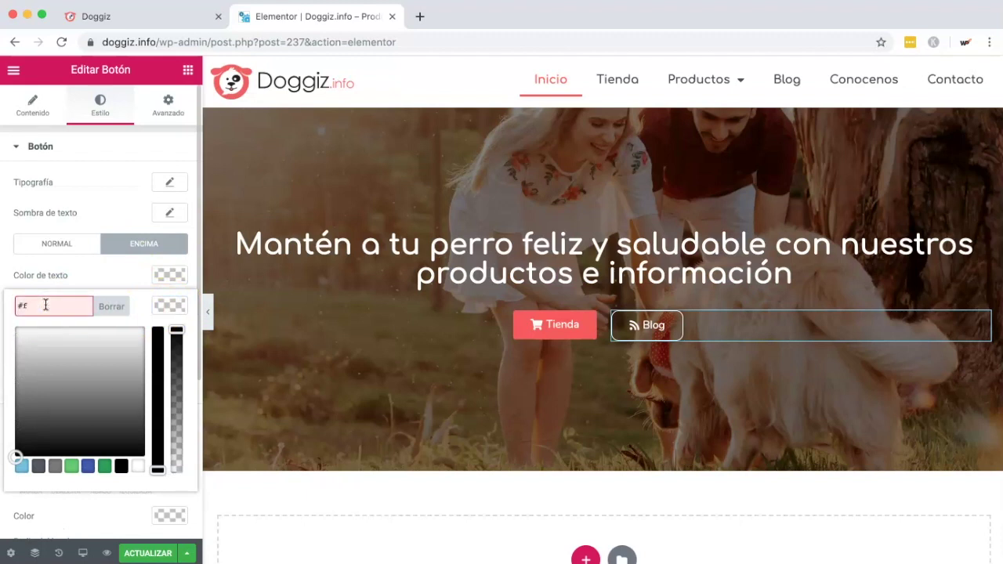
text(fff90)
key(ctrl+a)
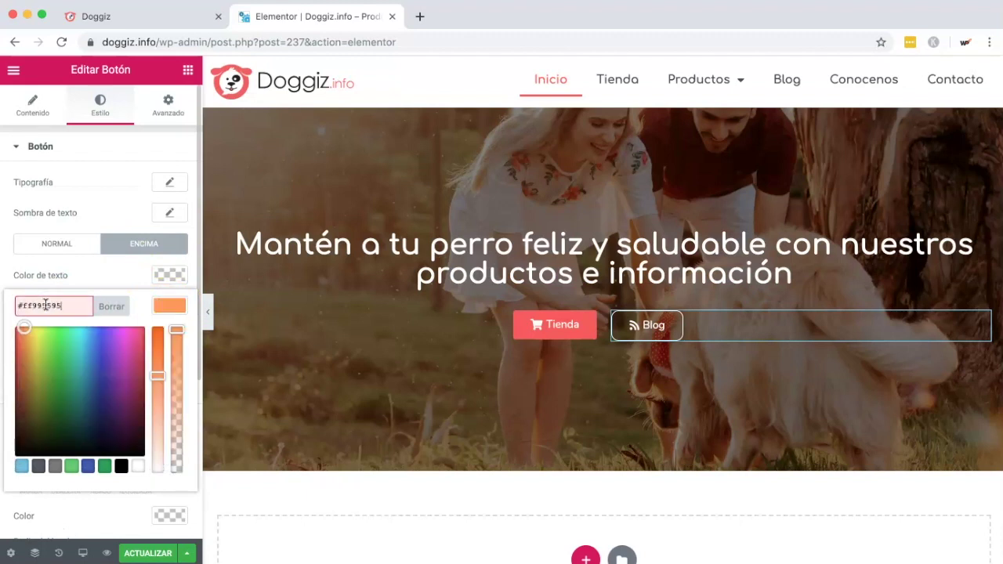
text(#ffff99)
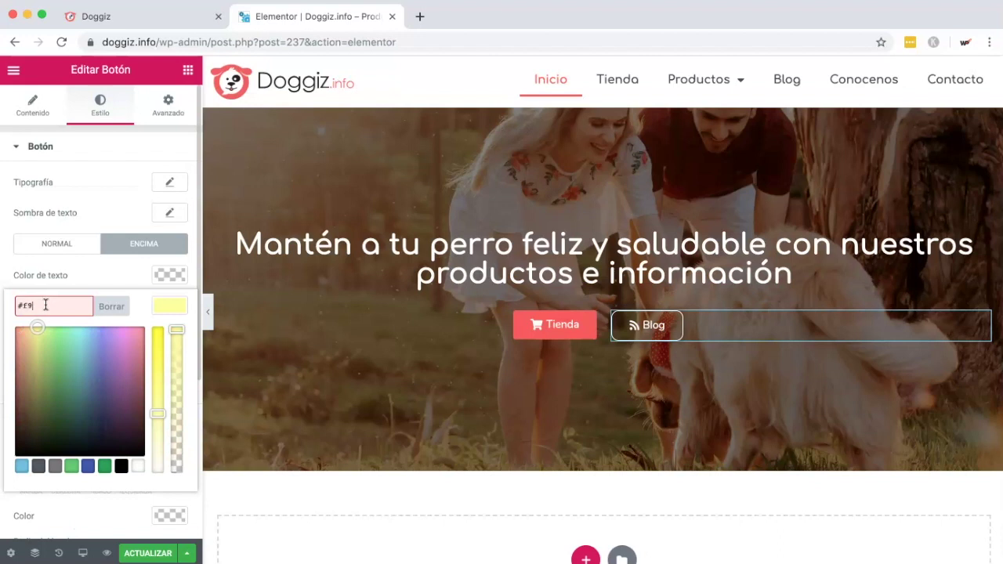
text(9)
click(169, 306)
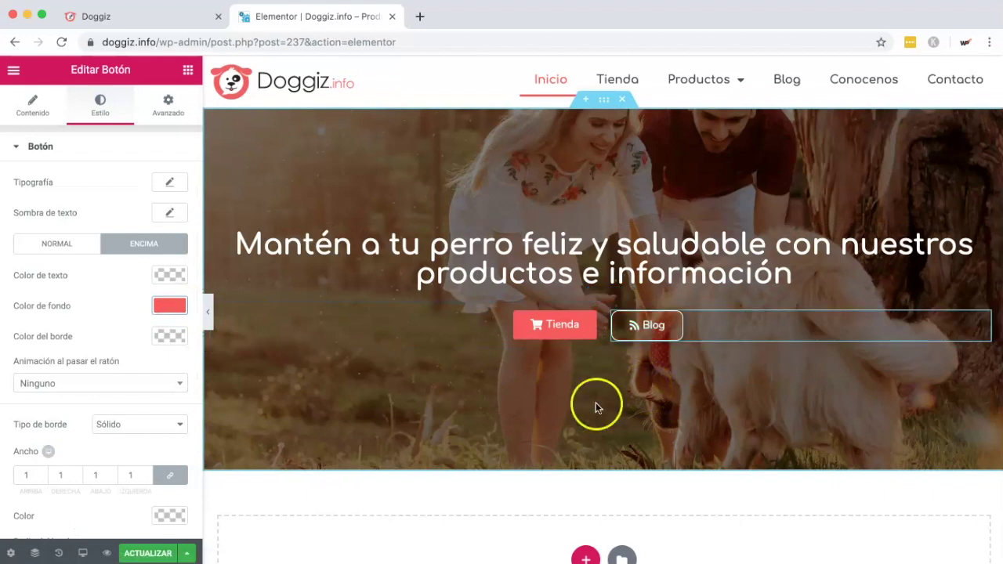
click(167, 275)
click(166, 275)
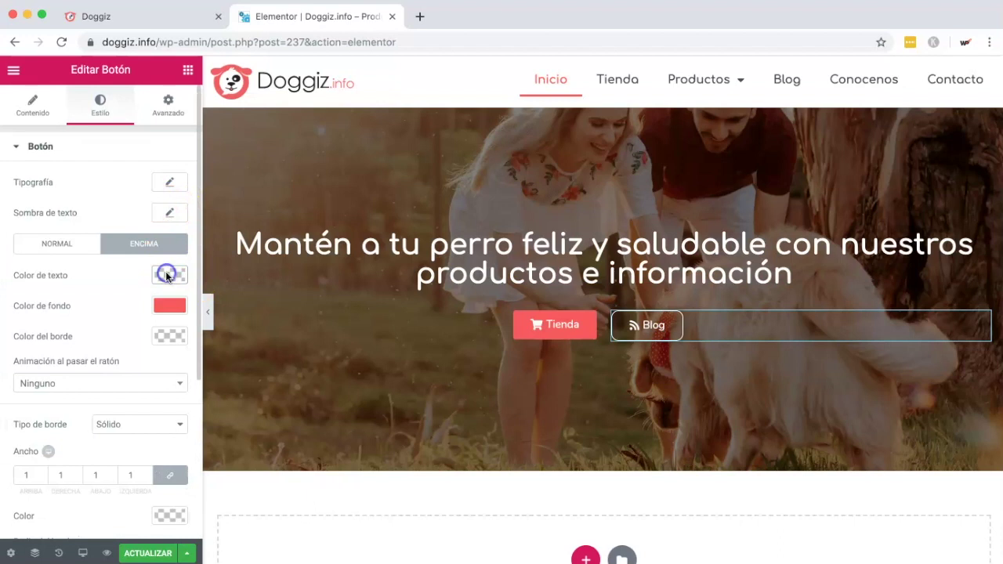
click(50, 246)
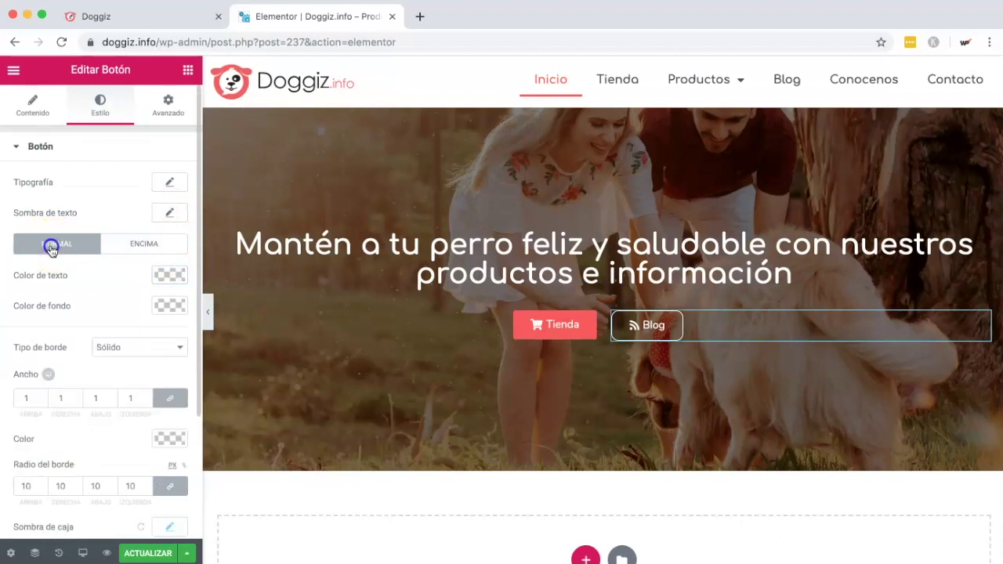
click(130, 316)
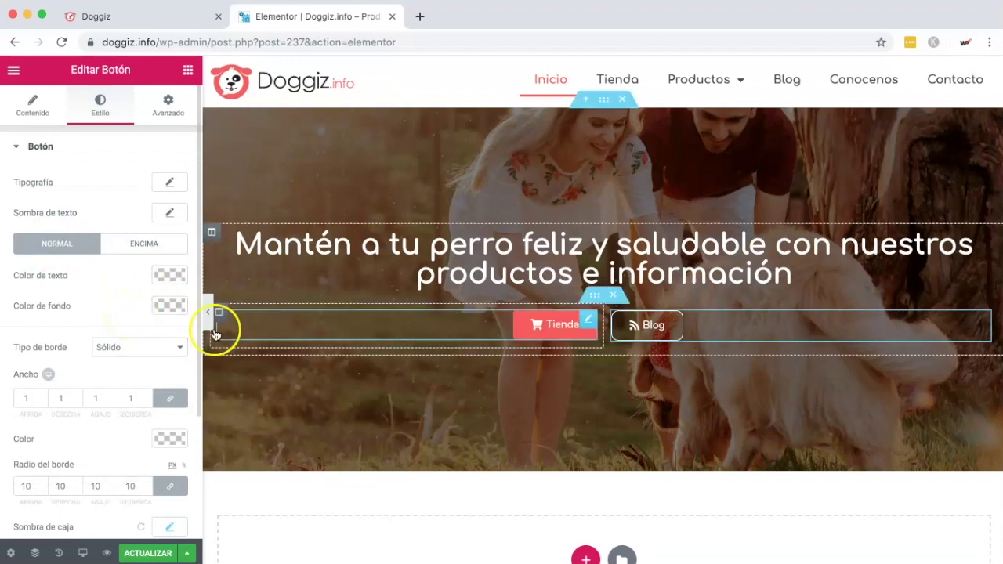
Step: Give the Tienda button a Sólido border with a width of 1 on all sides
click(530, 323)
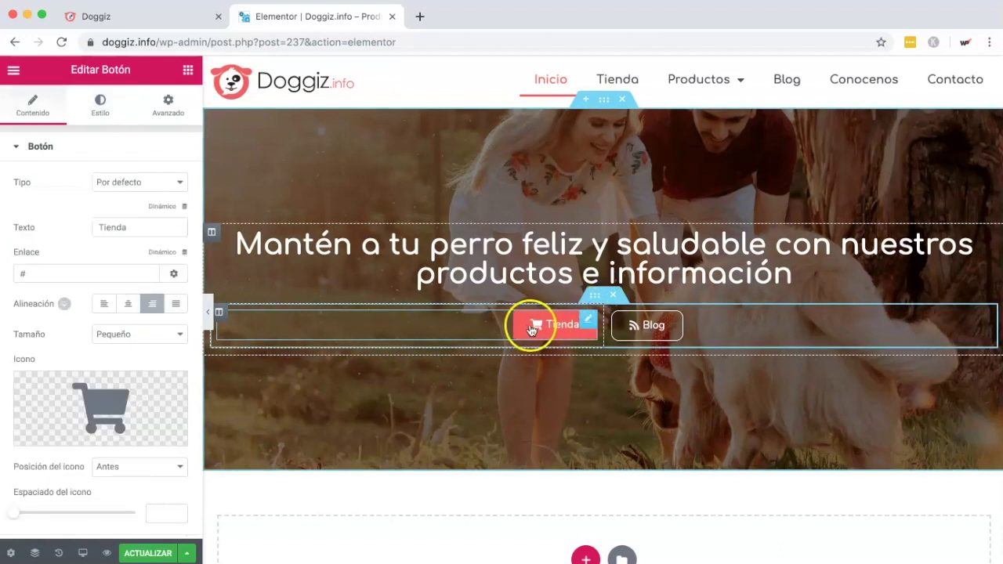
click(97, 108)
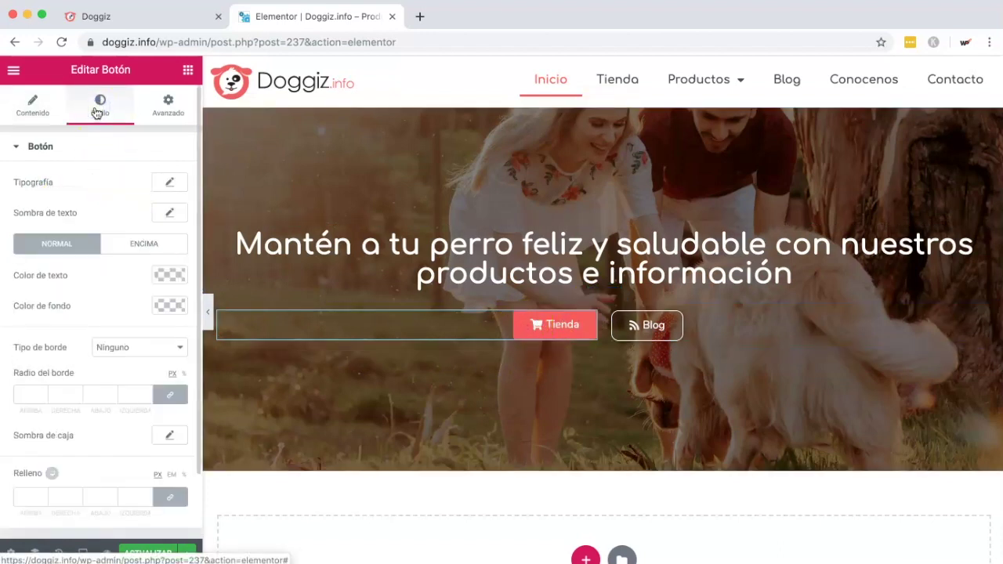
click(123, 348)
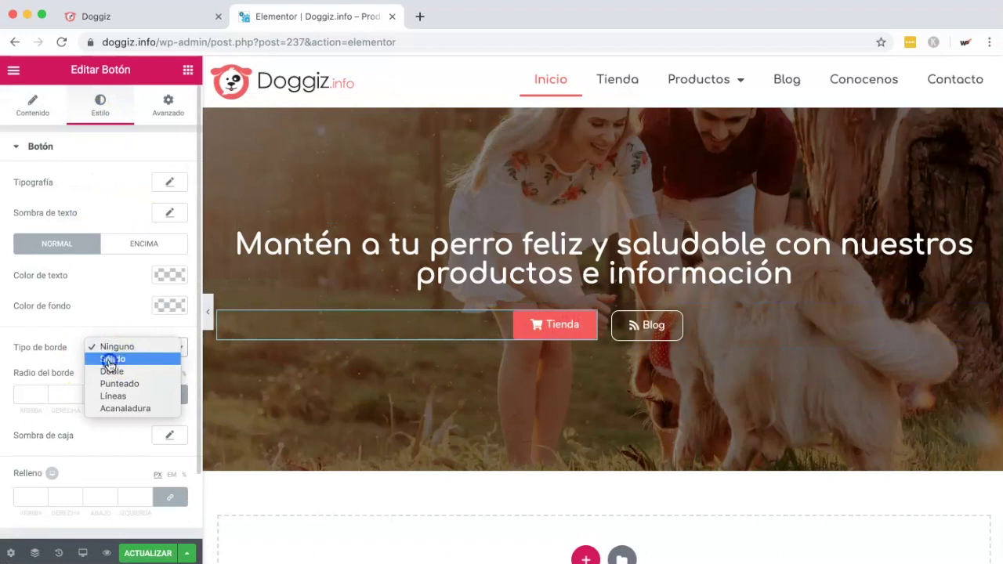
click(105, 359)
click(20, 396)
text(1)
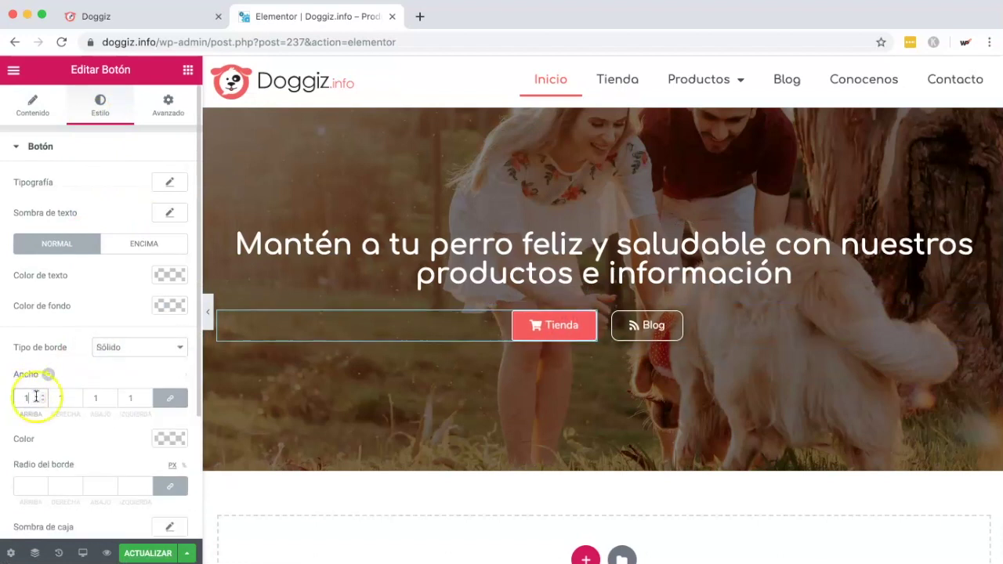
Step: Set the Tienda button's border radius to 10 px on all corners and add the default box shadow
scroll(34, 397, down, 3)
click(22, 352)
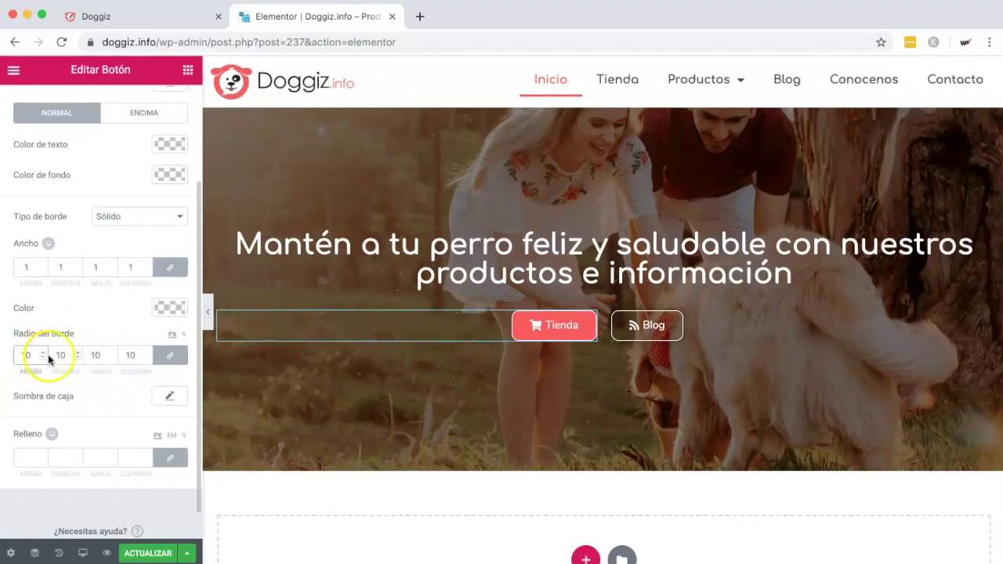
click(168, 395)
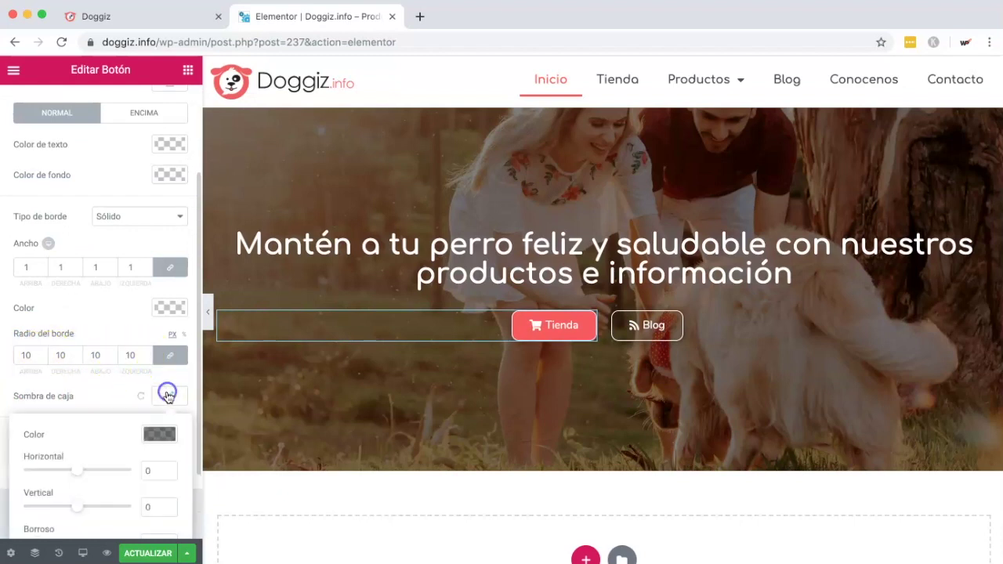
click(168, 396)
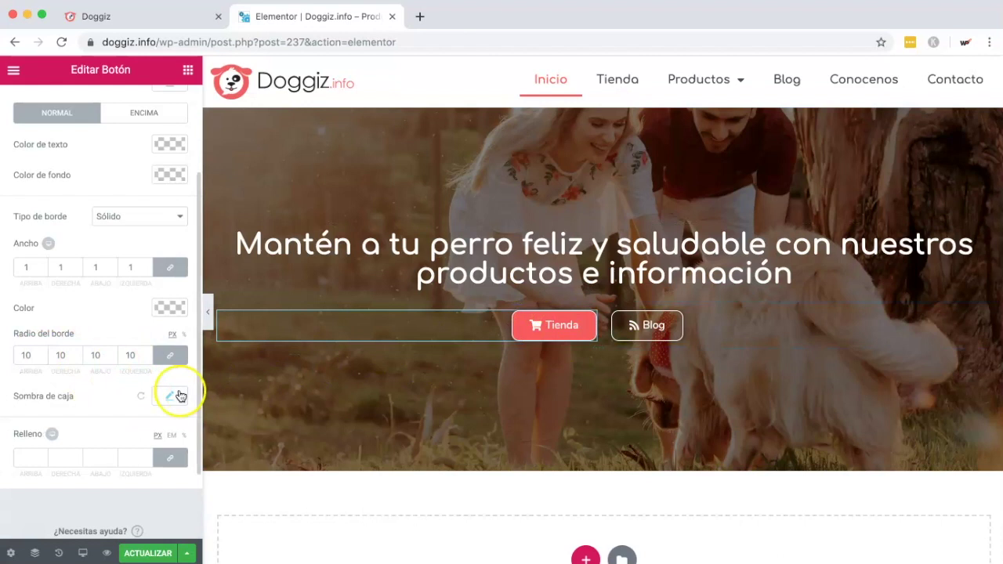
Step: Make the Tienda button's hover background color fully transparent
scroll(141, 353, up, 3)
click(141, 237)
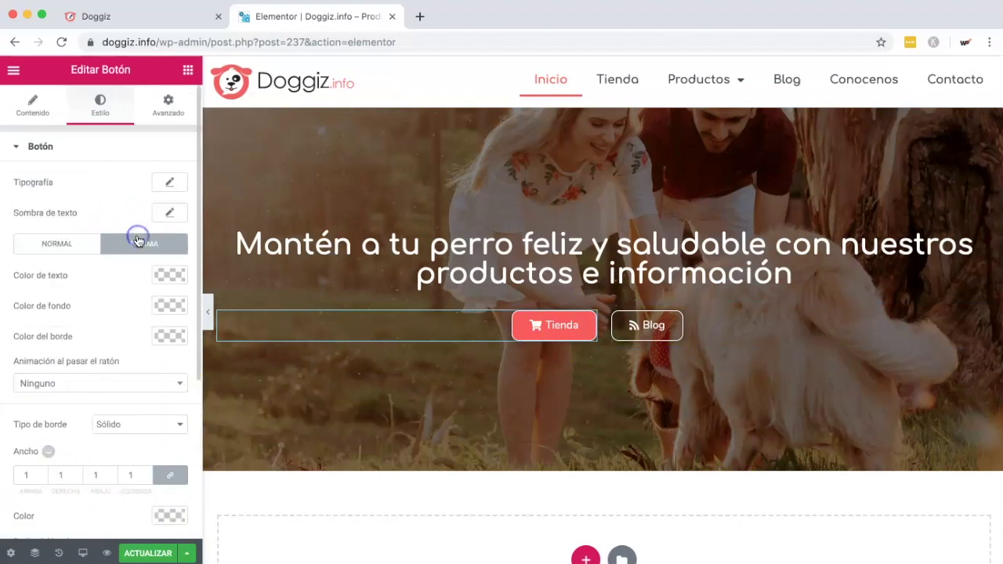
click(165, 304)
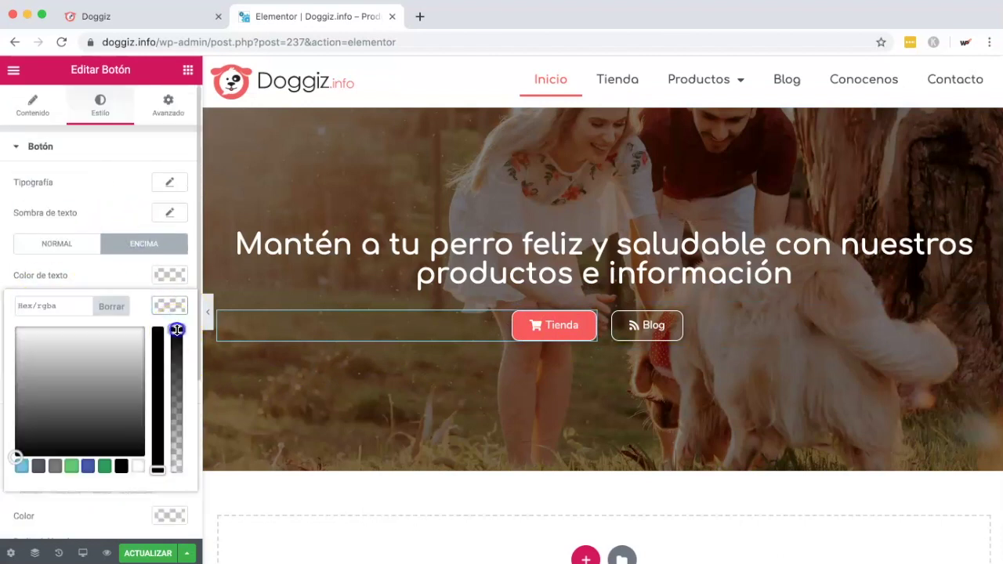
drag(175, 368, 174, 468)
click(235, 385)
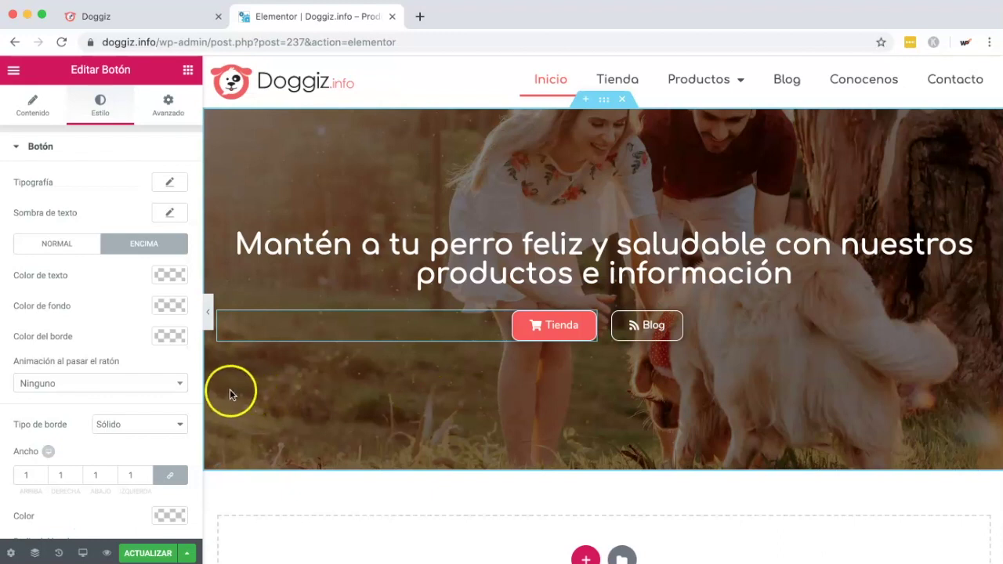
Step: Switch the preview to Tableta and set the hero section's background image position to Personalizado for that device
click(83, 554)
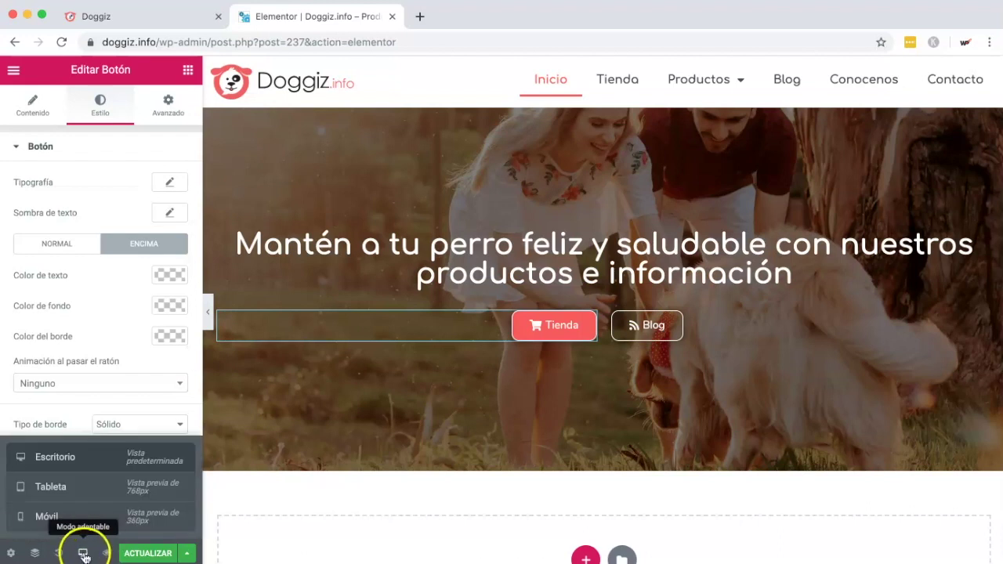
click(63, 490)
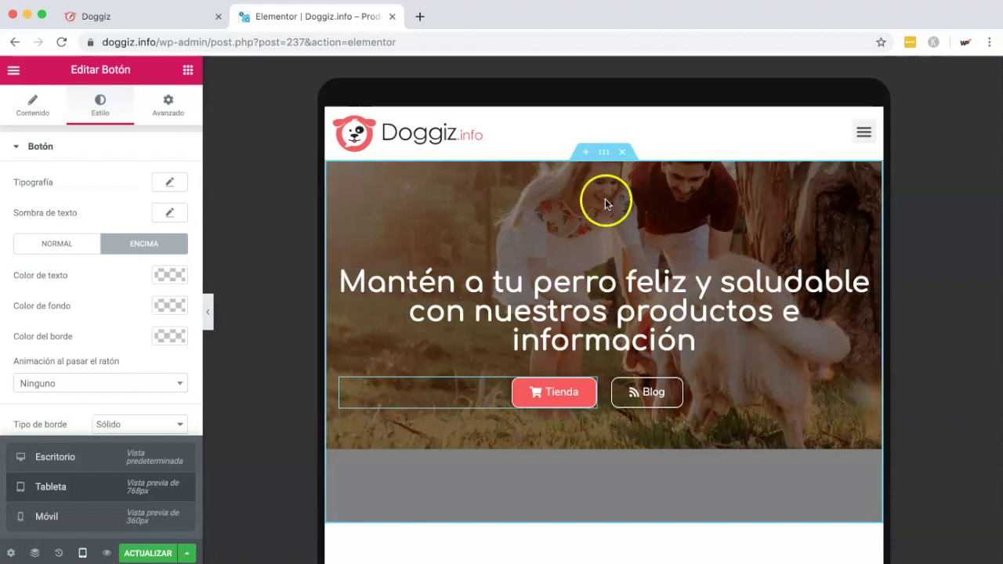
click(604, 154)
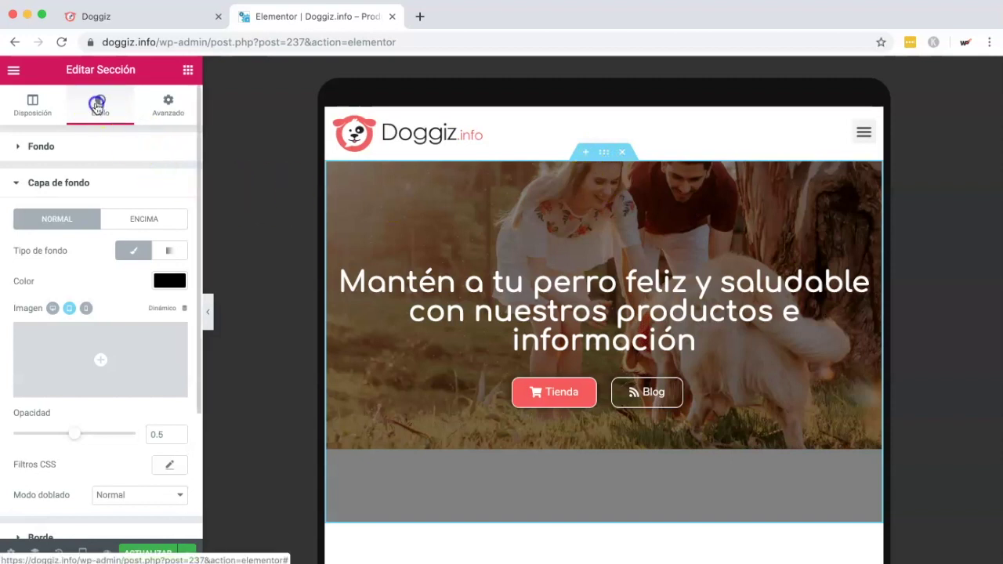
click(25, 182)
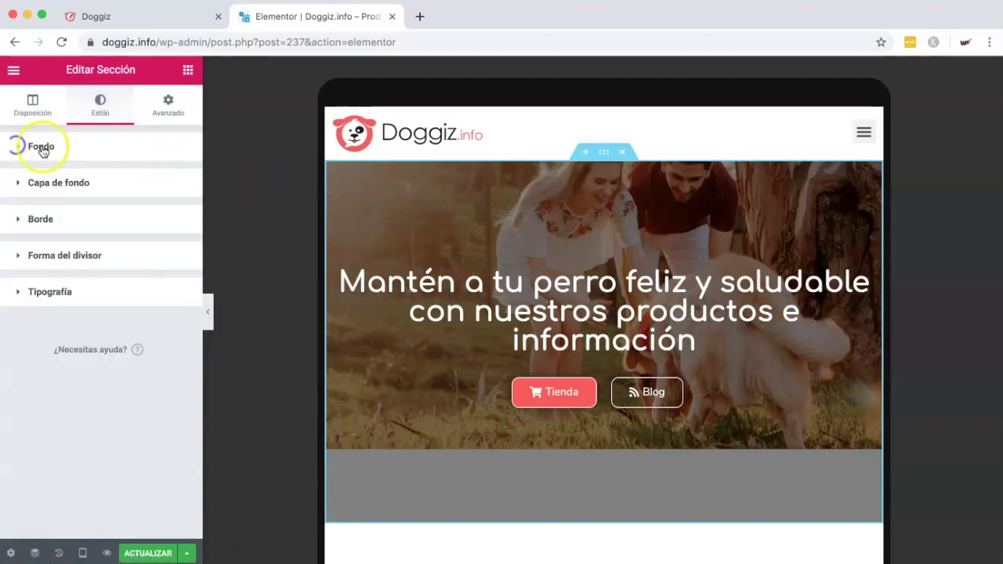
click(29, 146)
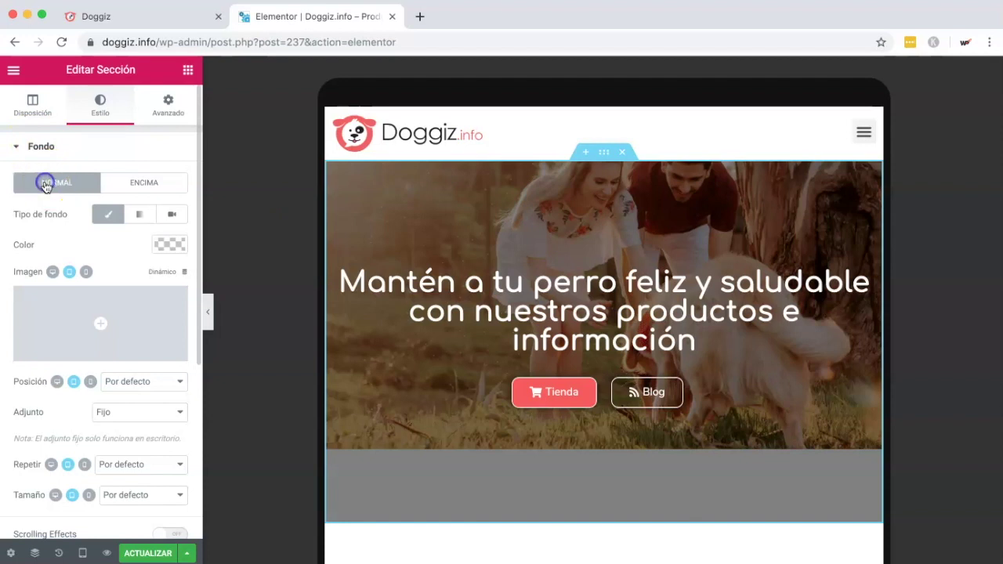
click(104, 218)
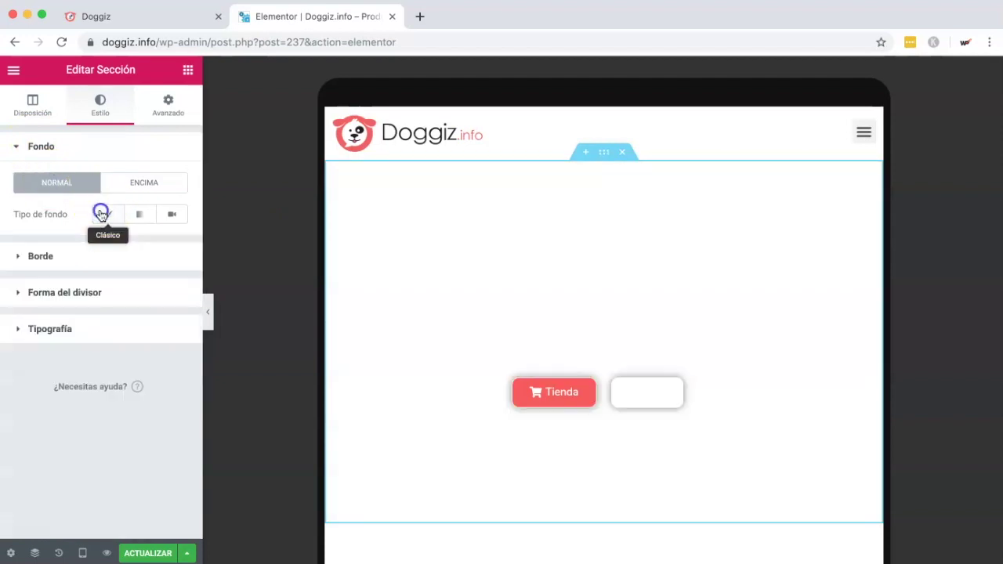
click(101, 214)
scroll(103, 261, down, 4)
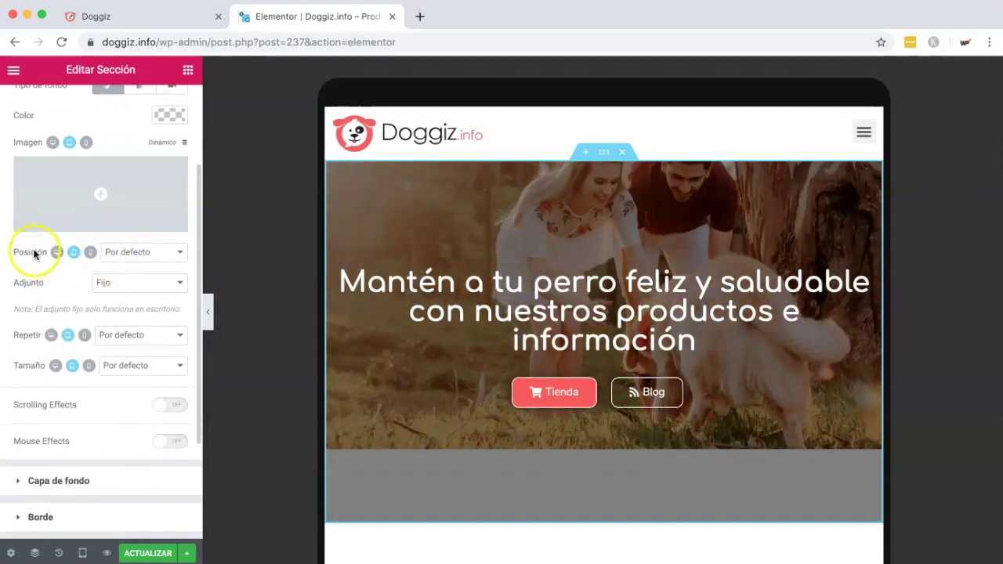
click(158, 251)
click(138, 375)
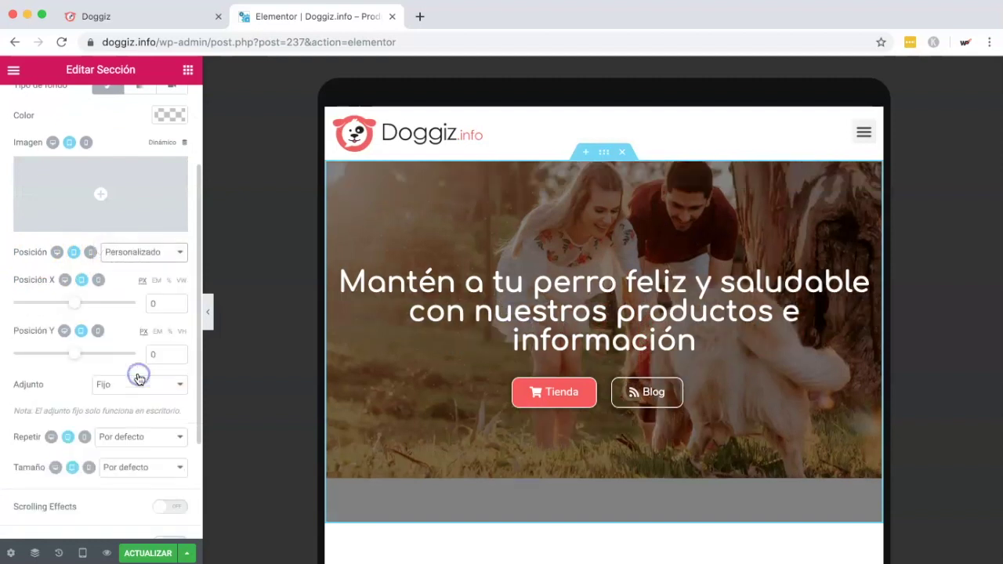
Step: Set the hero background's tablet position to 0 px on X and 0 px on Y
drag(154, 306, 141, 304)
drag(157, 353, 139, 353)
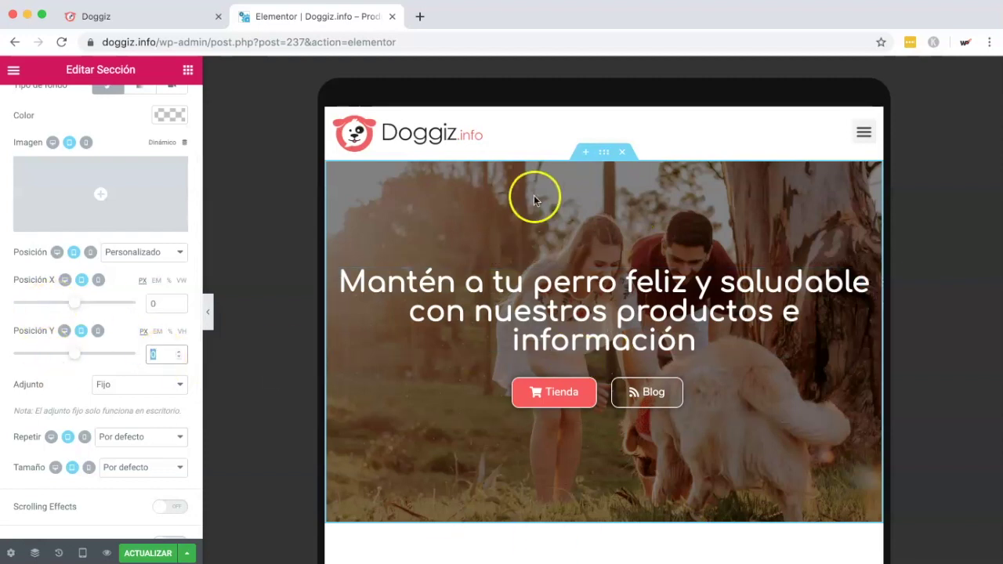
mouse_move(75, 354)
mouse_down()
mouse_move(50, 353)
mouse_move(74, 353)
mouse_up()
drag(144, 358, 165, 354)
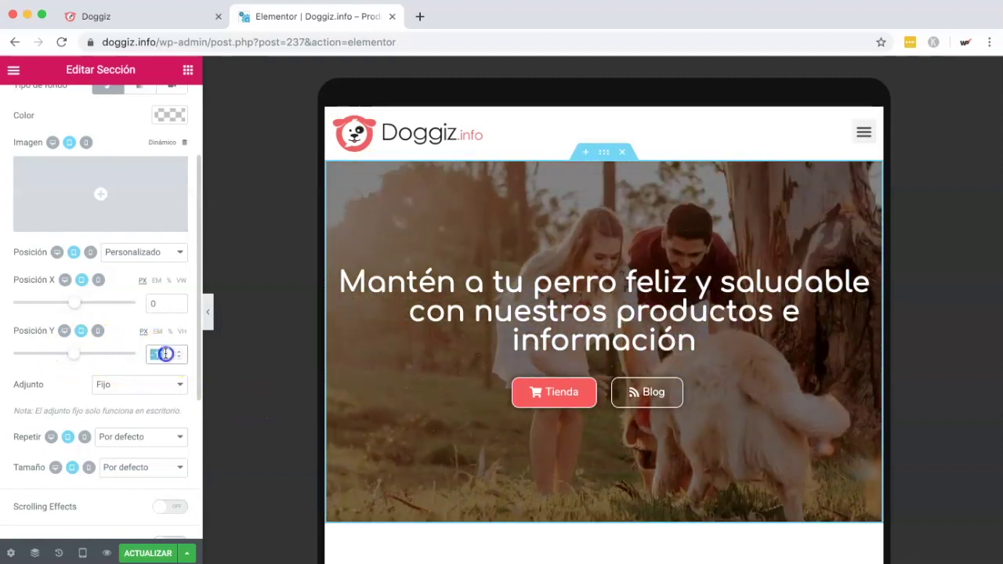
text(0)
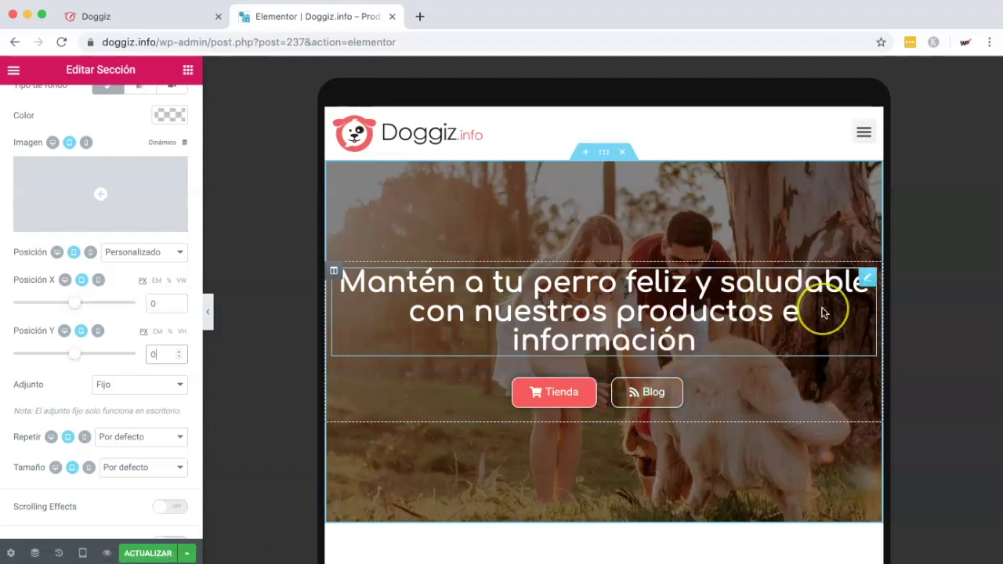
Step: Set the hero heading's tablet font size to 34 px
click(867, 278)
click(592, 282)
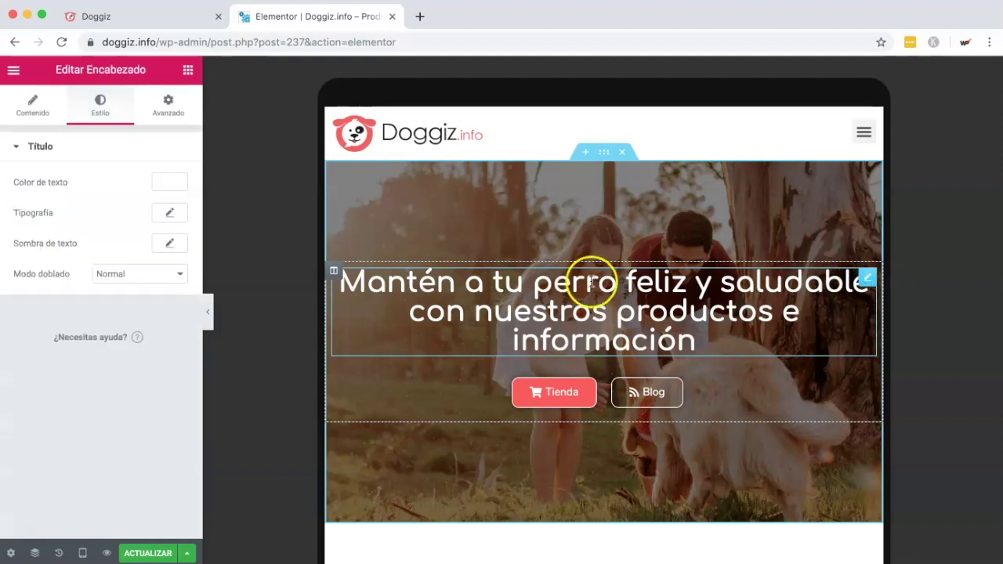
click(101, 119)
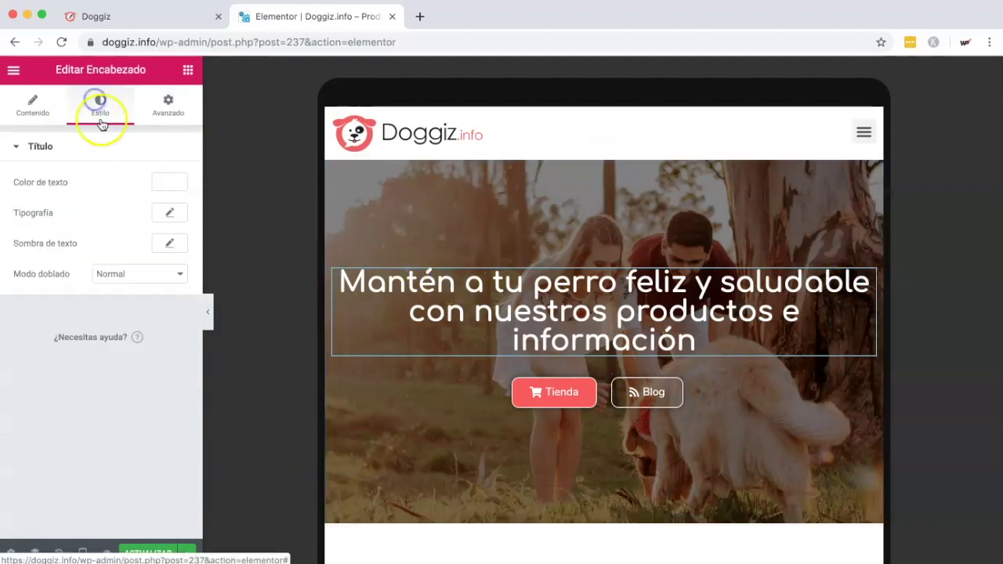
click(168, 215)
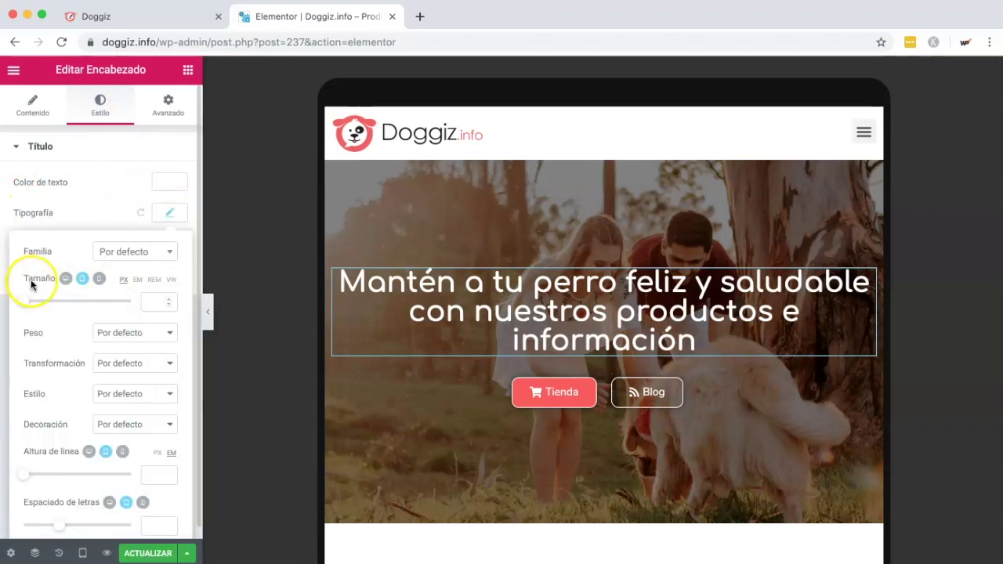
mouse_move(24, 304)
mouse_down()
mouse_move(64, 305)
mouse_move(44, 304)
mouse_up()
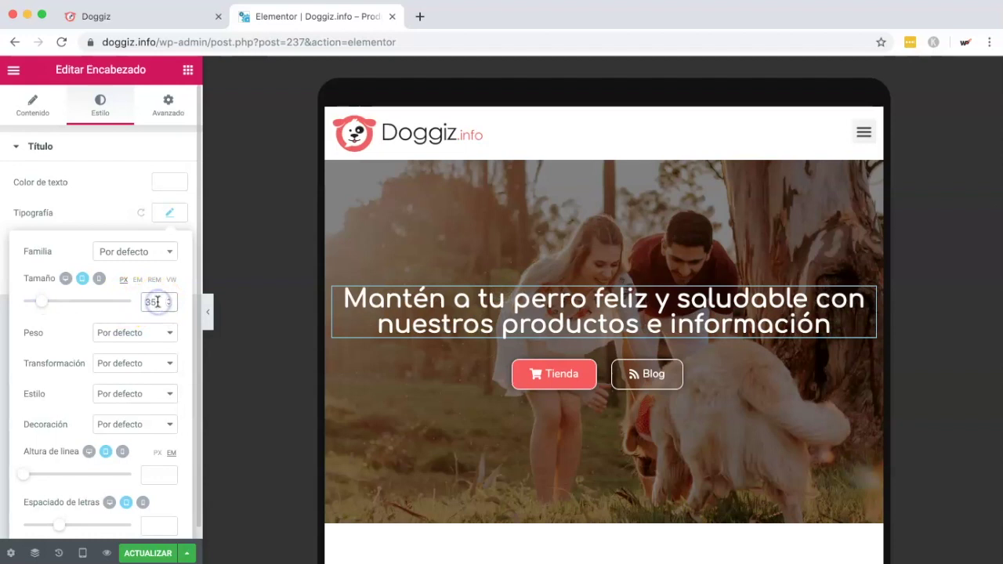
key(Down)
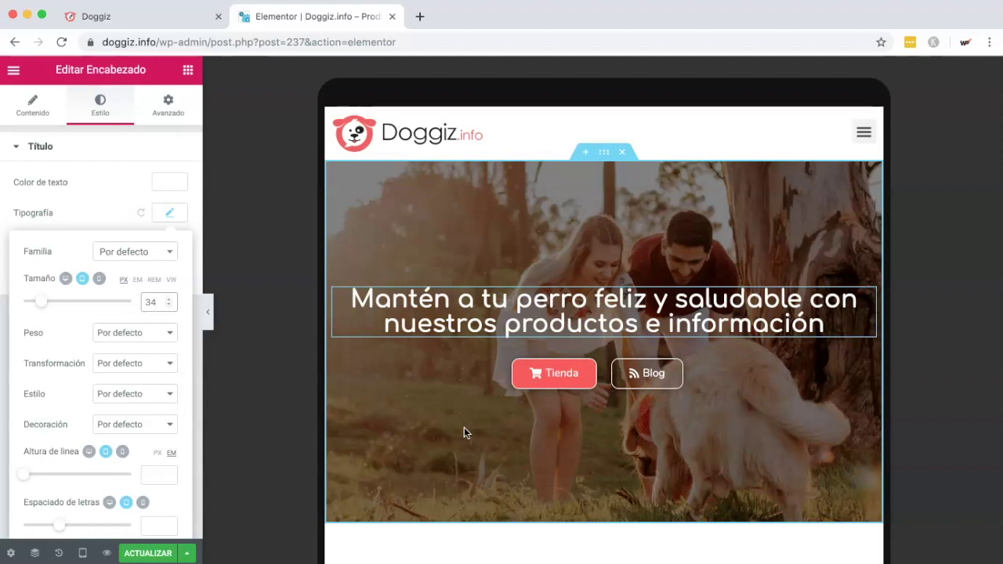
Step: Compare the heading across desktop, tablet and mobile, and set its mobile font size to 24 px
click(81, 555)
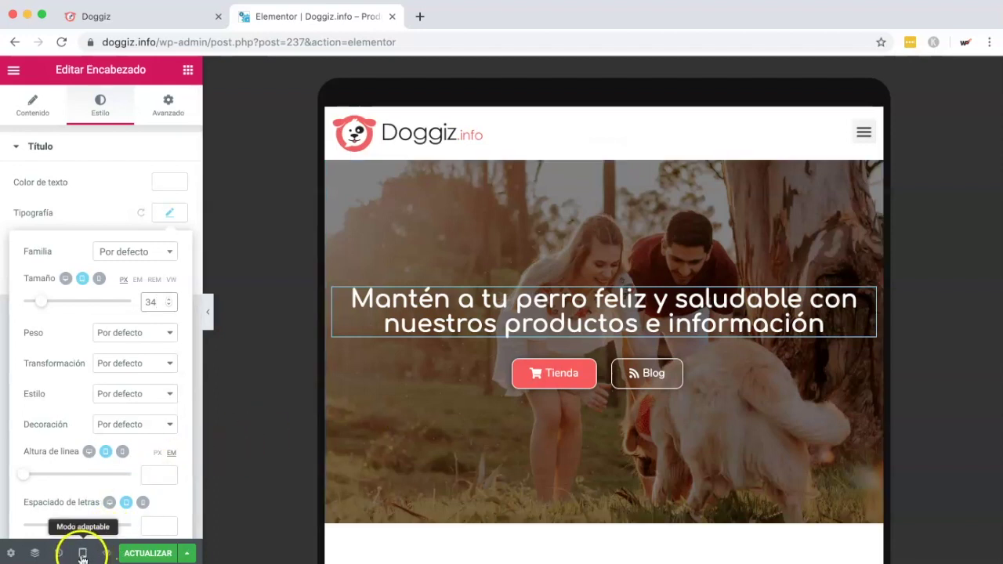
click(67, 283)
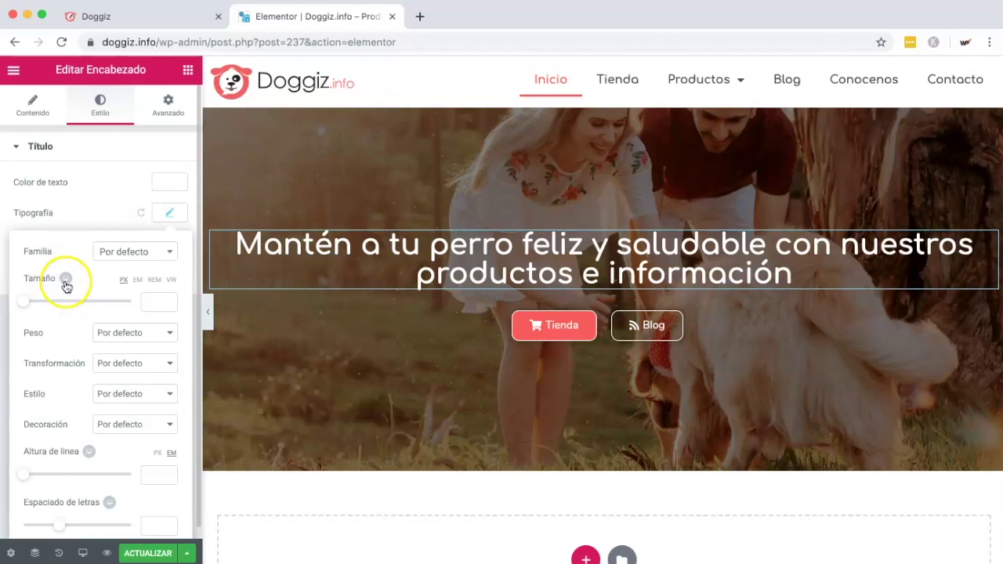
click(82, 280)
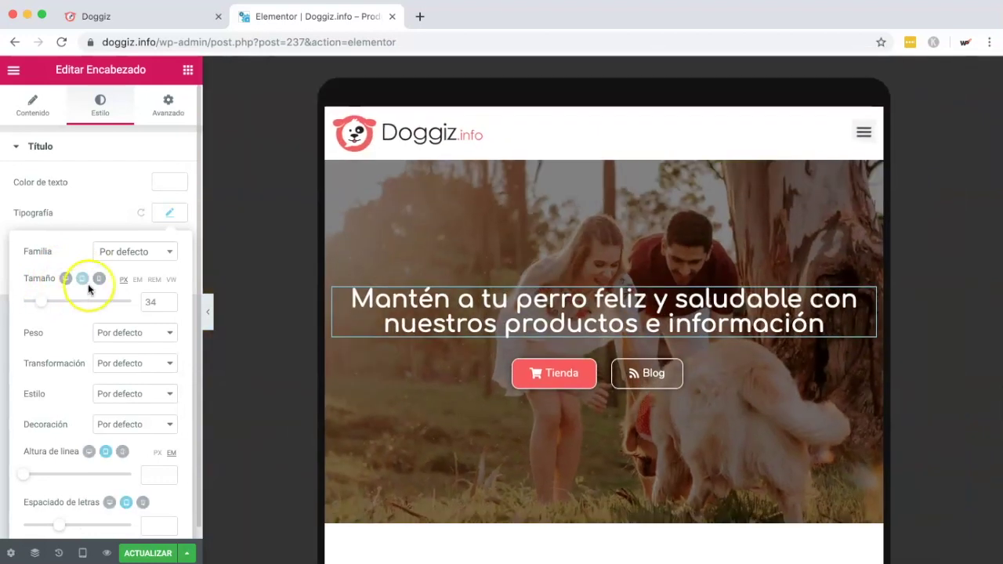
click(98, 279)
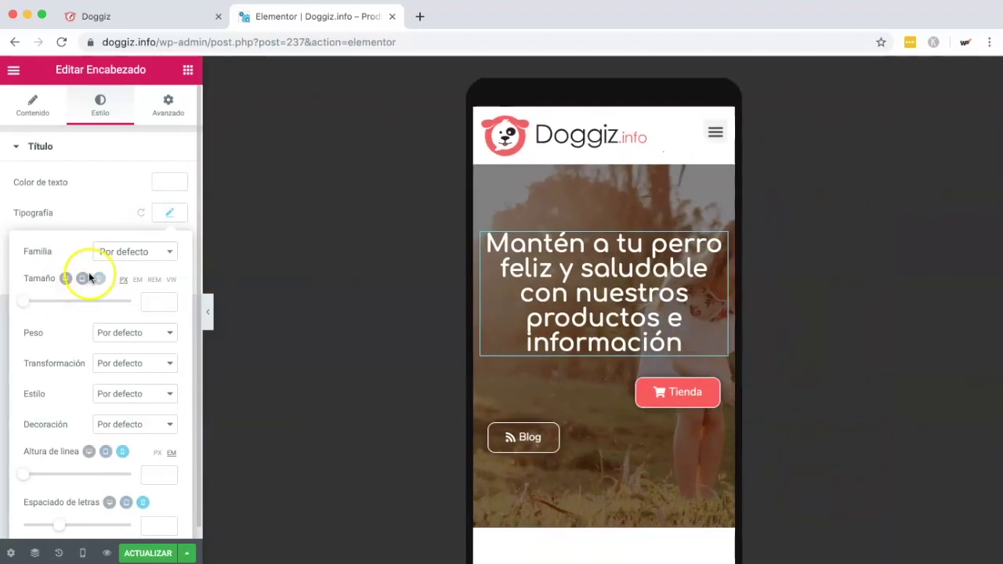
click(82, 278)
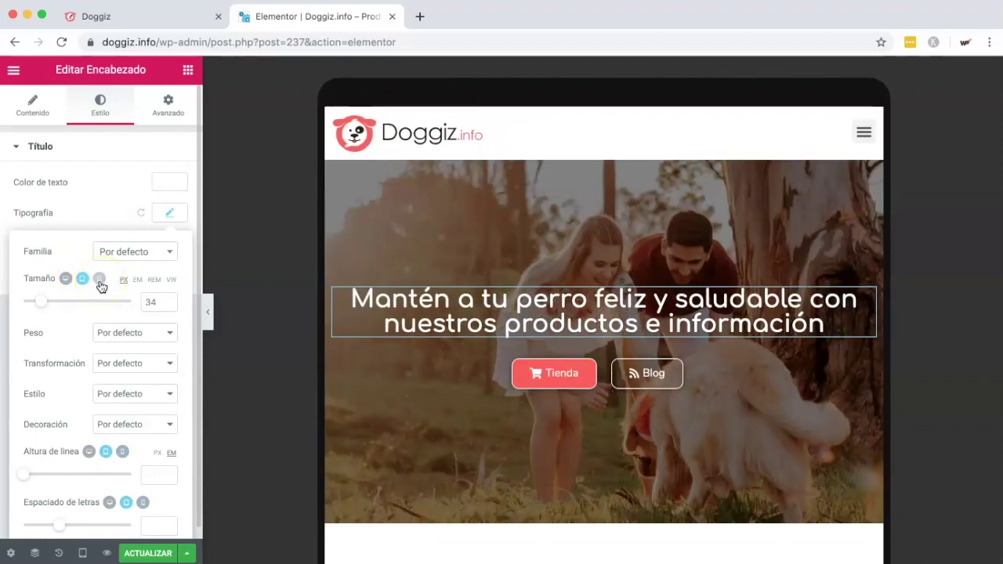
click(99, 281)
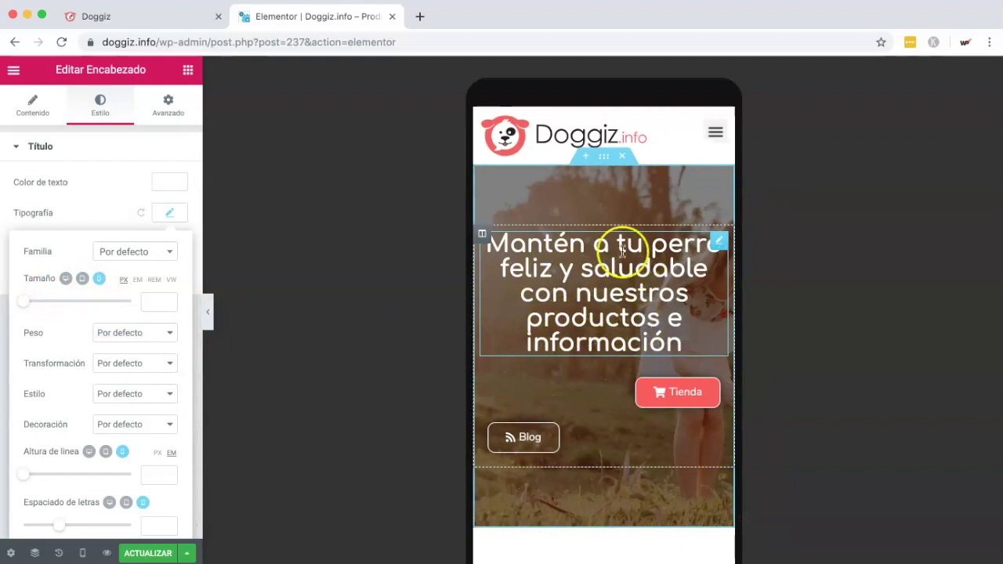
drag(24, 301, 35, 305)
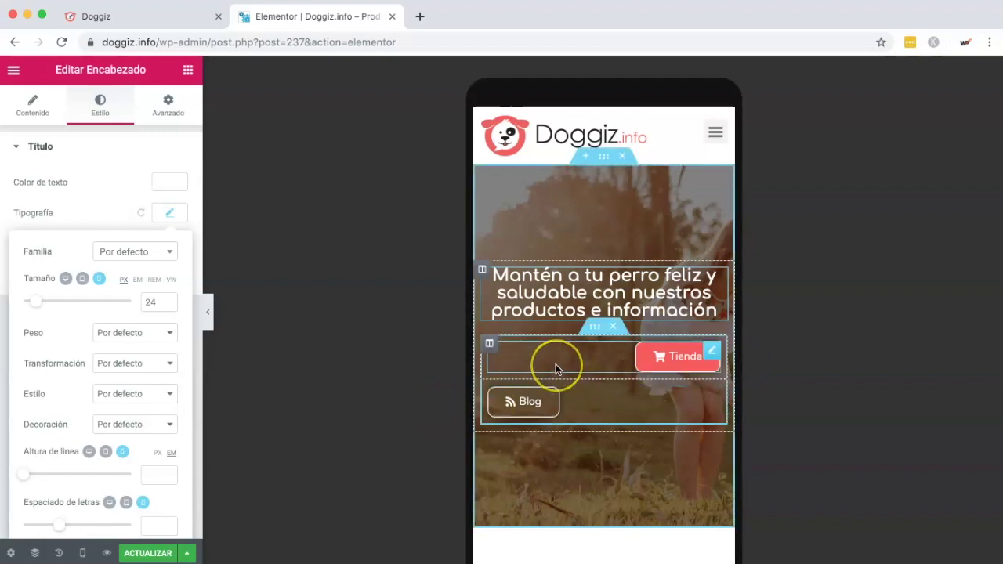
Step: Reduce the mobile width of the column holding the Tienda button to half the row
click(489, 344)
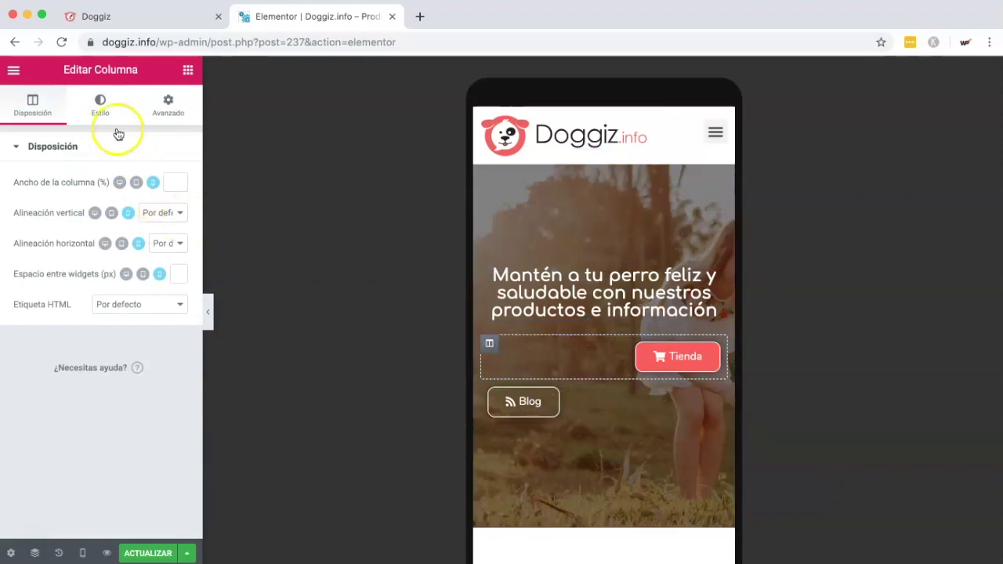
click(30, 102)
mouse_move(18, 191)
mouse_down()
mouse_move(29, 180)
mouse_move(17, 180)
mouse_up()
click(10, 183)
click(164, 177)
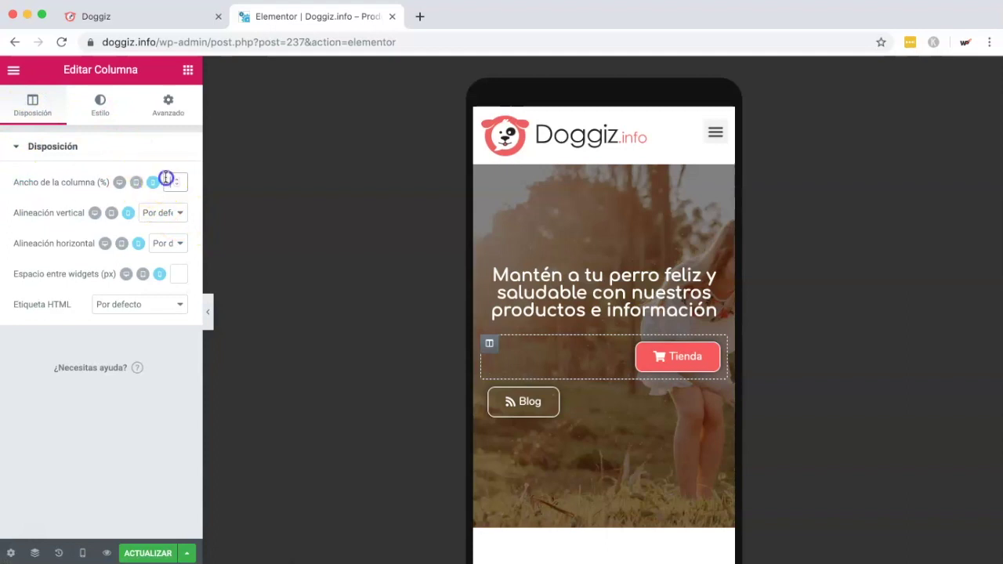
text(1)
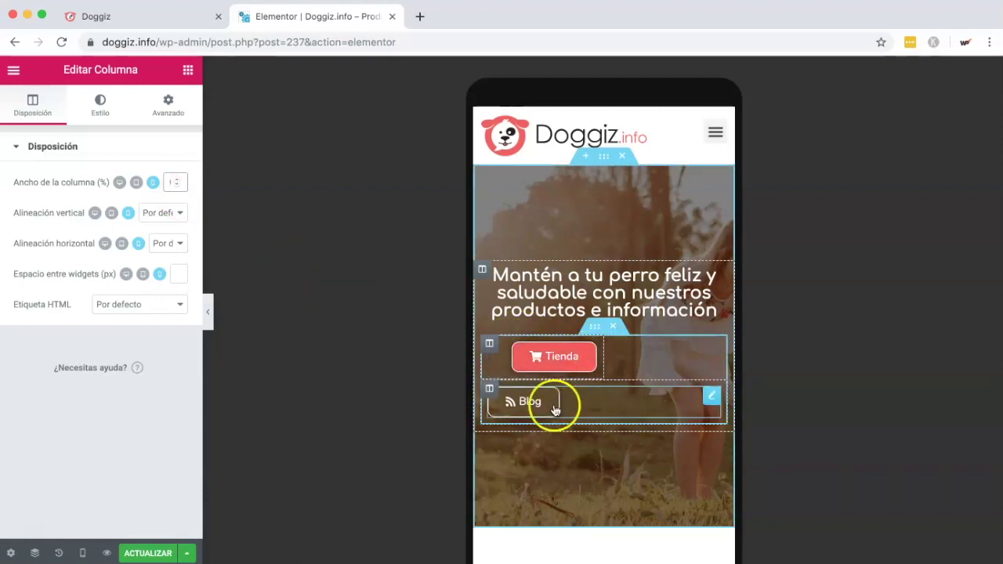
Step: Set the mobile width of the column holding the Blog button to 50%
click(489, 388)
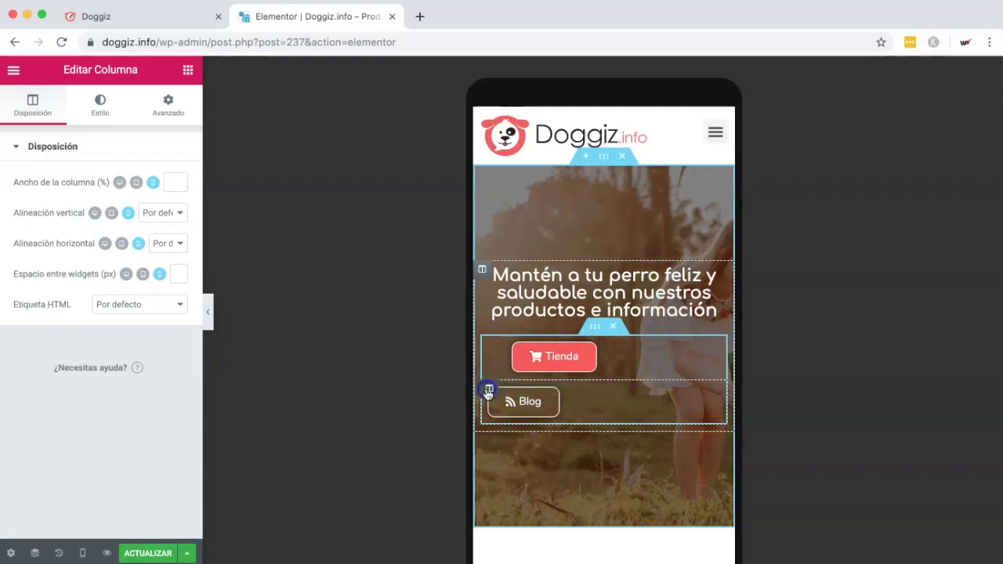
click(169, 181)
text(50)
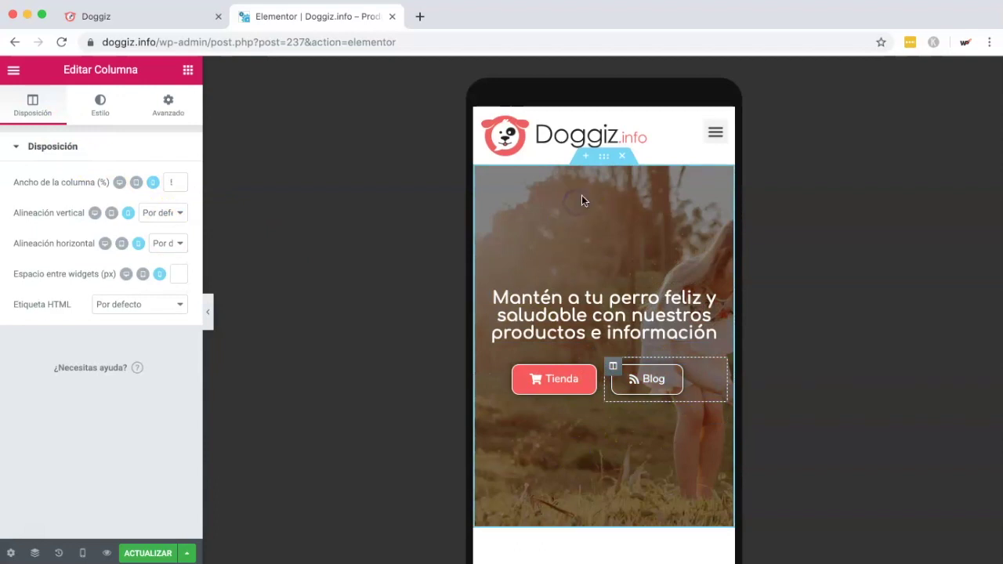
Step: Give the hero section's background image a Personalizado position on mobile, with Posición X at -248 px
click(604, 162)
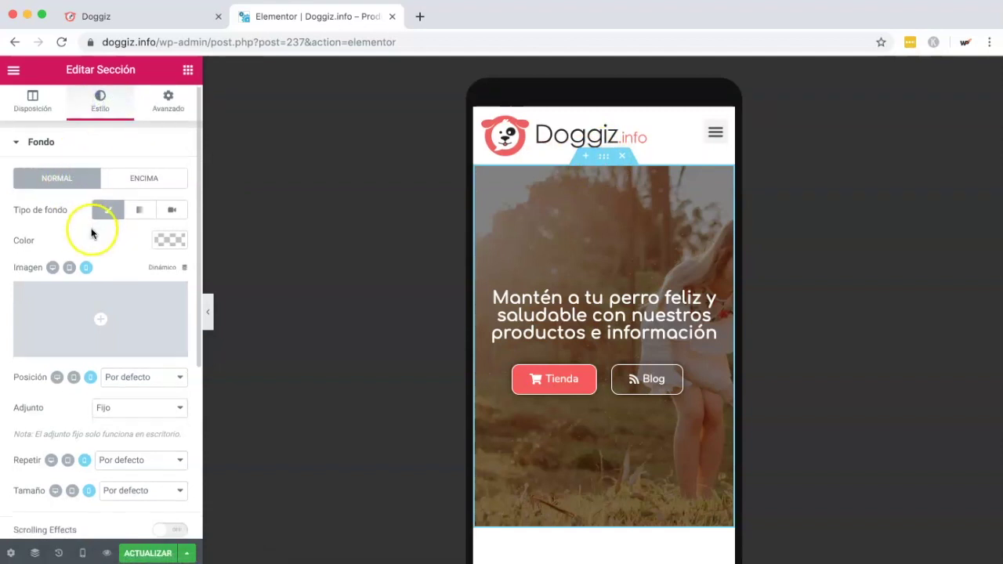
scroll(91, 228, down, 3)
click(139, 269)
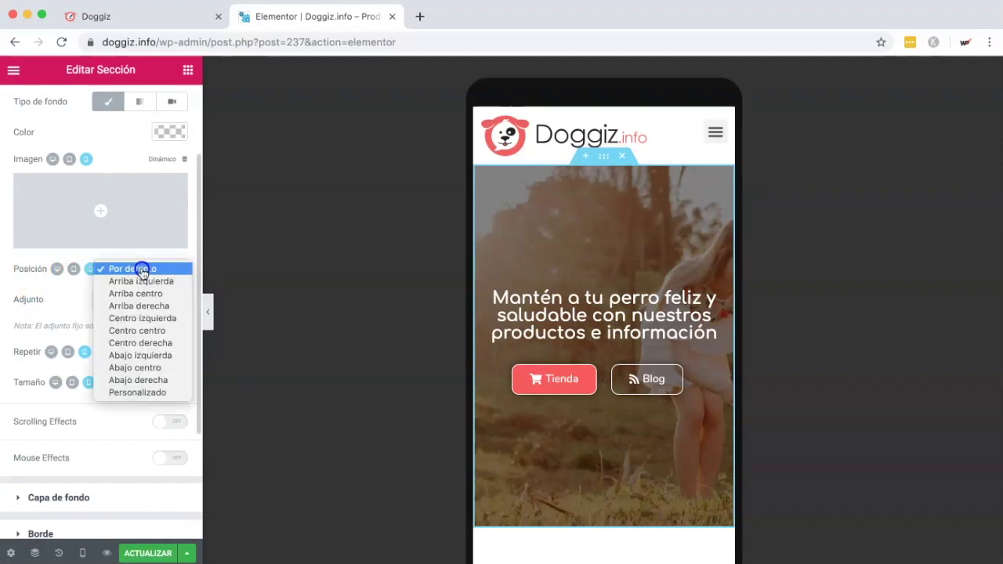
click(138, 393)
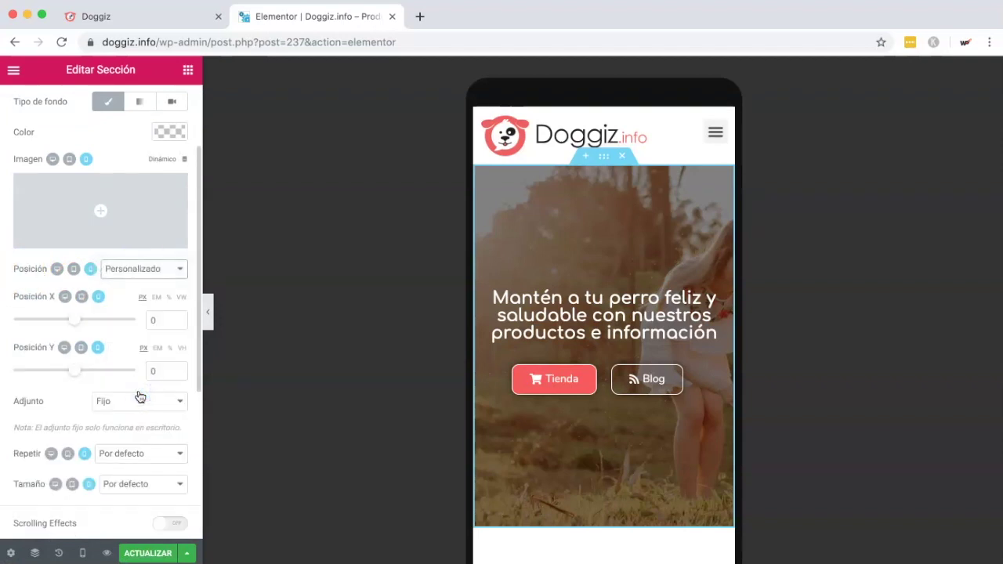
mouse_move(73, 321)
mouse_down()
mouse_move(85, 321)
mouse_move(54, 320)
mouse_up()
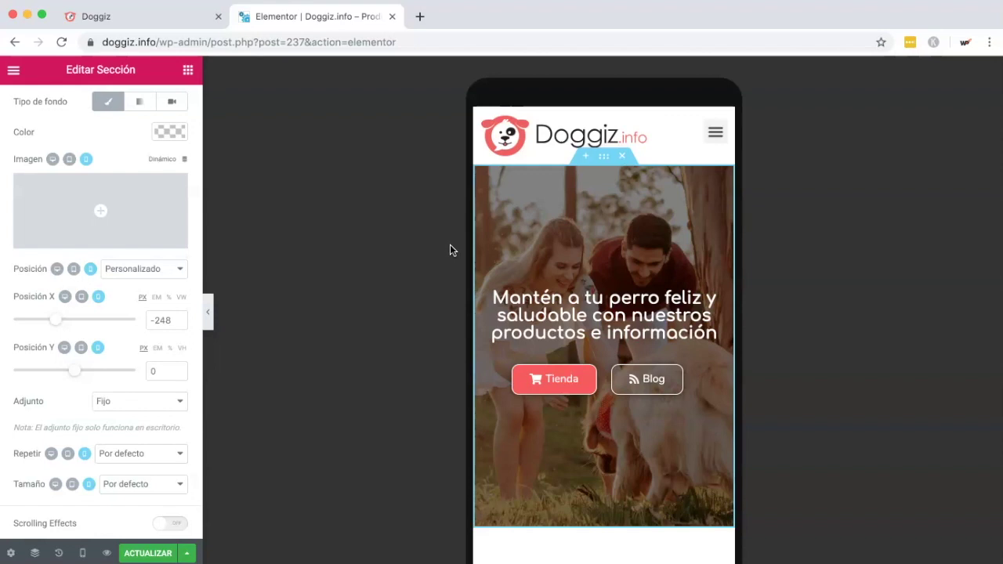
Step: Update the page and open doggiz.info in a new browser tab
click(139, 554)
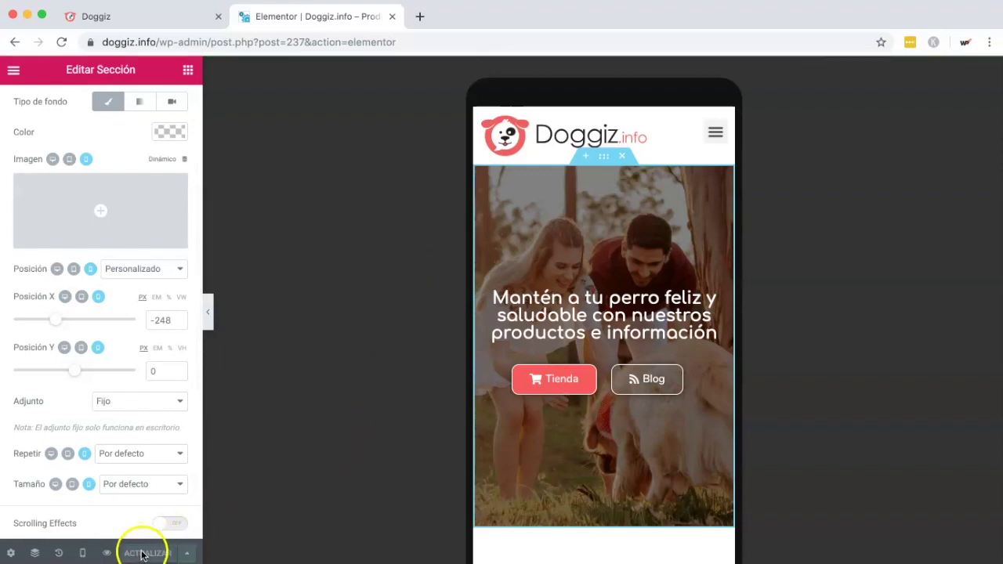
click(417, 17)
text(doggiz.info)
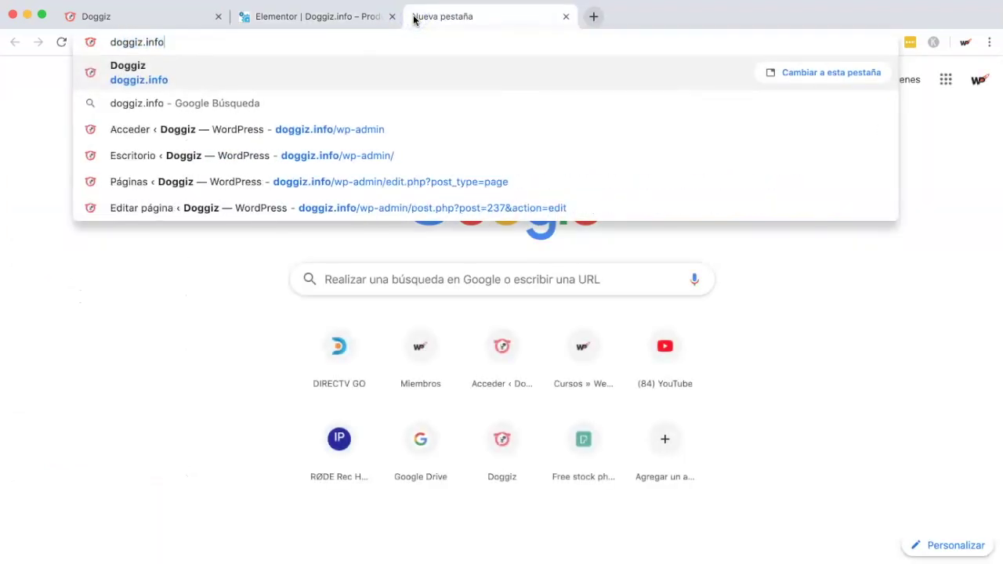
key(Return)
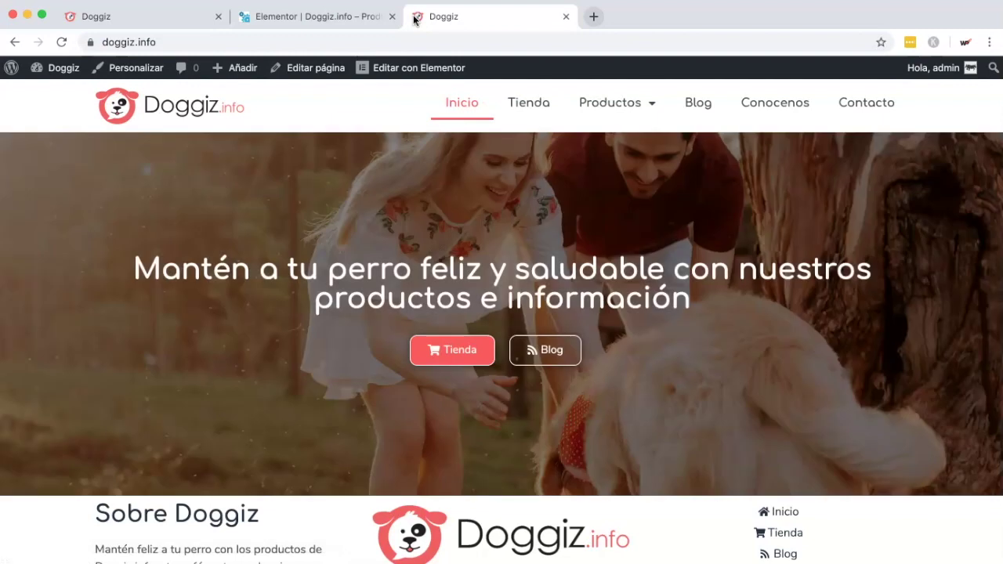